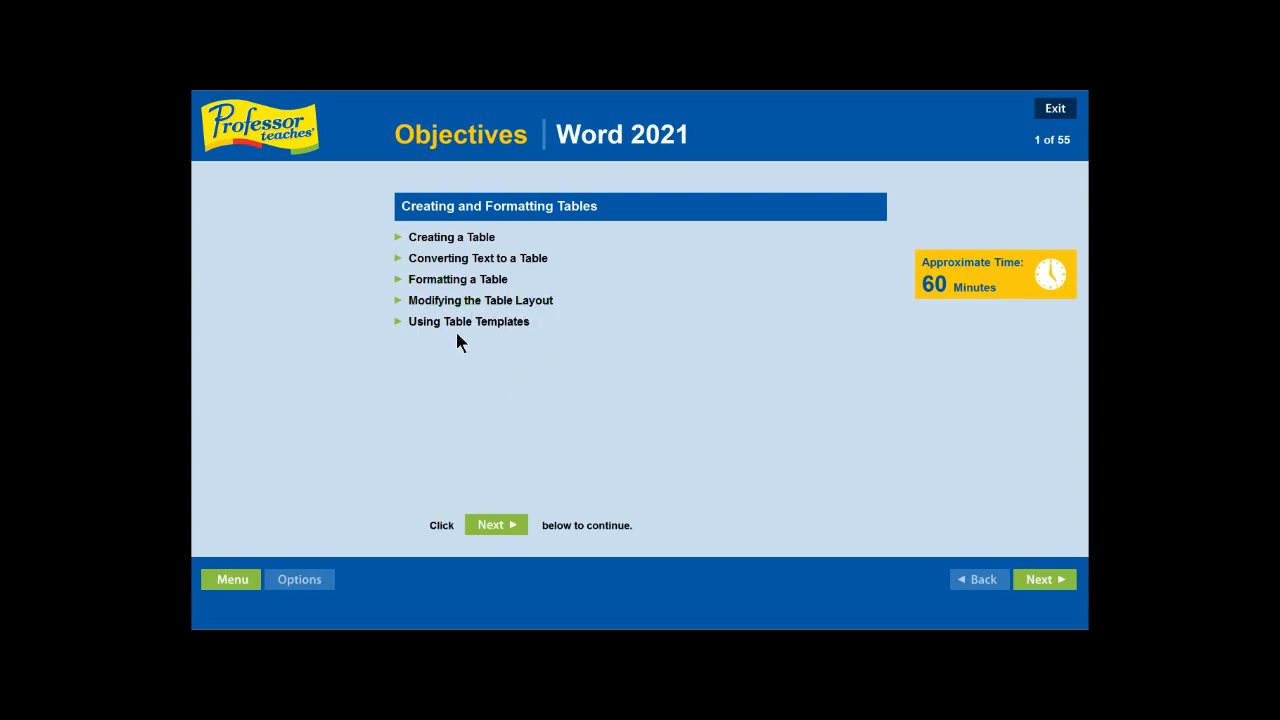
Advance through the lesson's objectives and introduction pages to the exercise on creating a table of fossil findings.
left_click(1045, 582)
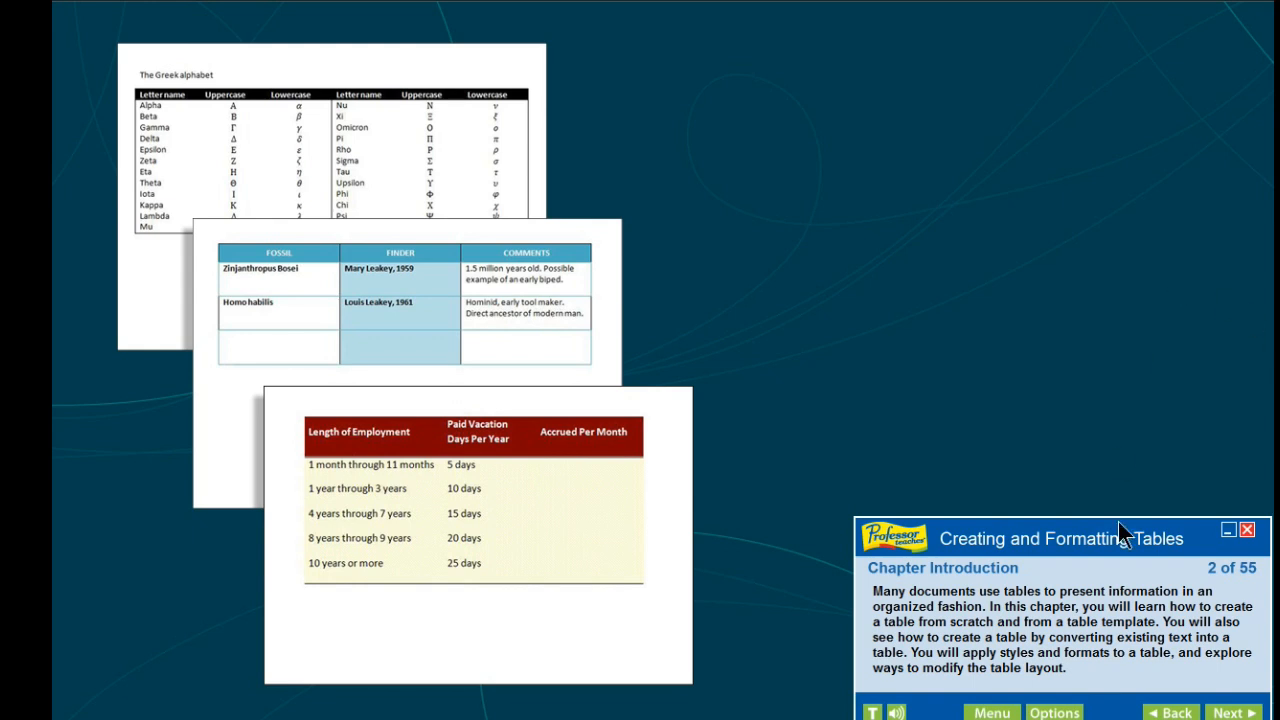
left_click(1210, 714)
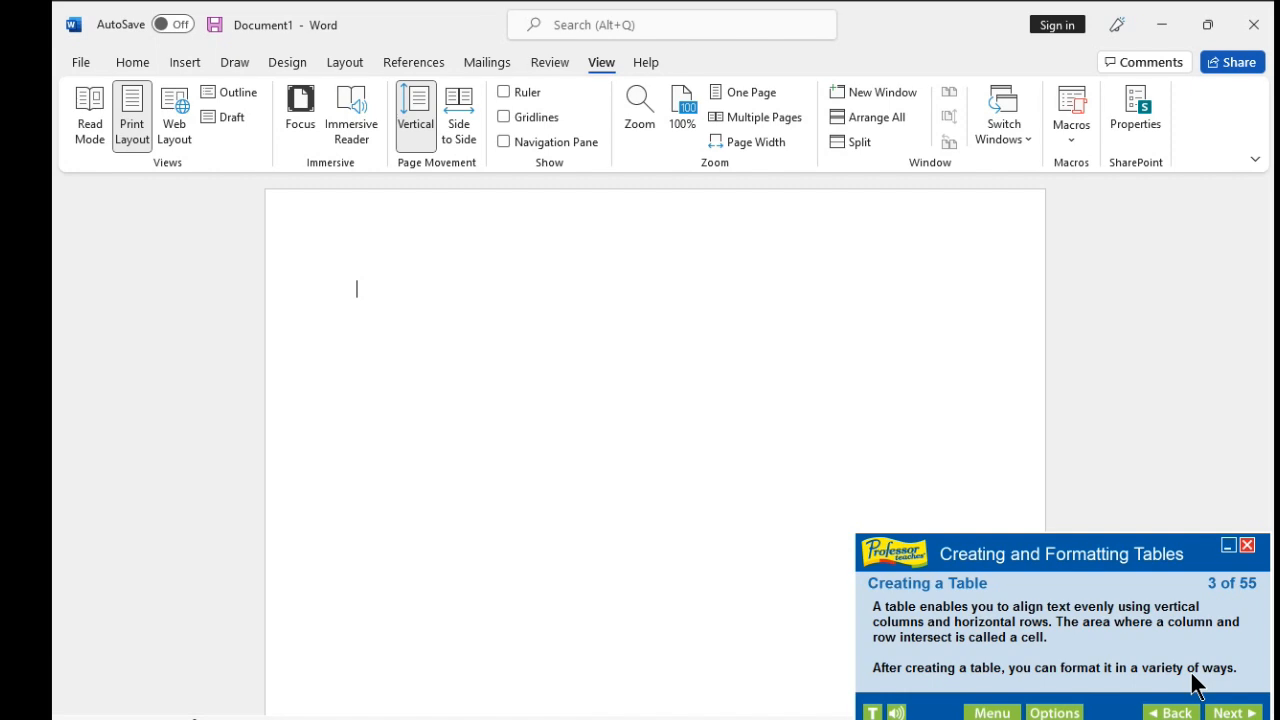
left_click(1231, 712)
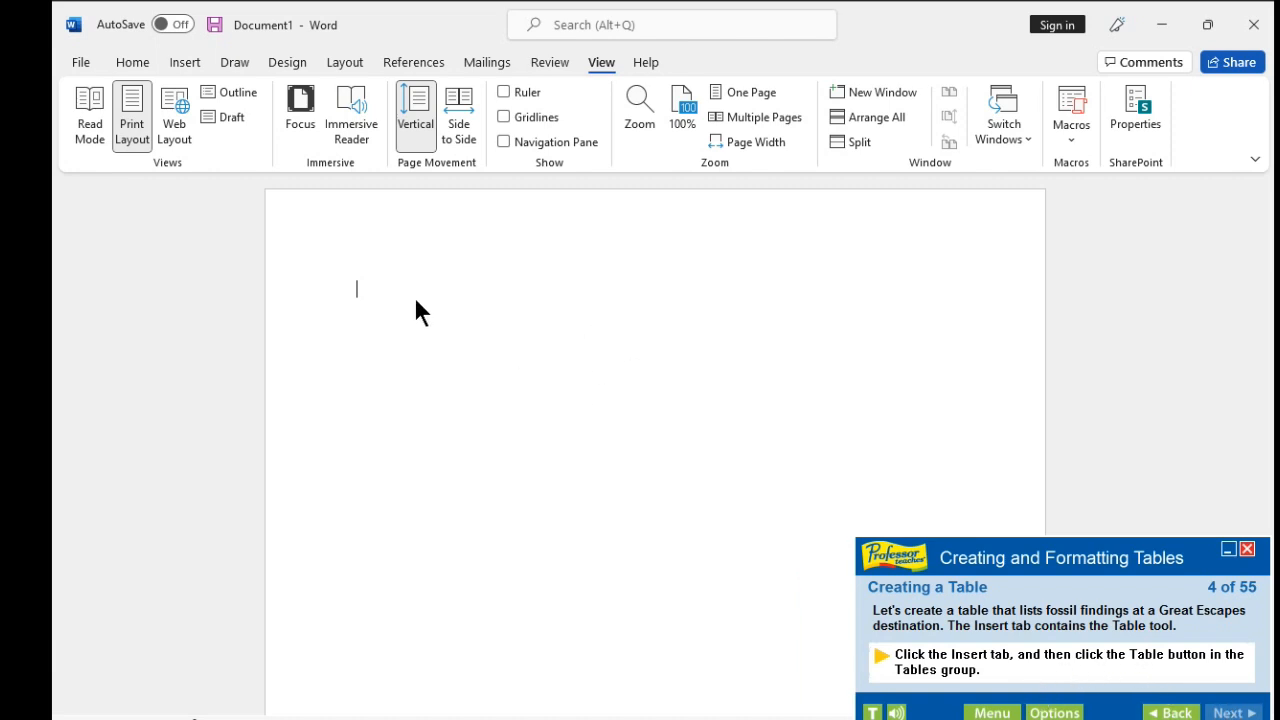
Open the table creation options, read the description of each method, and continue to the 3 x 3 table exercise.
left_click(193, 61)
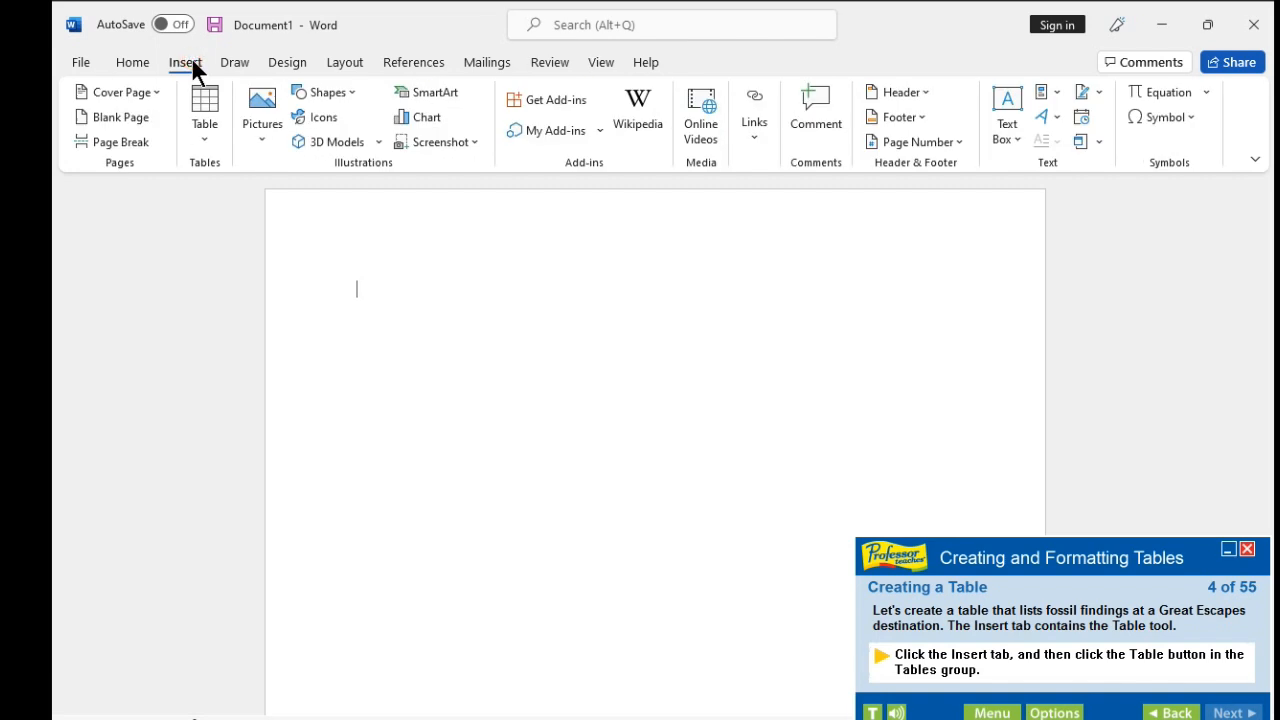
left_click(199, 135)
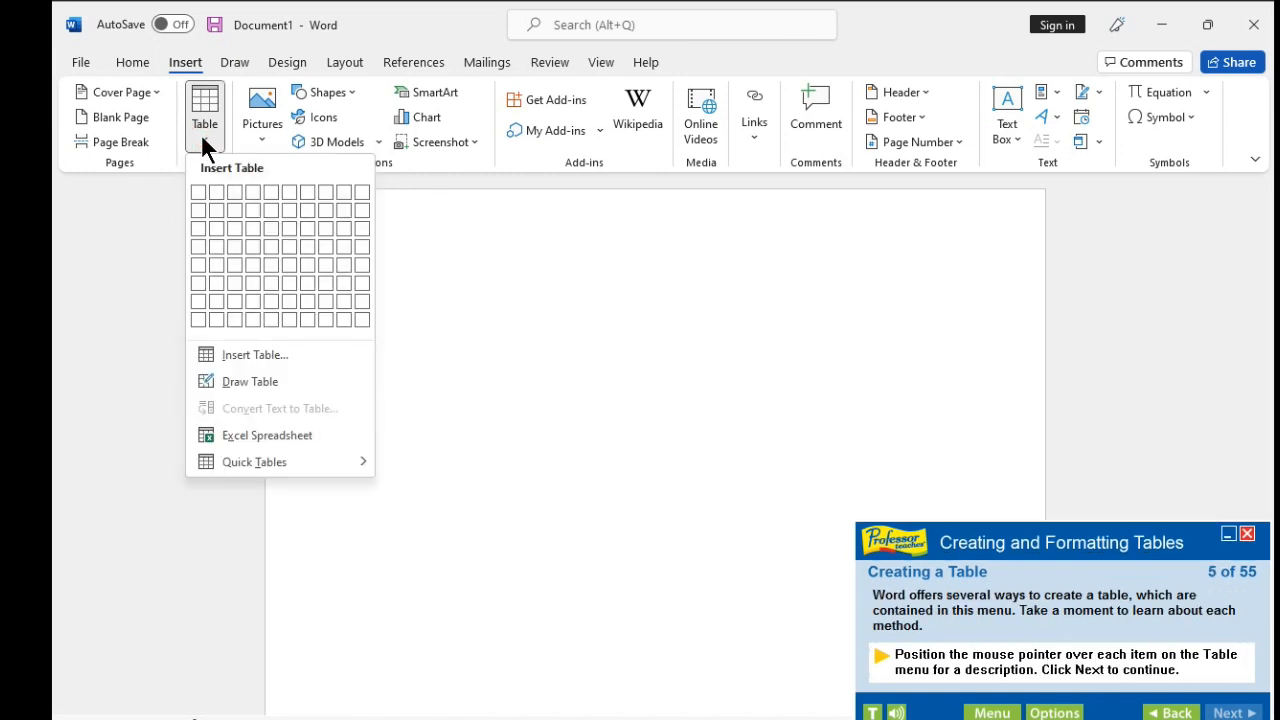
mouse_move(204, 157)
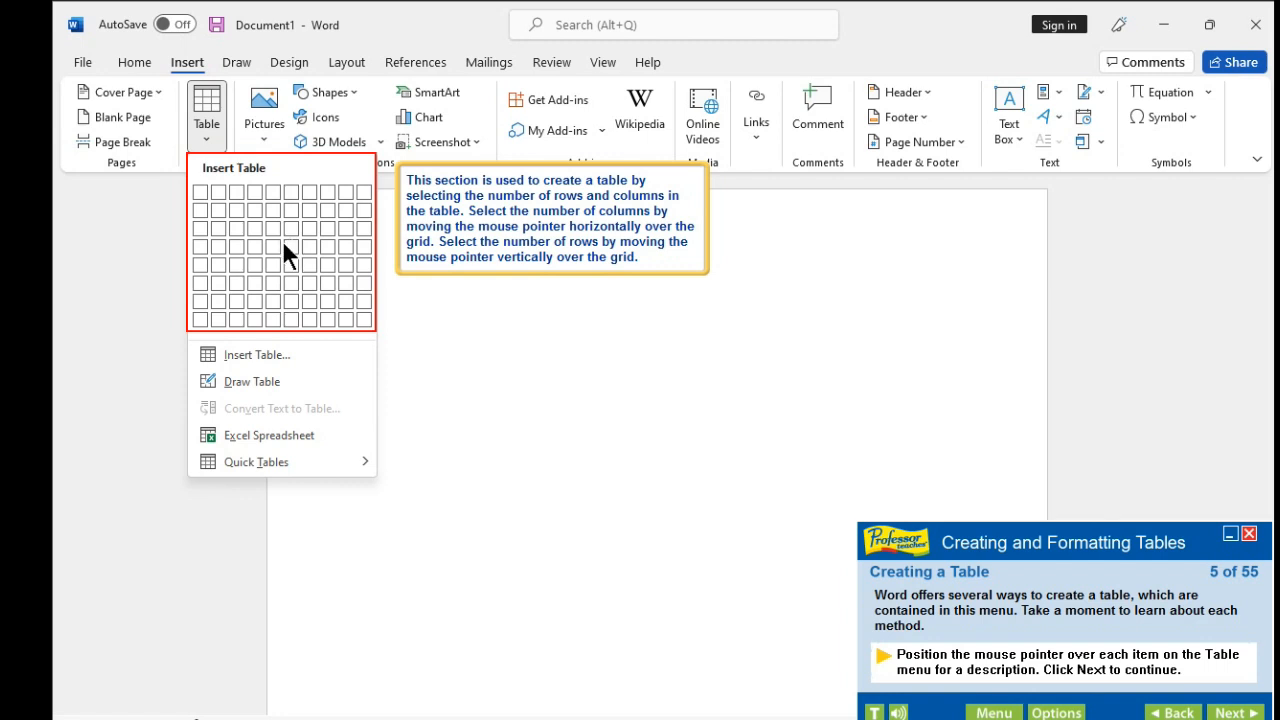
mouse_move(256, 357)
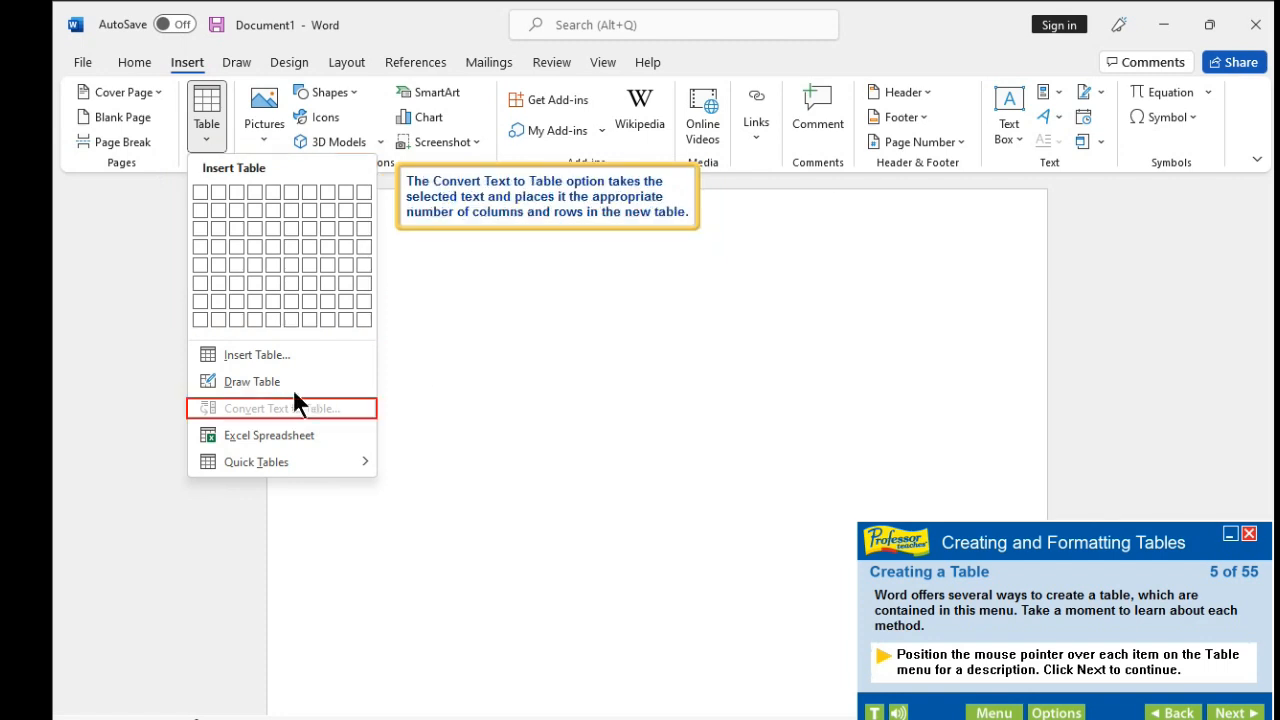
mouse_move(284, 381)
mouse_move(290, 417)
mouse_move(297, 439)
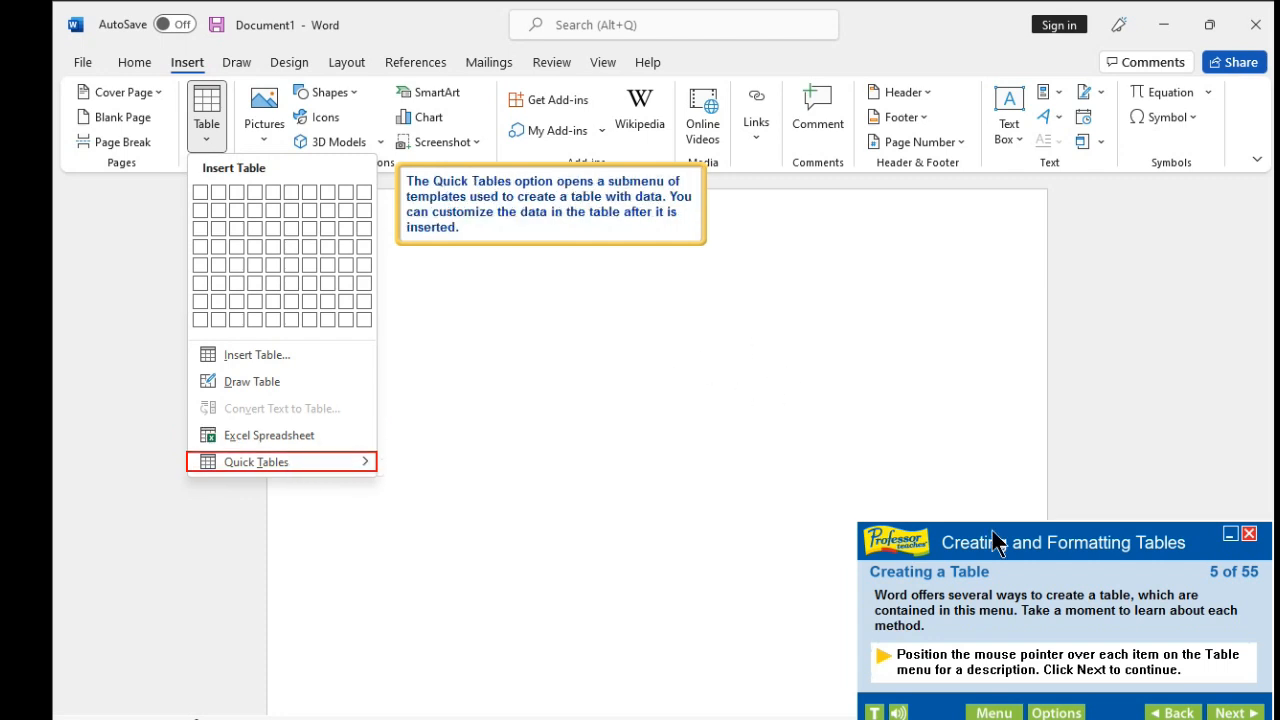
left_click(1252, 713)
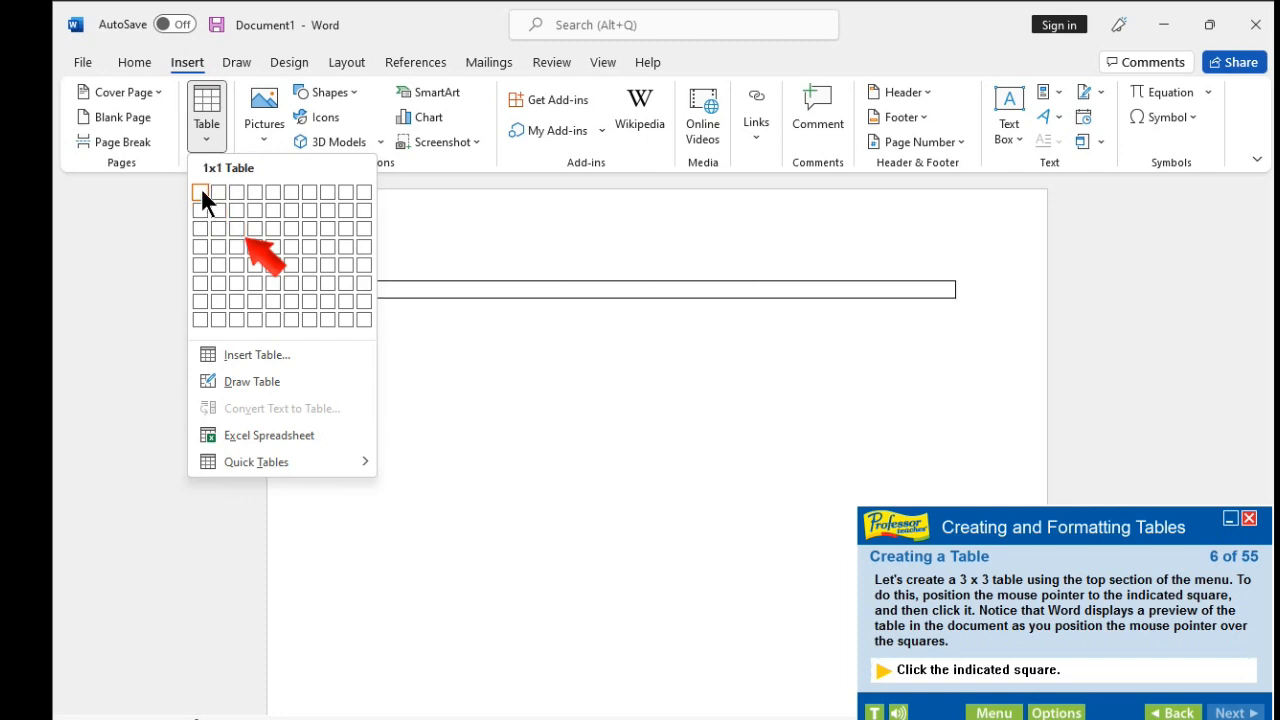
Insert a 3 x 3 table and enter "Fossil" in its first cell.
left_click(237, 228)
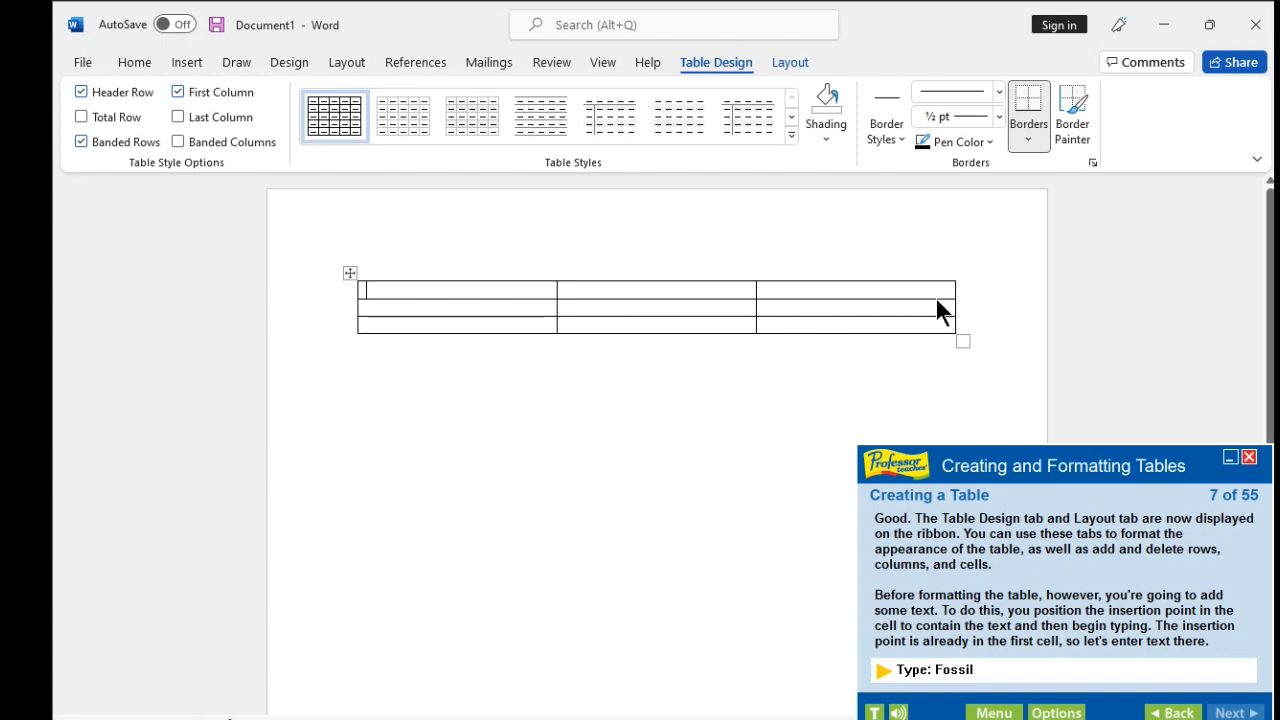
type("F")
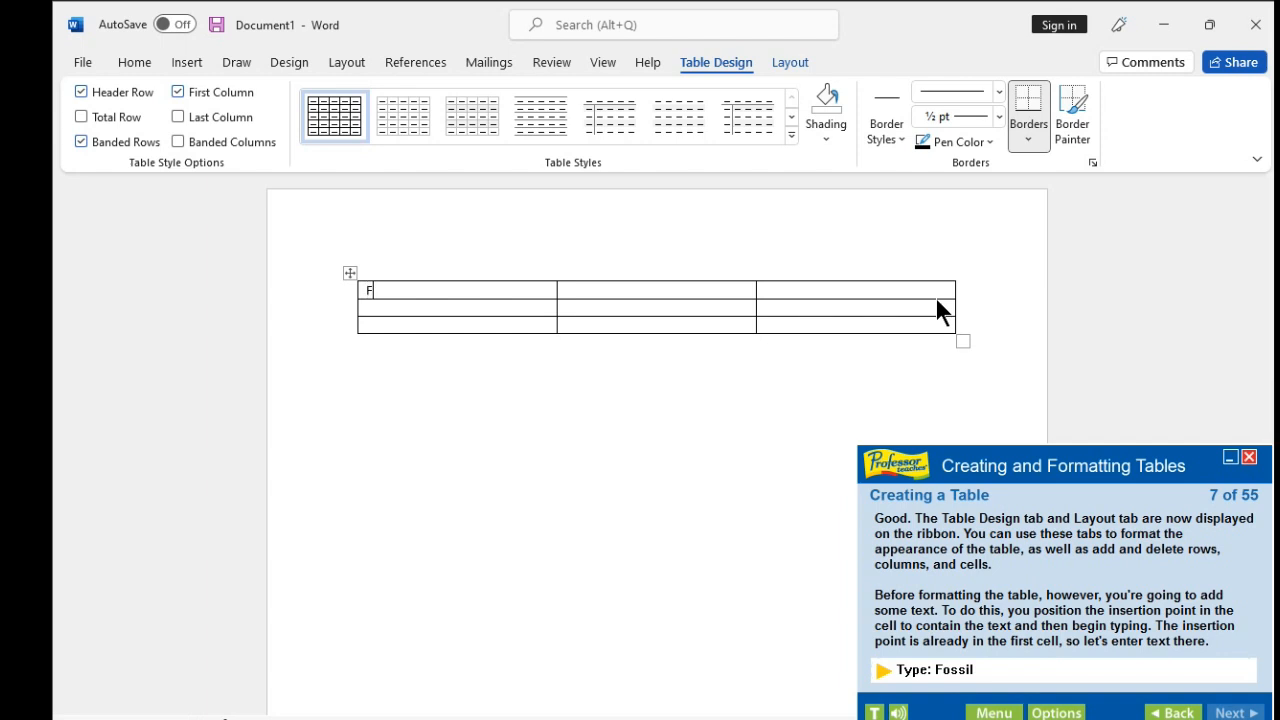
type("os")
type("s")
type("il")
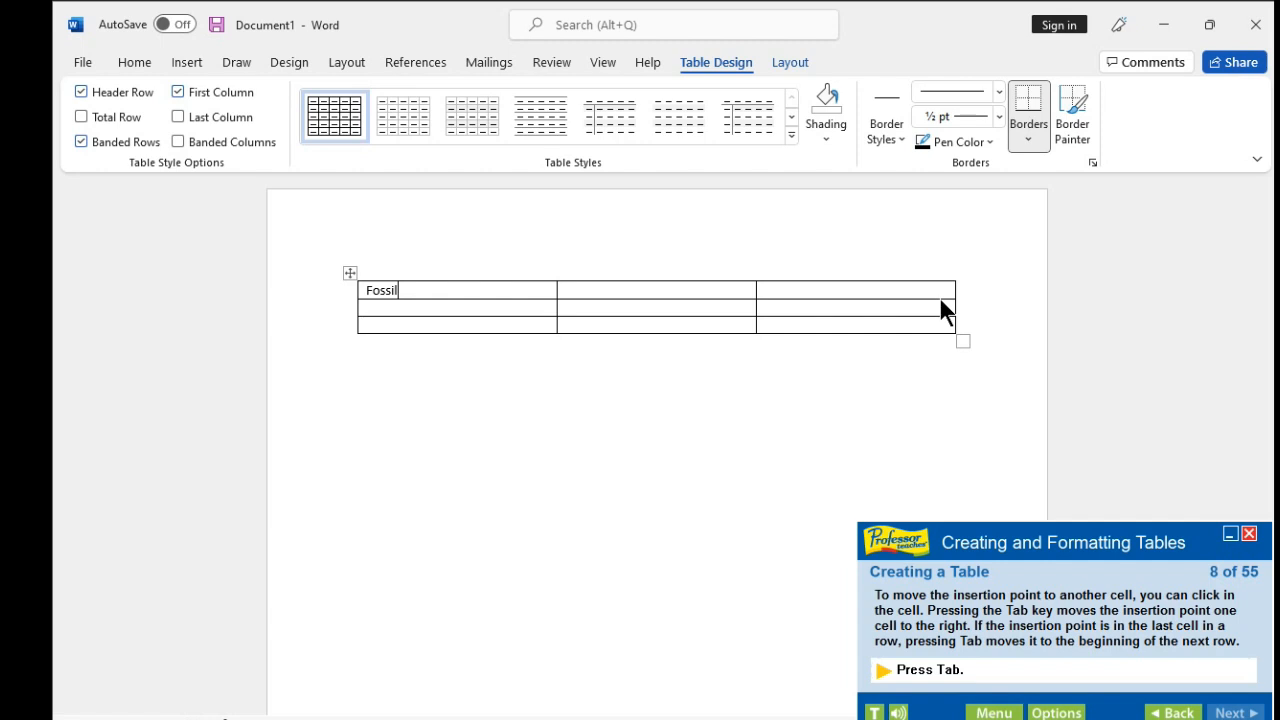
Advance the lesson past the cell navigation and text conversion pages until the Fossil Findings document opens.
left_click(1057, 712)
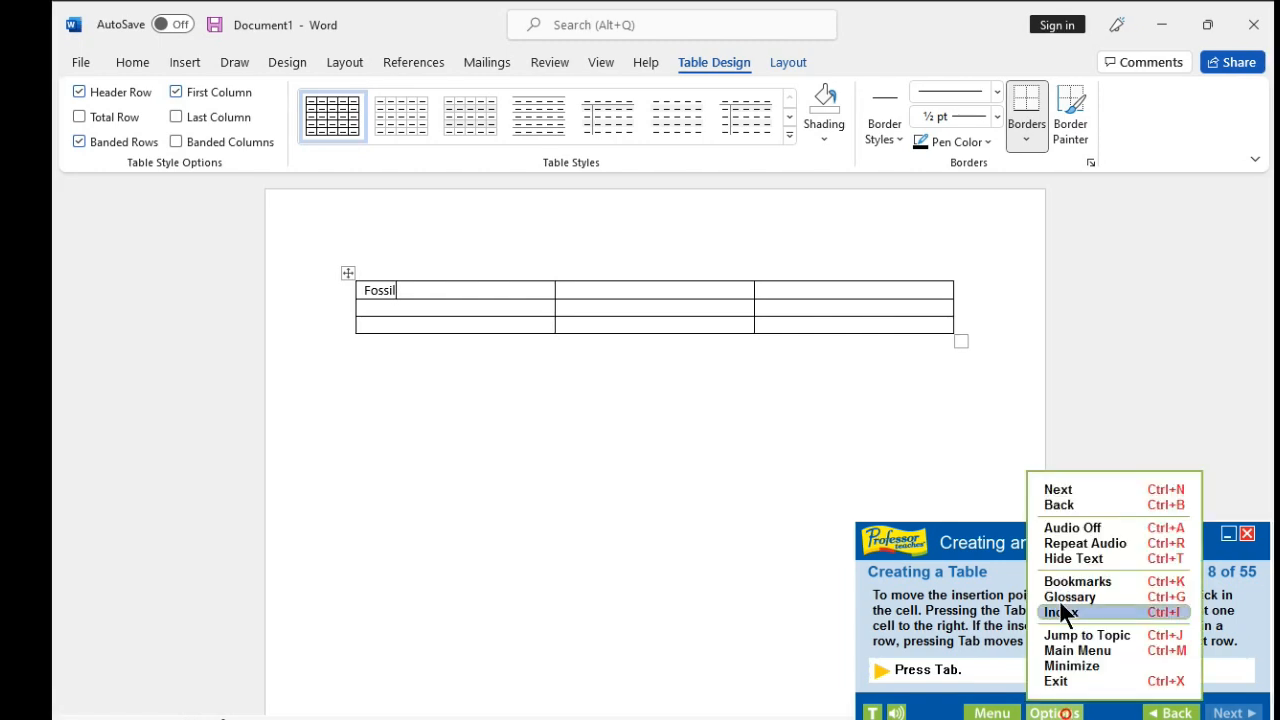
left_click(1060, 490)
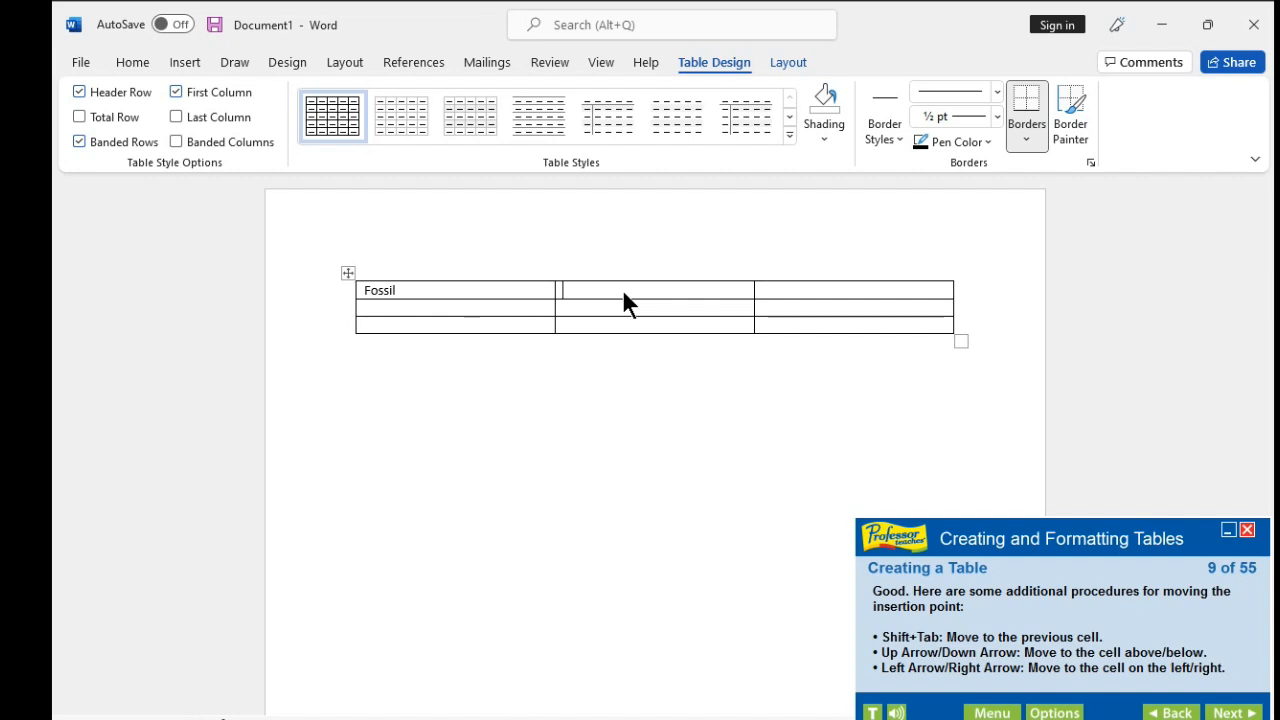
left_click(1220, 712)
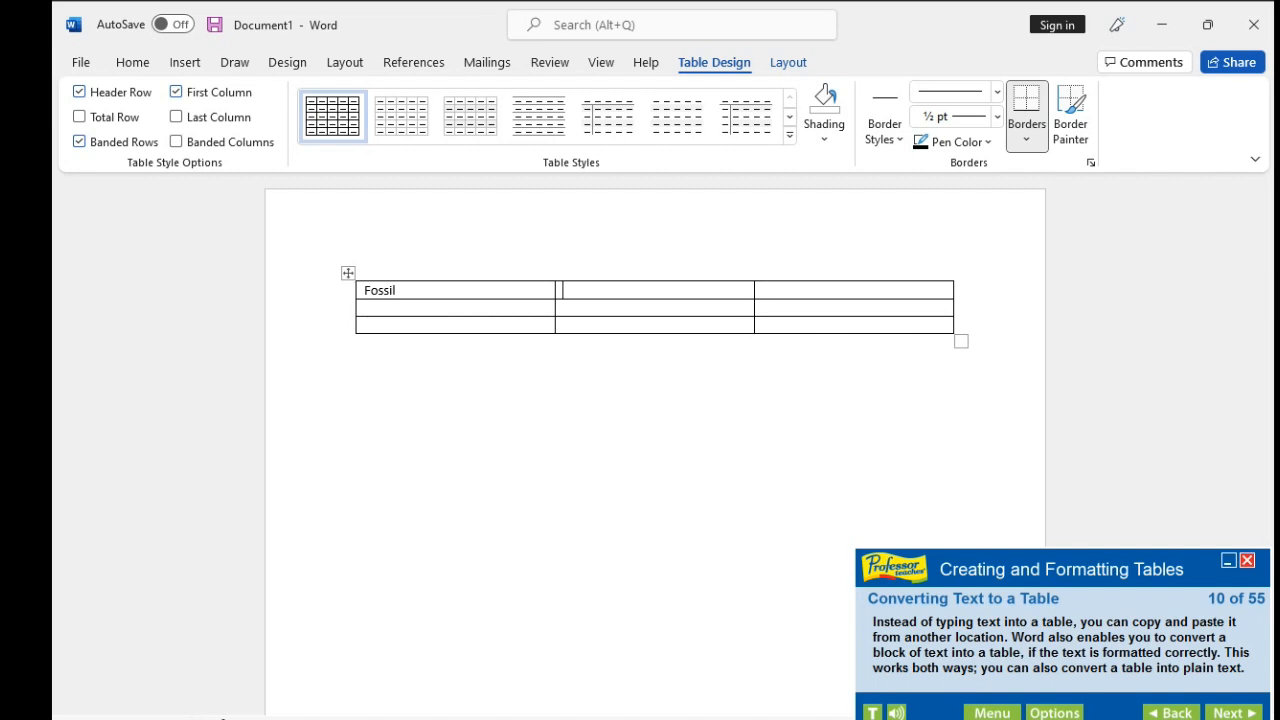
left_click(1244, 713)
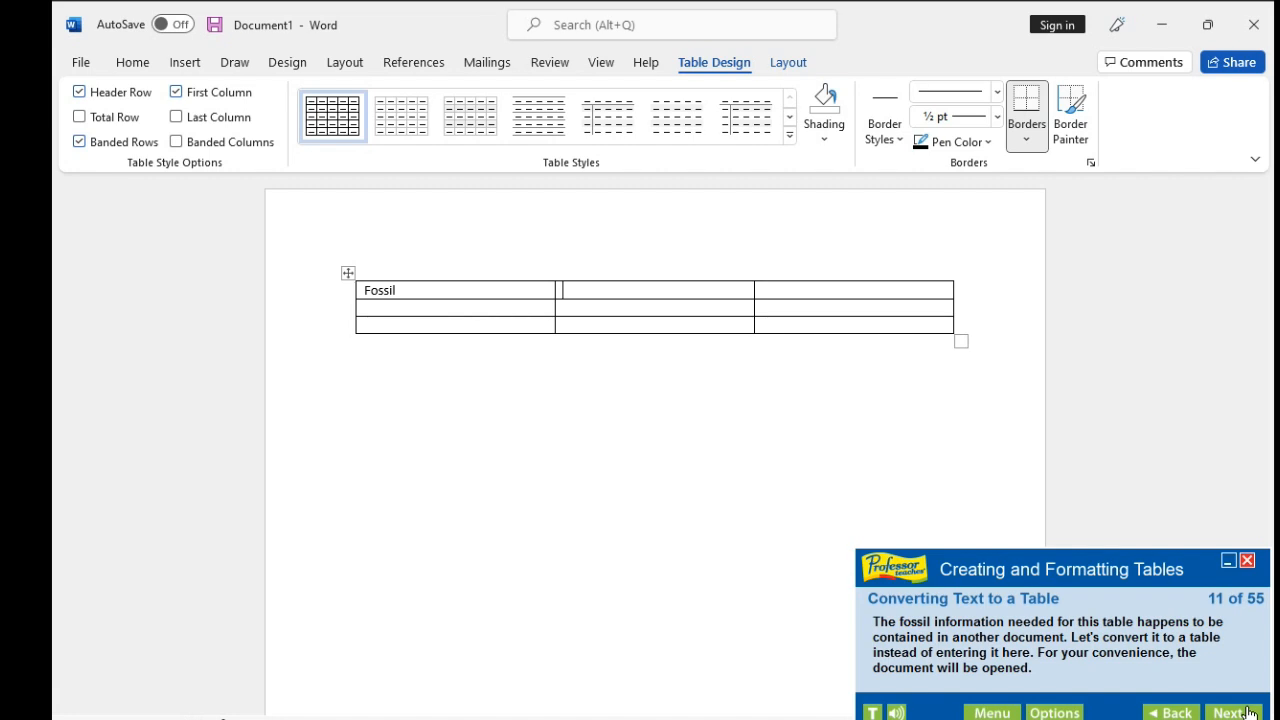
left_click(1248, 712)
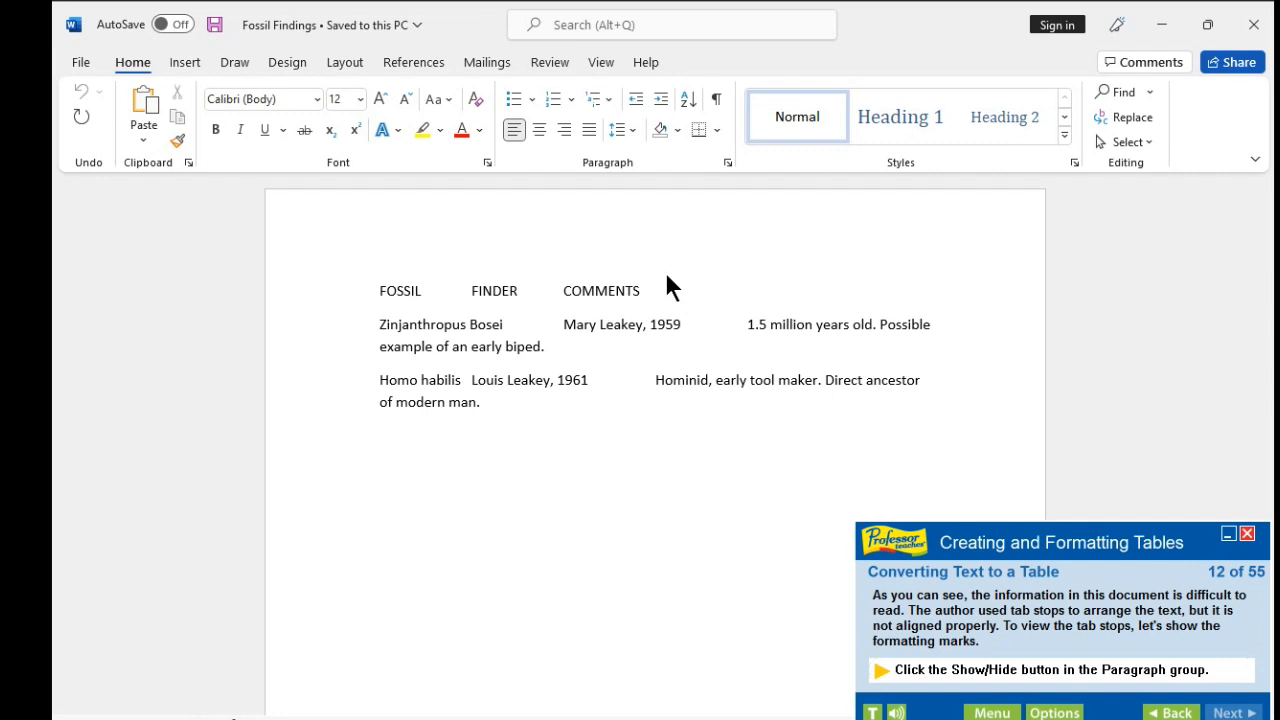
Show the formatting marks and convert all of the document's text to a 3-column table separated at tabs.
left_click(716, 96)
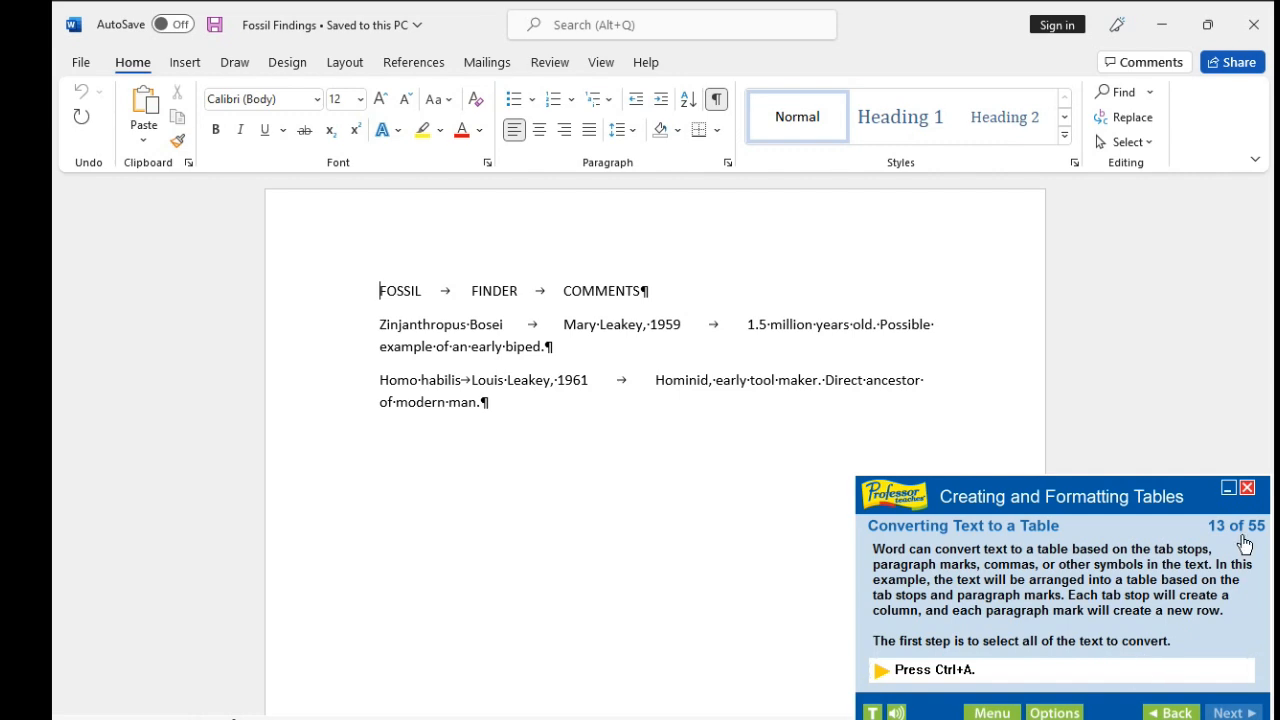
key("ctrl+a")
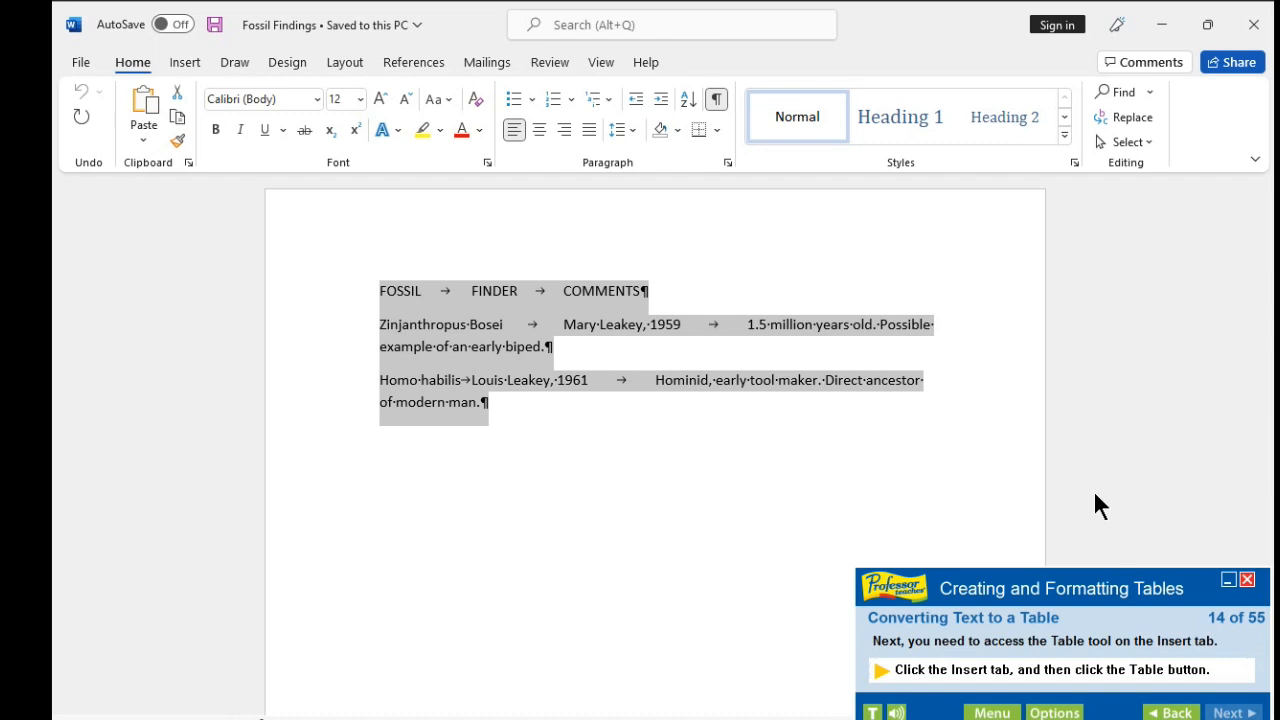
left_click(188, 62)
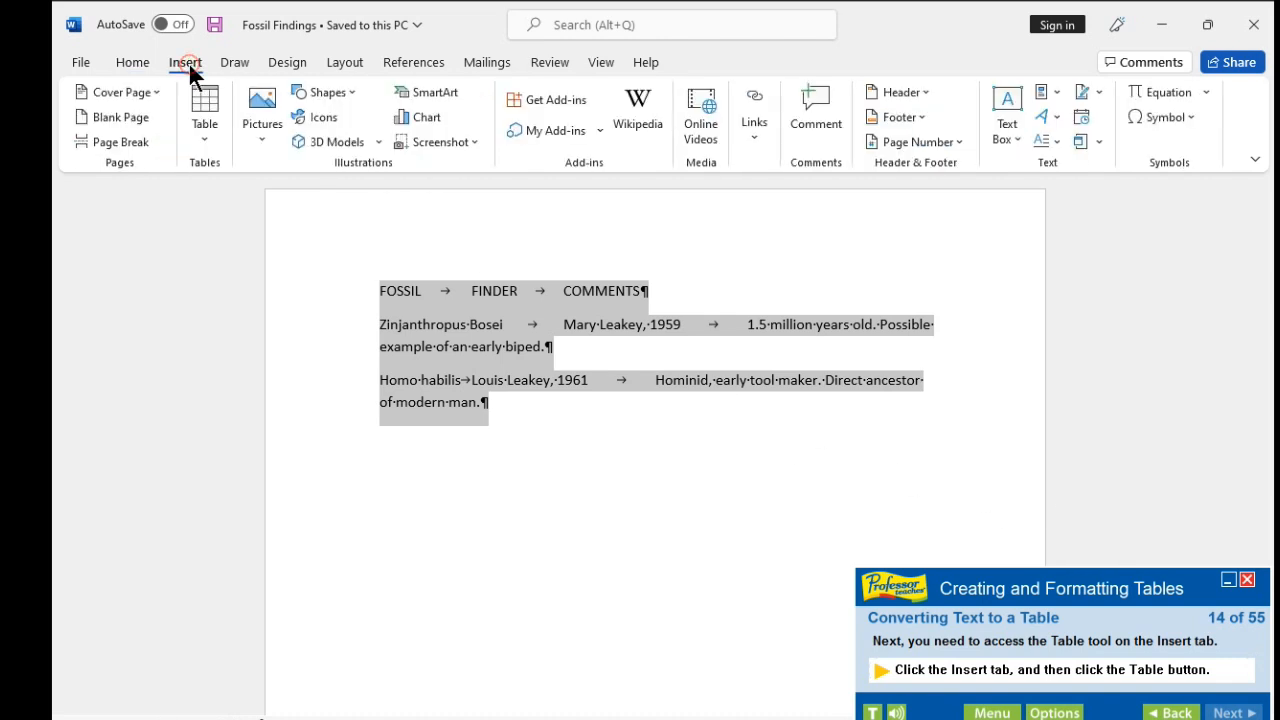
left_click(204, 138)
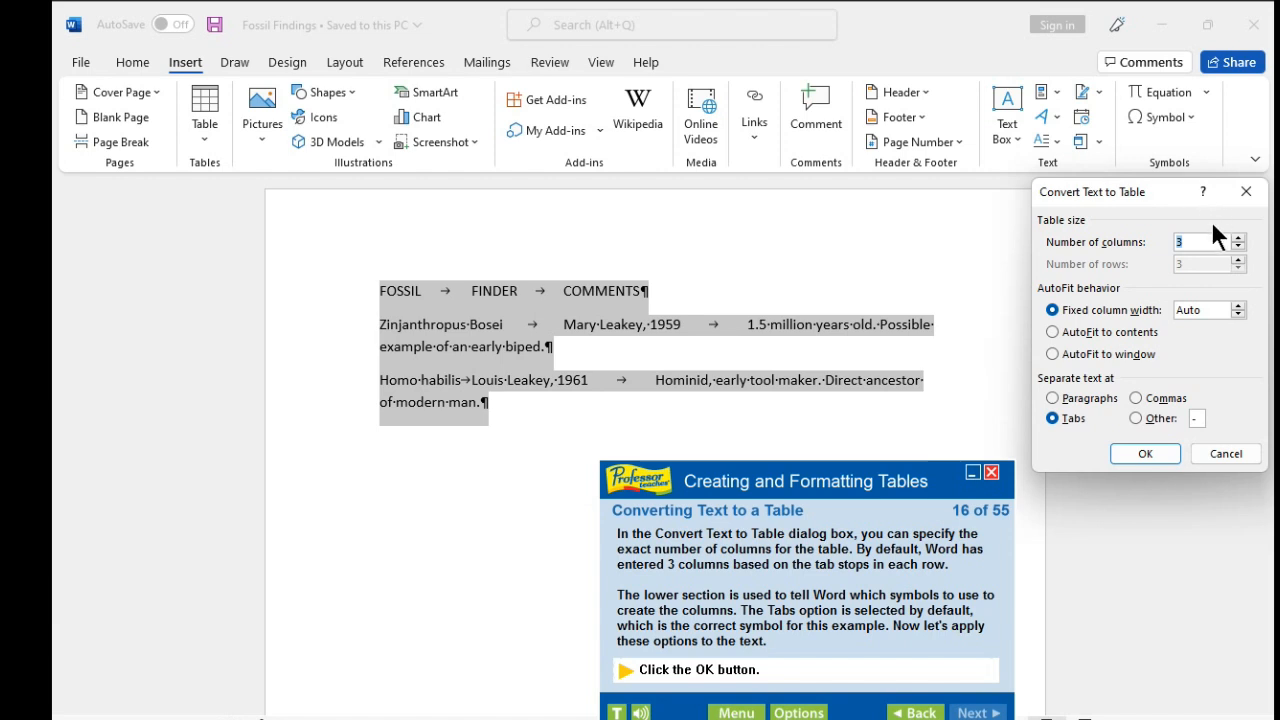
left_click(1140, 459)
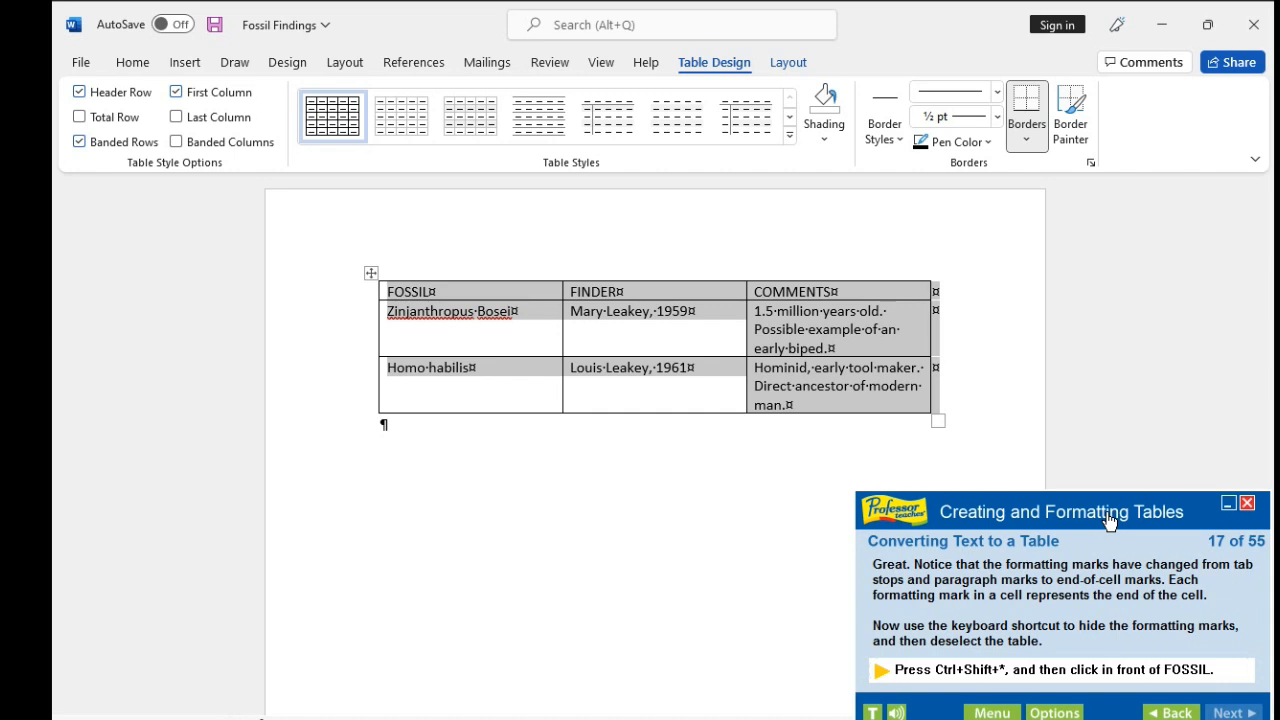
Hide the formatting marks and deselect the table by placing the insertion point in front of FOSSIL.
left_click_drag(1108, 520, 772, 267)
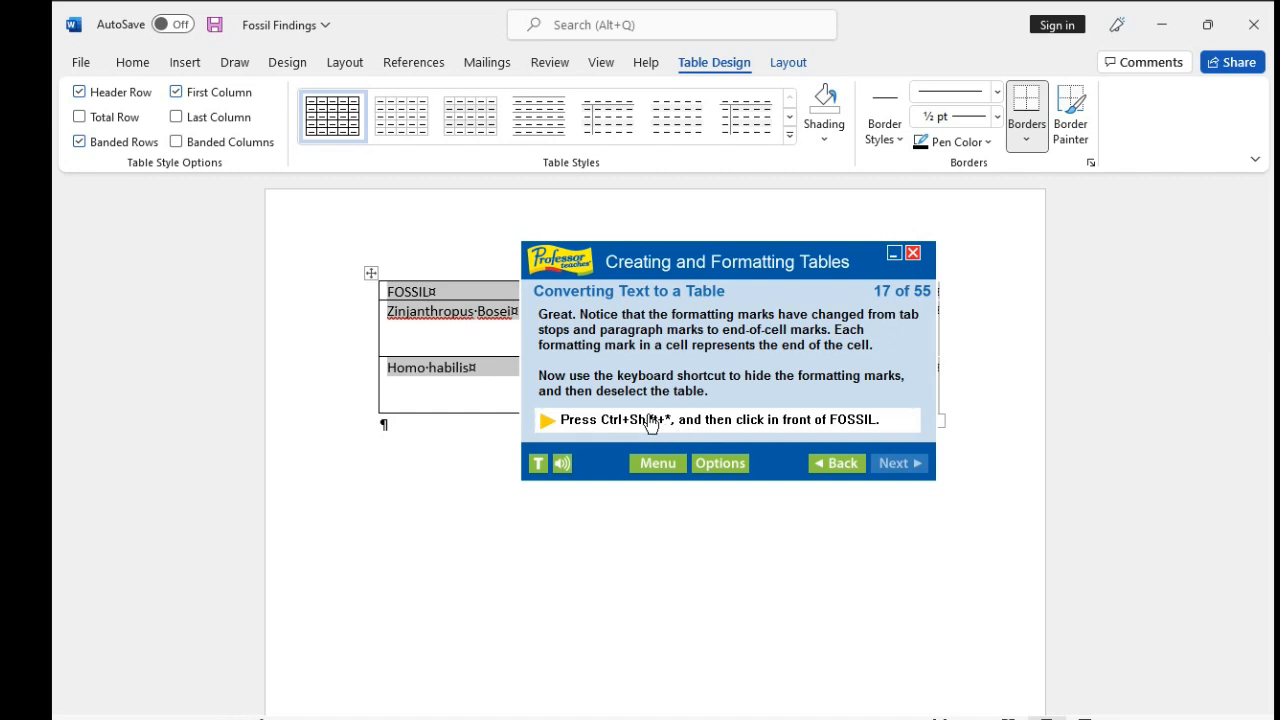
left_click_drag(672, 248, 922, 522)
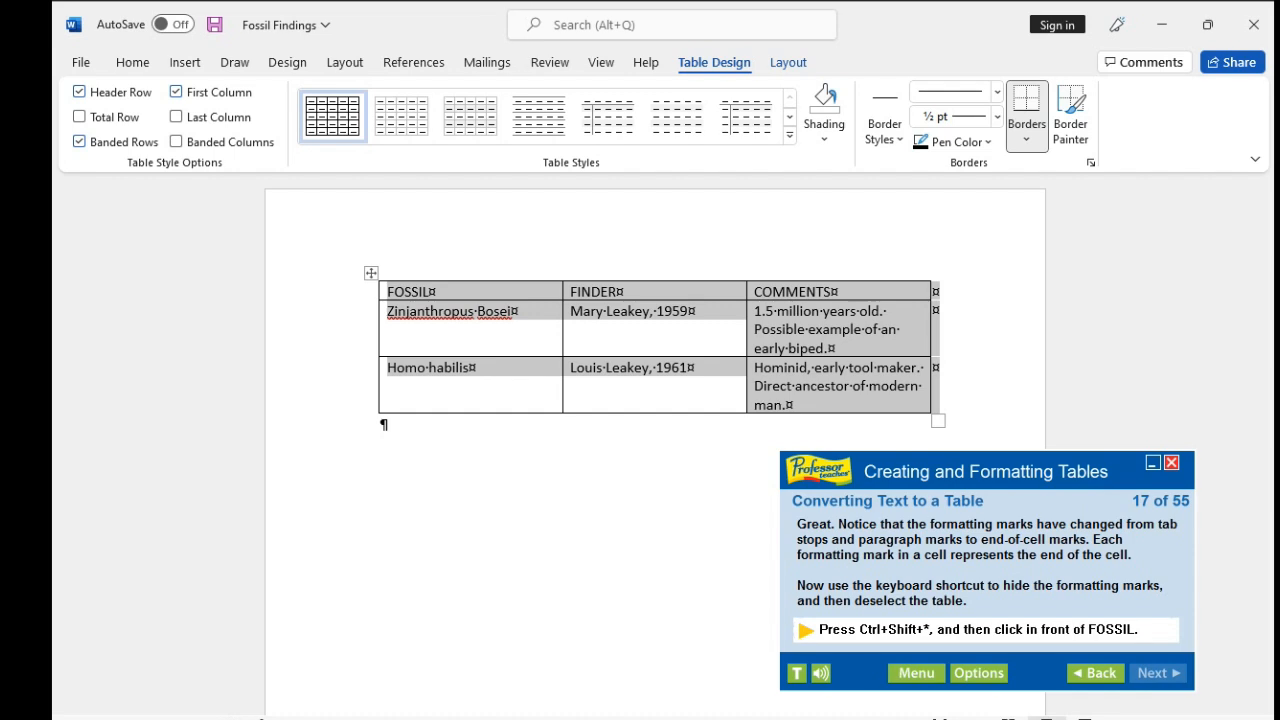
key("ctrl+shift+8")
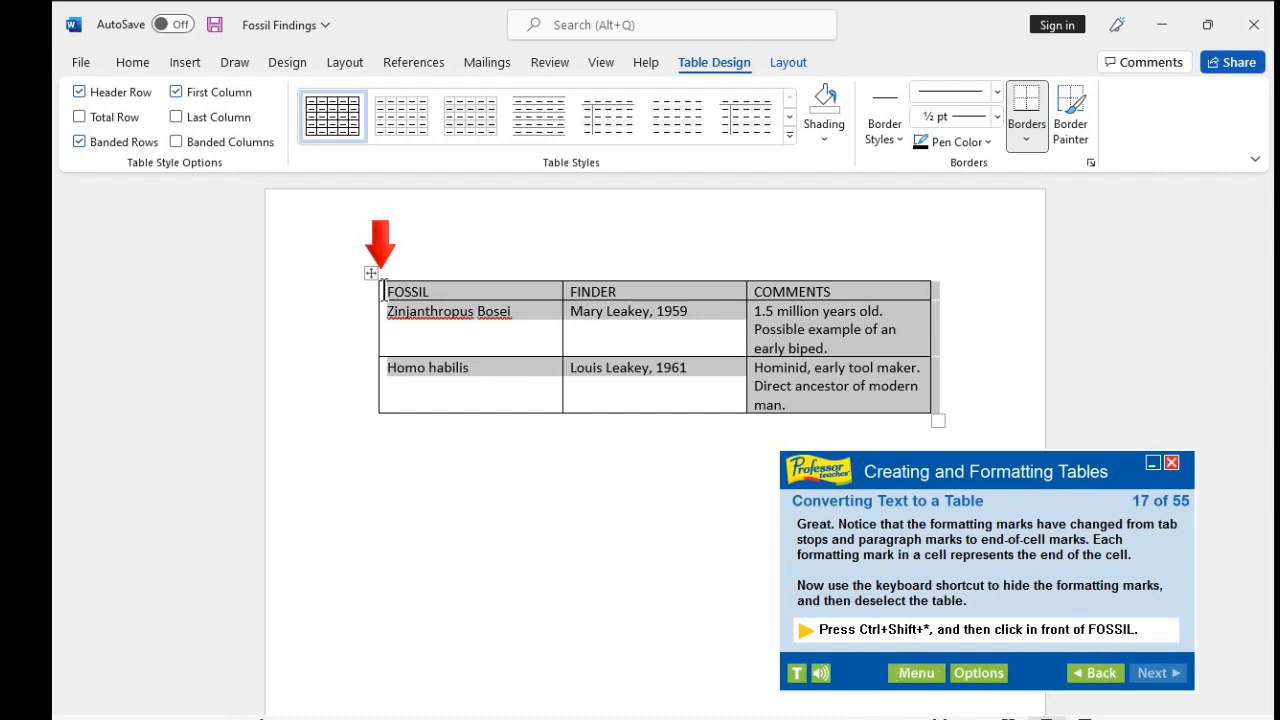
left_click(389, 292)
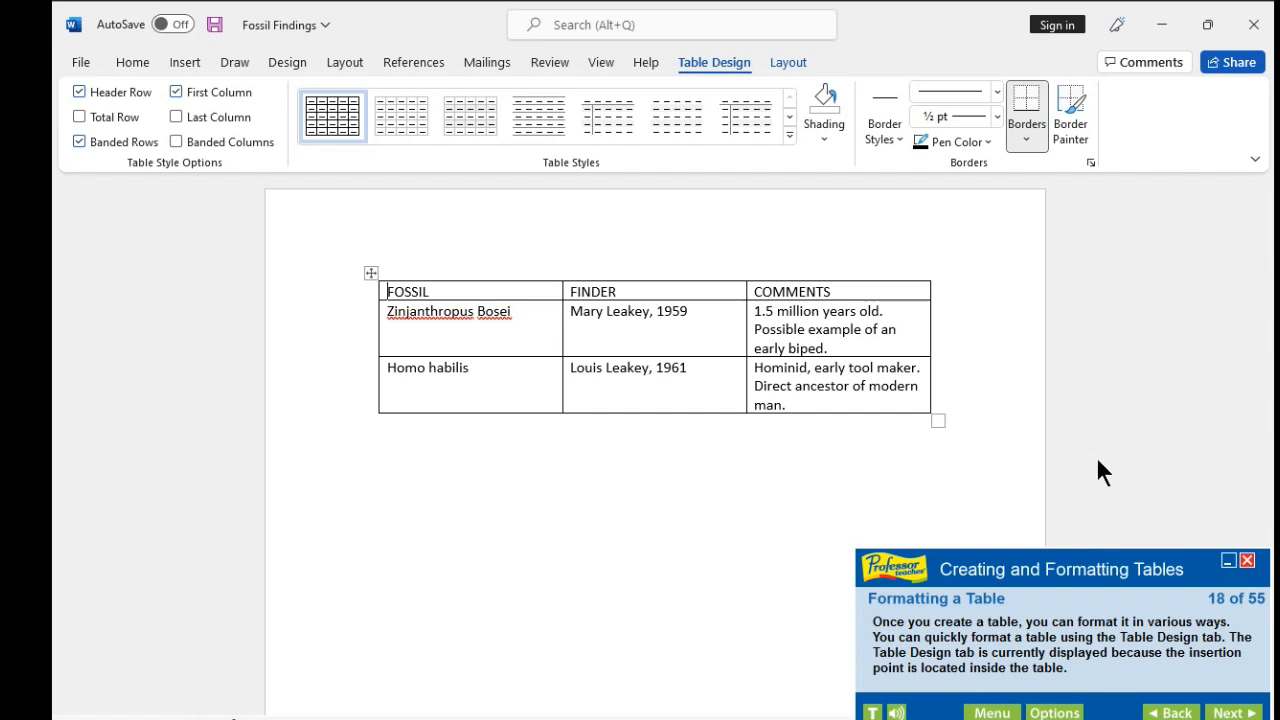
Preview the next row of table styles and apply the light blue Accent 5 style to the fossil table.
left_click(1231, 714)
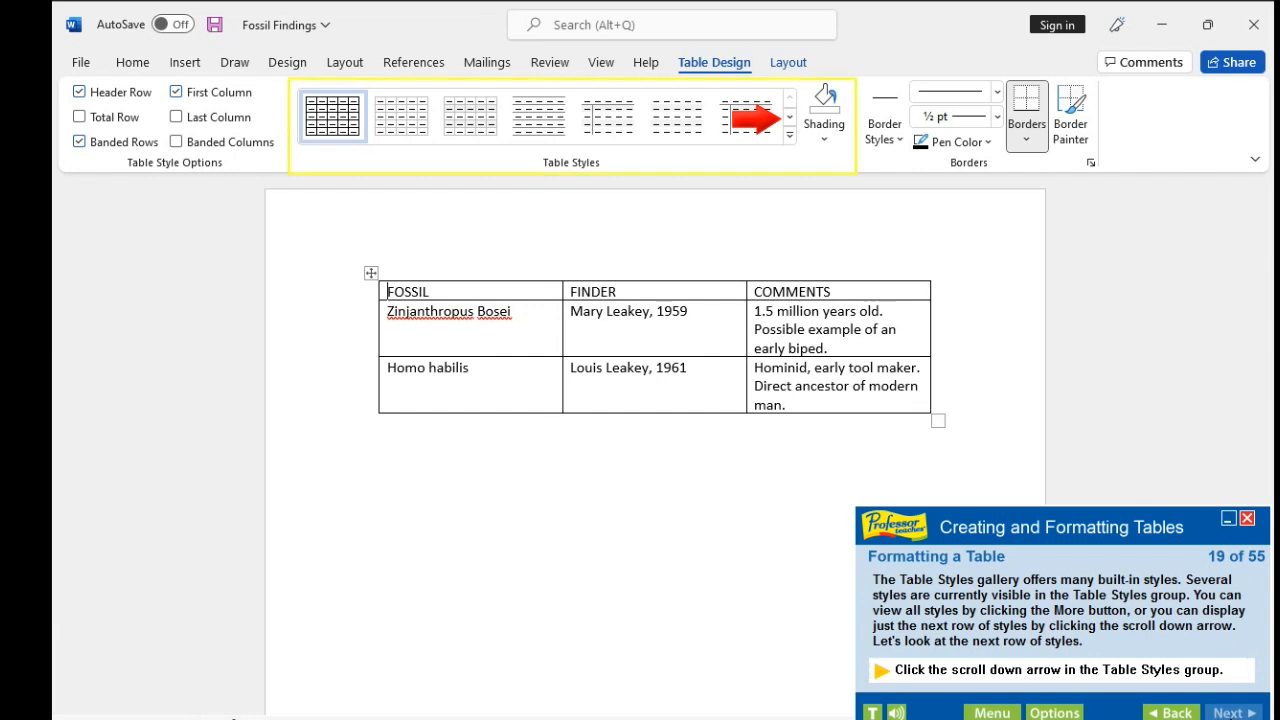
left_click(789, 120)
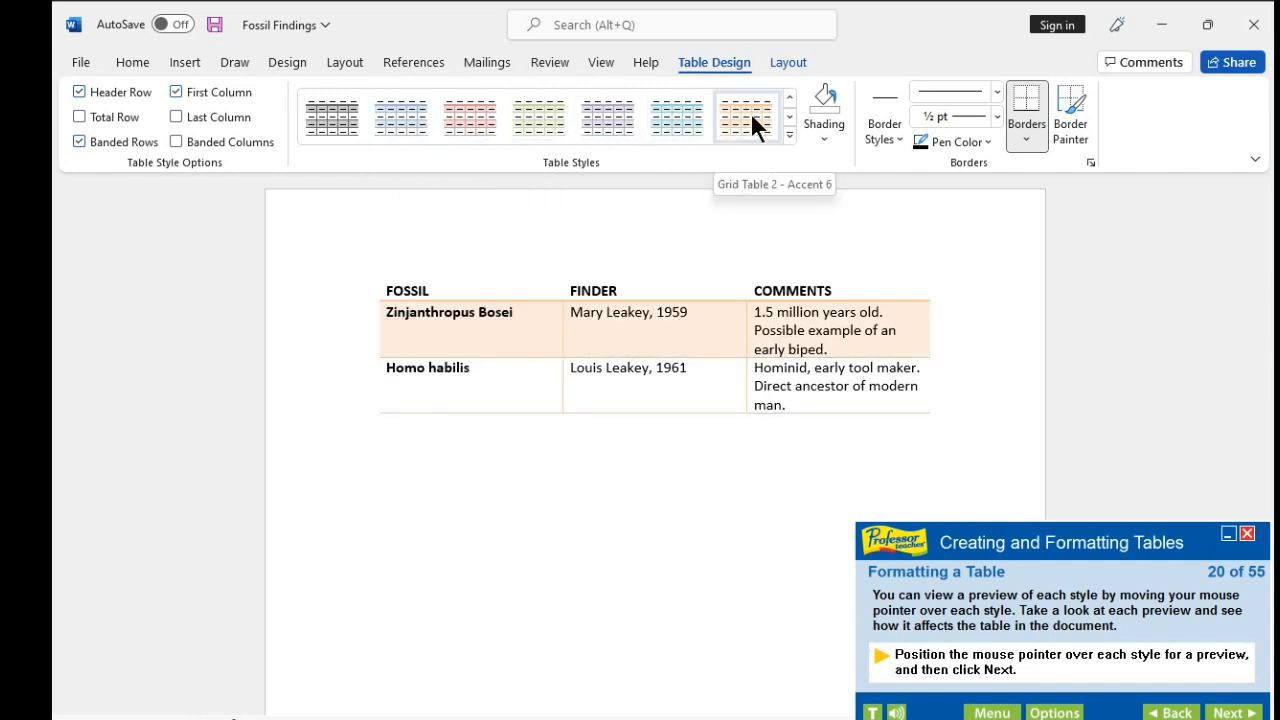
left_click(1233, 712)
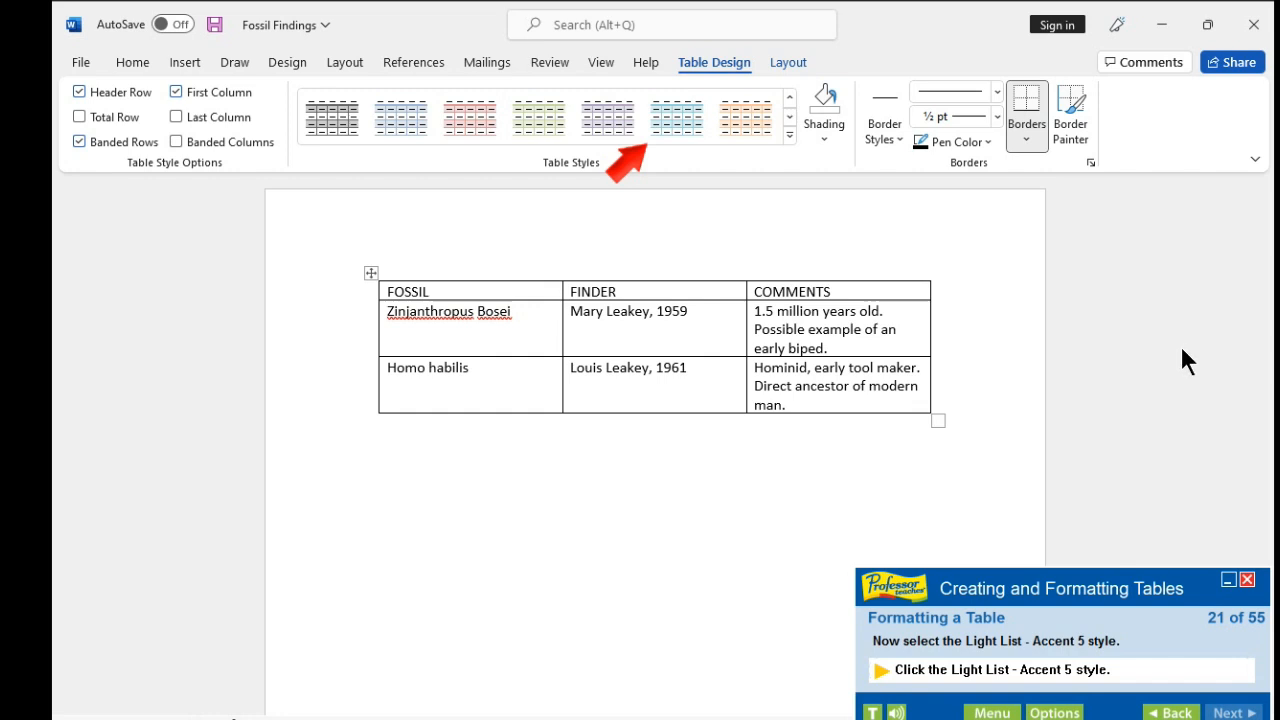
left_click(668, 120)
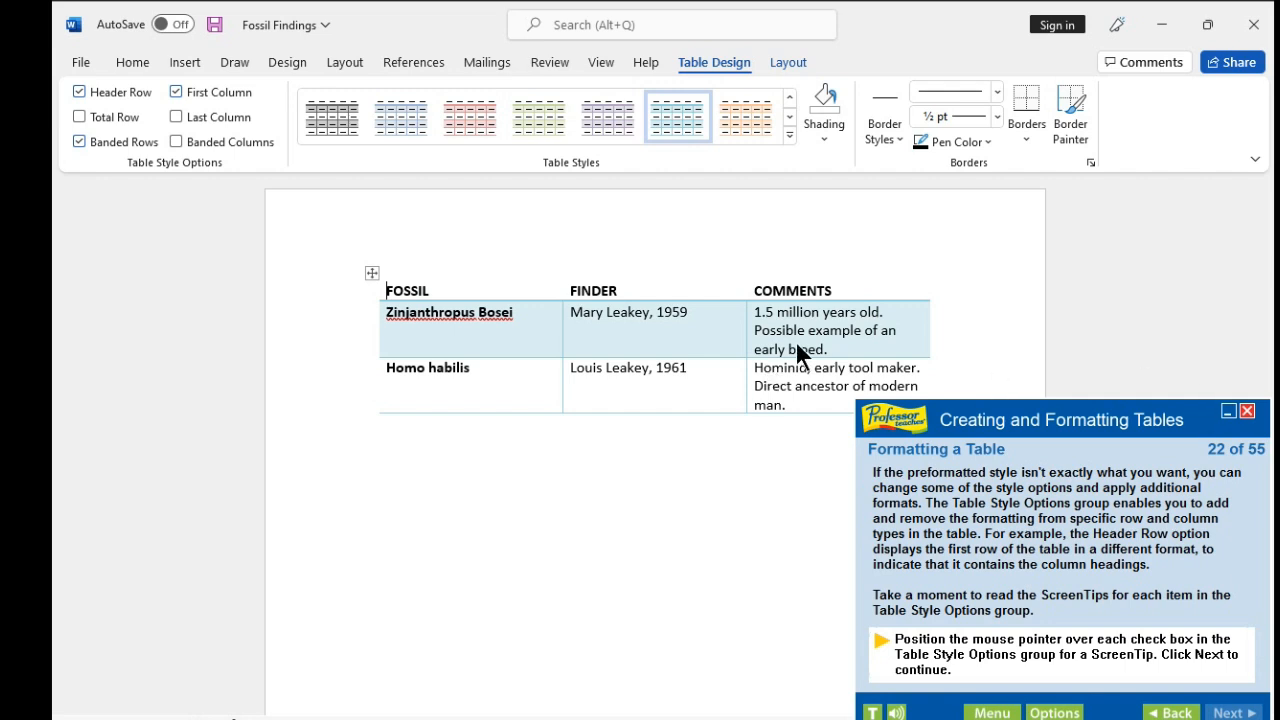
Read the ScreenTips of the table style options, such as First Column, Banded Columns and Header Row, and continue the lesson.
mouse_move(211, 94)
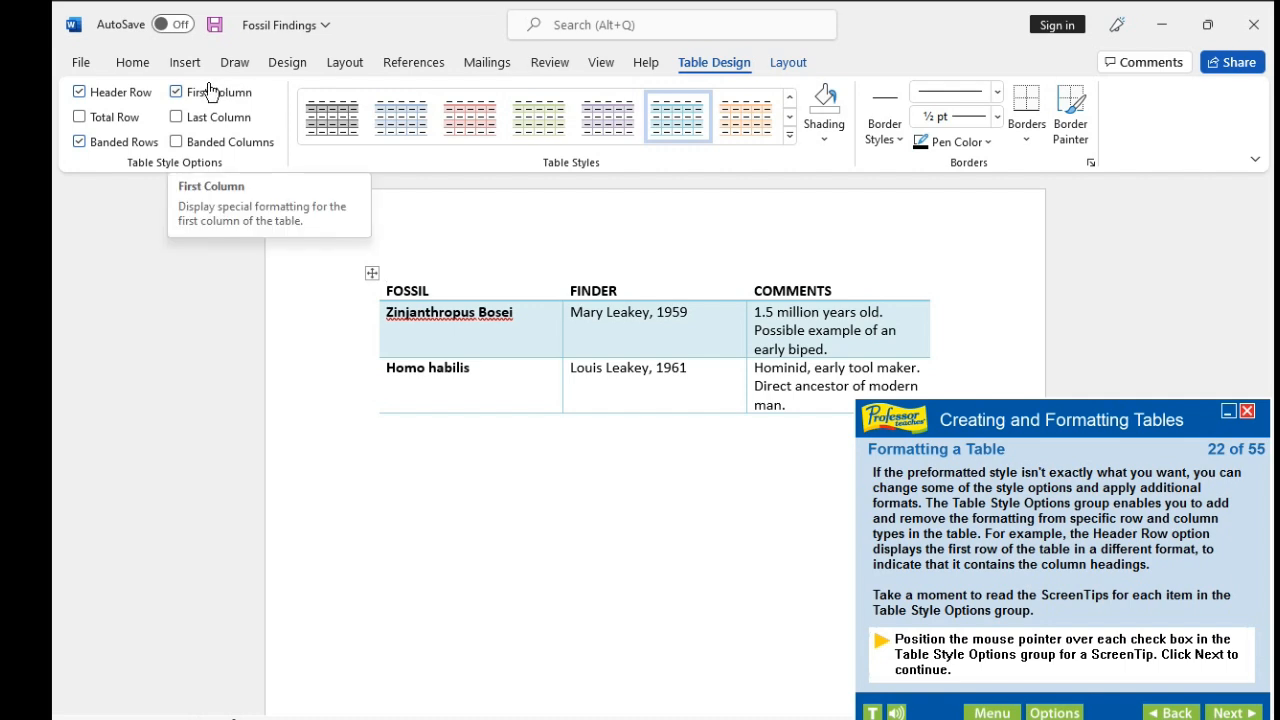
mouse_move(216, 122)
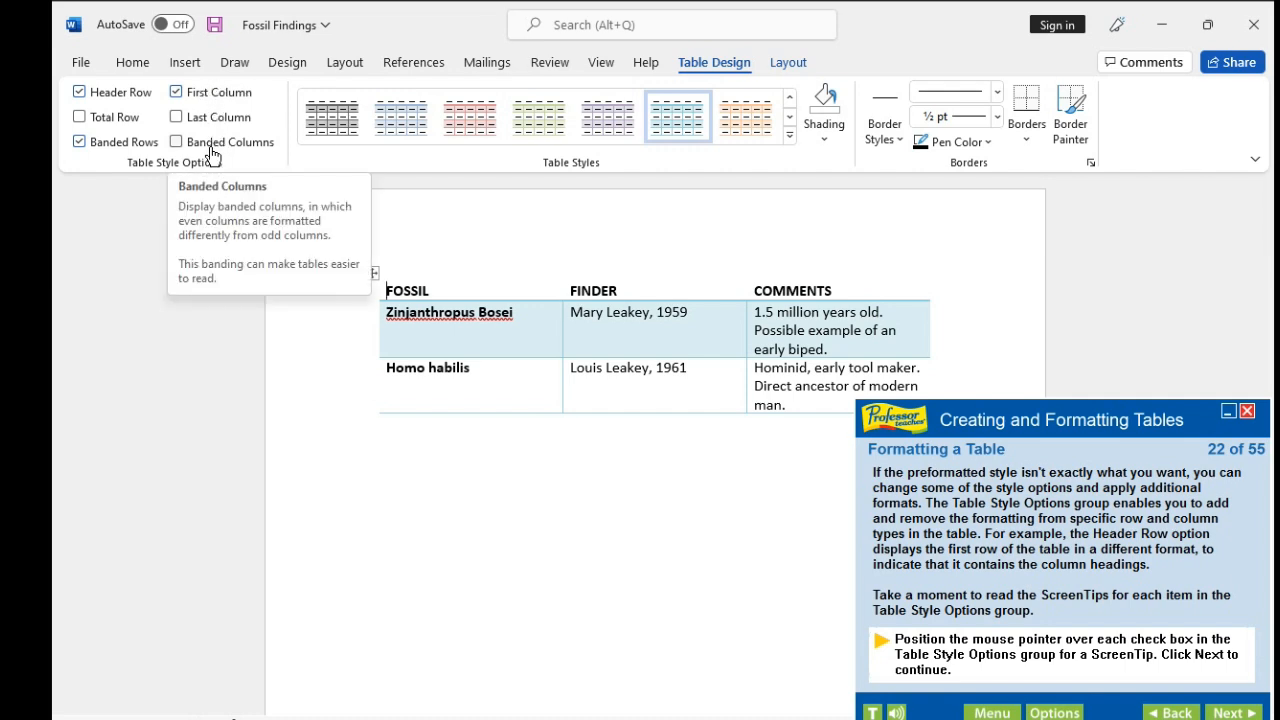
mouse_move(121, 145)
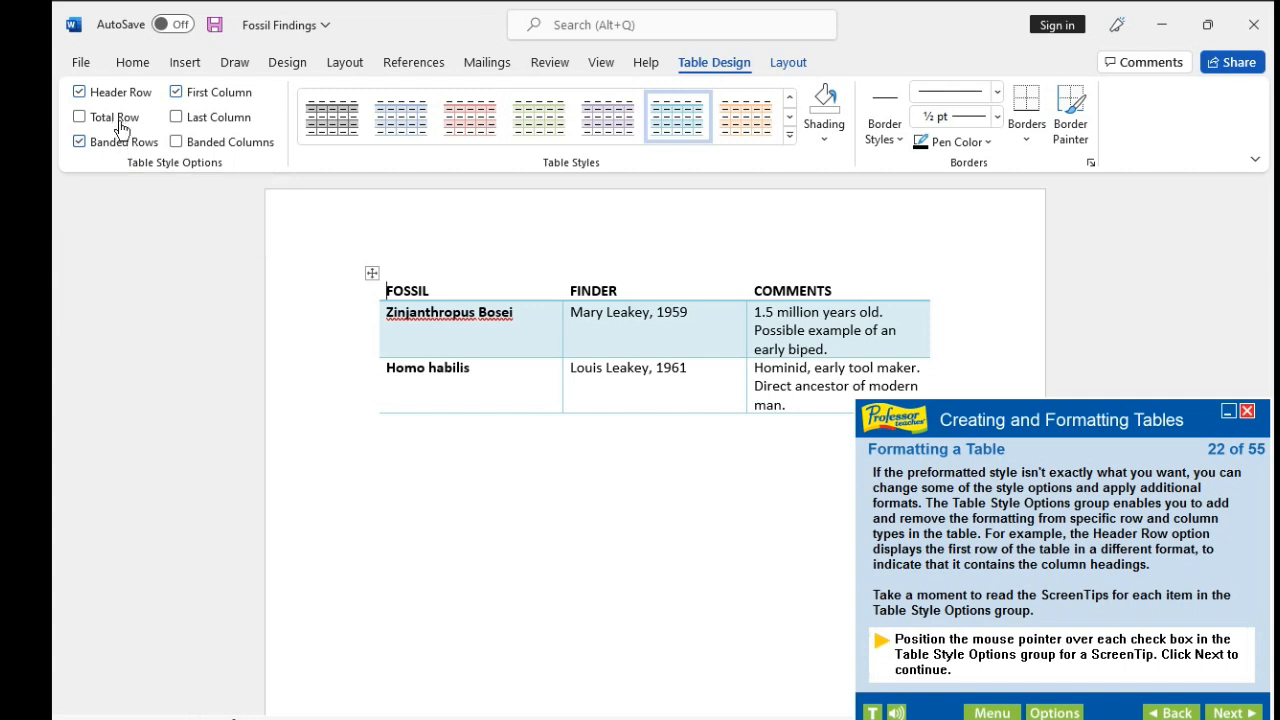
mouse_move(121, 122)
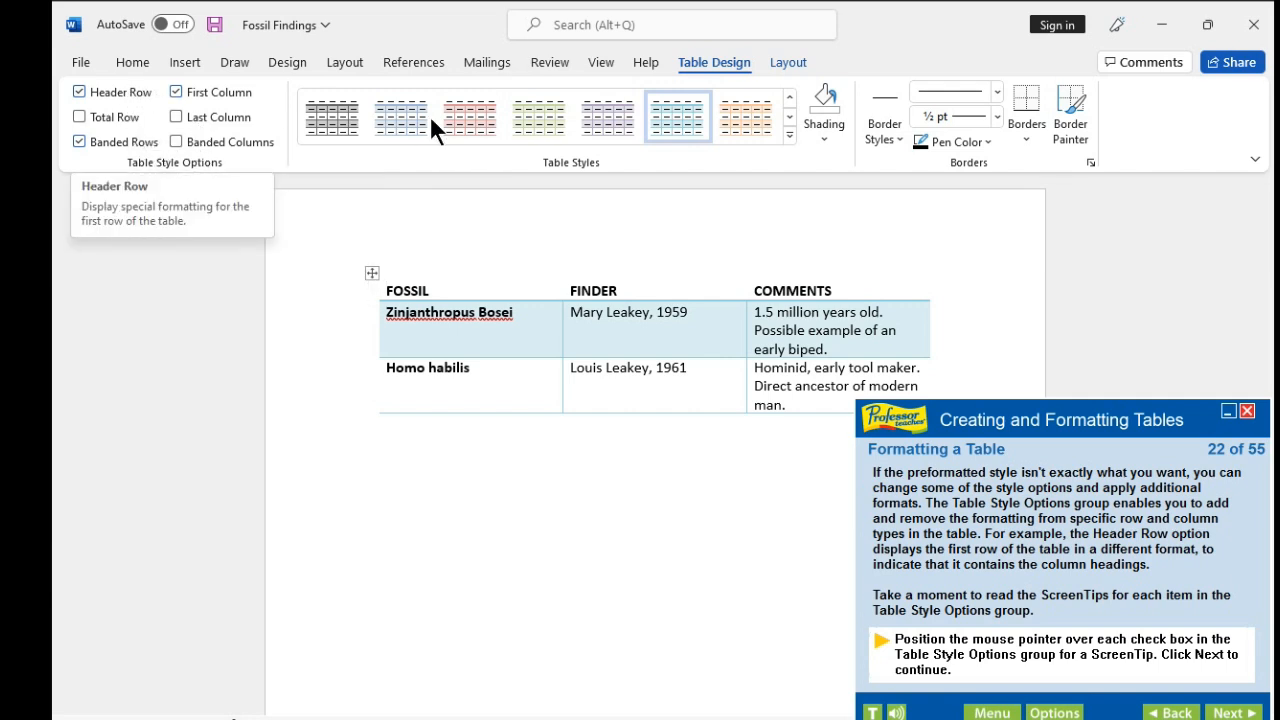
left_click(1240, 711)
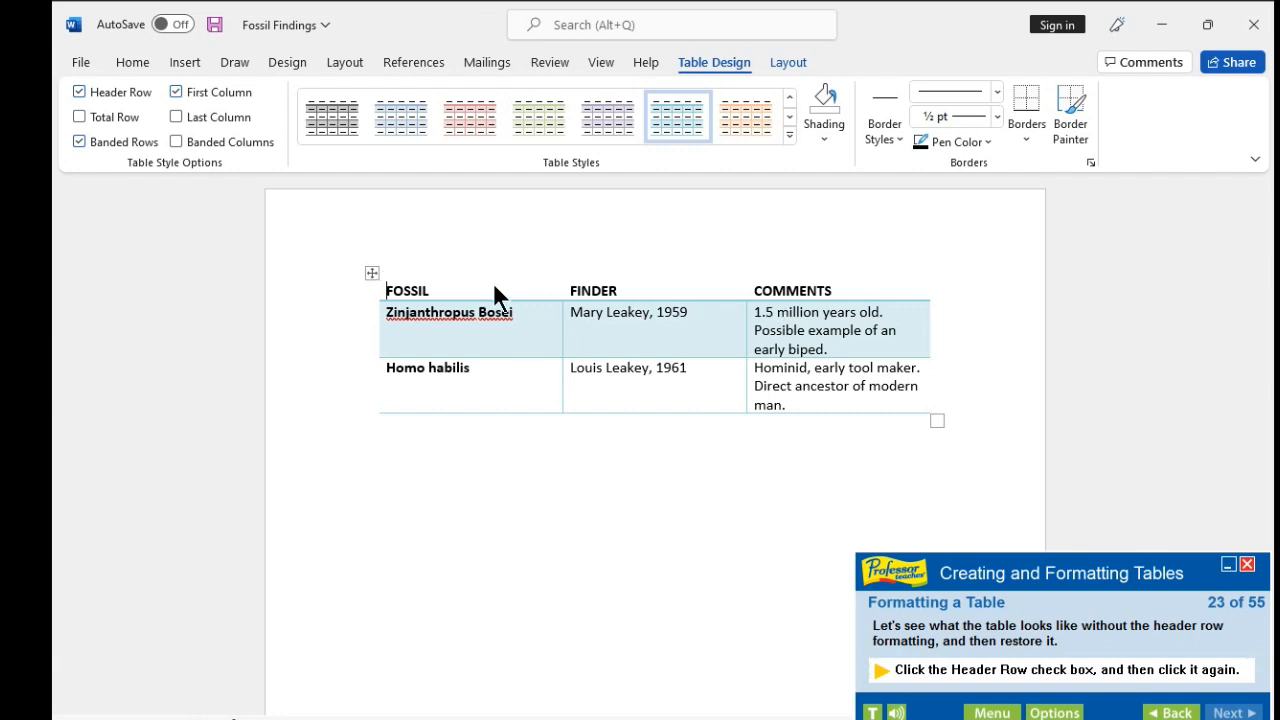
Switch the table's Header Row formatting off and restore it.
left_click(78, 91)
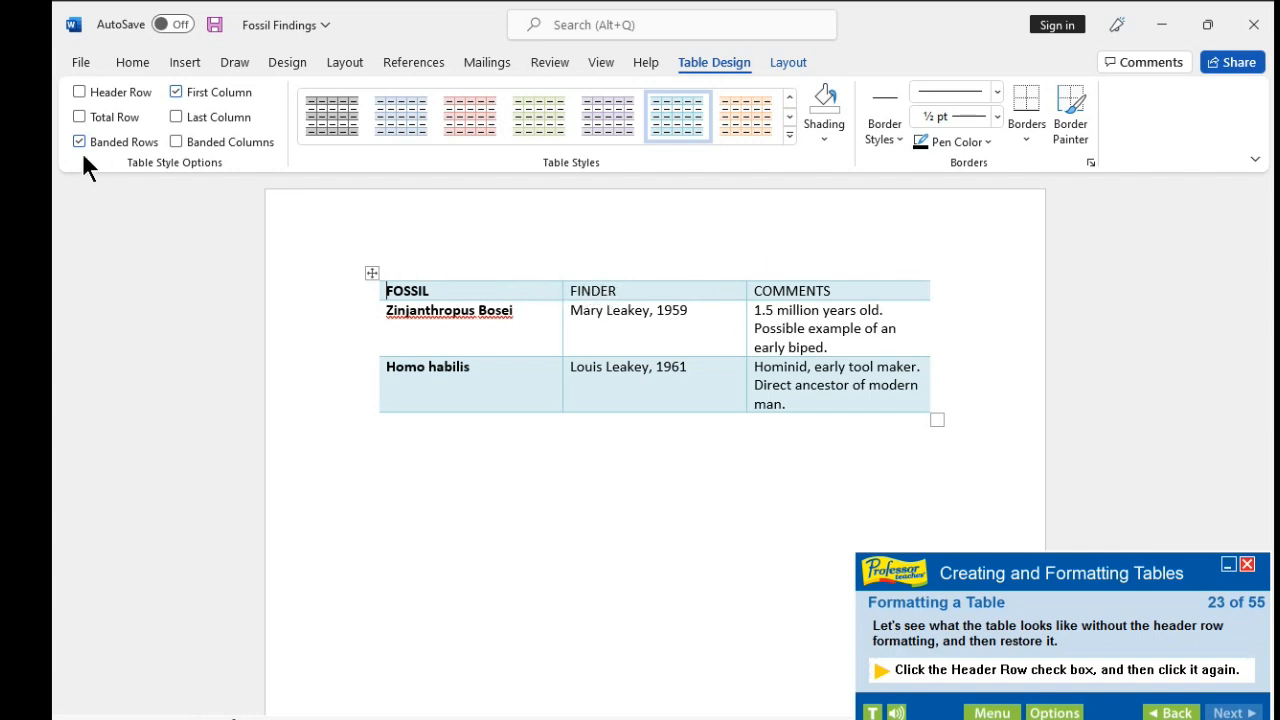
left_click(76, 90)
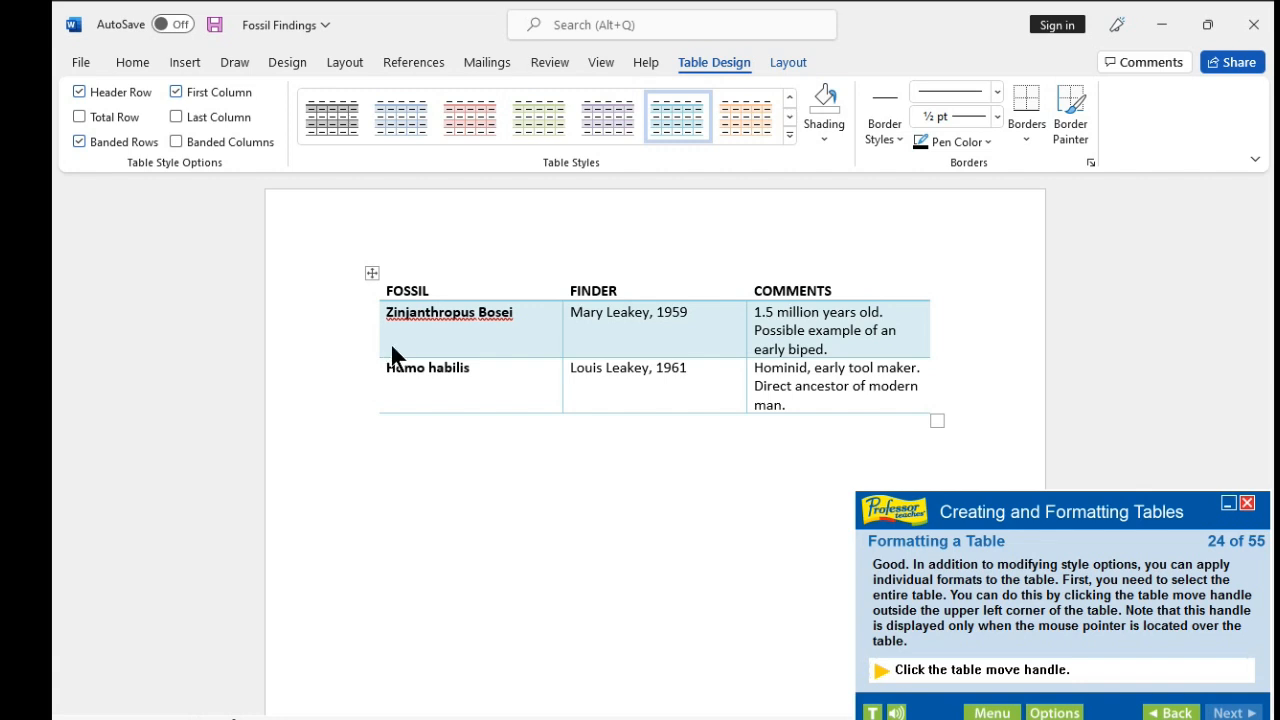
Select the entire fossil table, apply All Borders to it, and deselect it by placing the insertion point in front of FOSSIL.
left_click(372, 274)
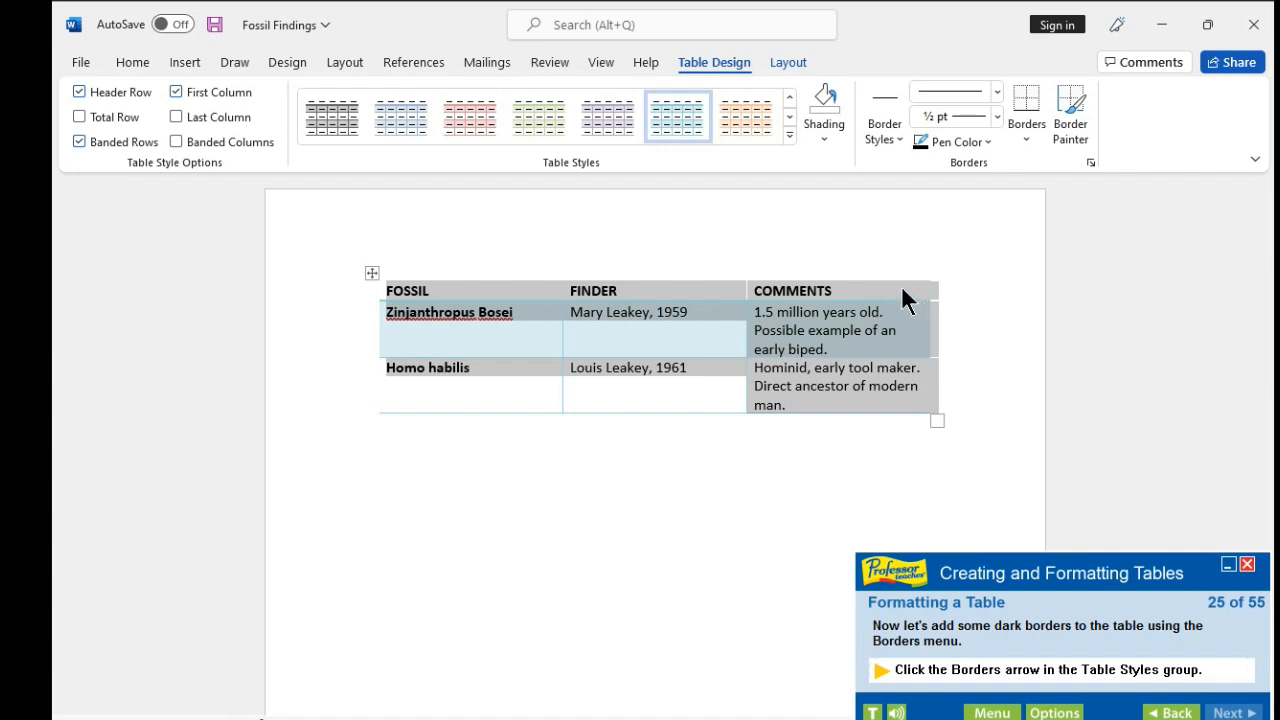
left_click(372, 270)
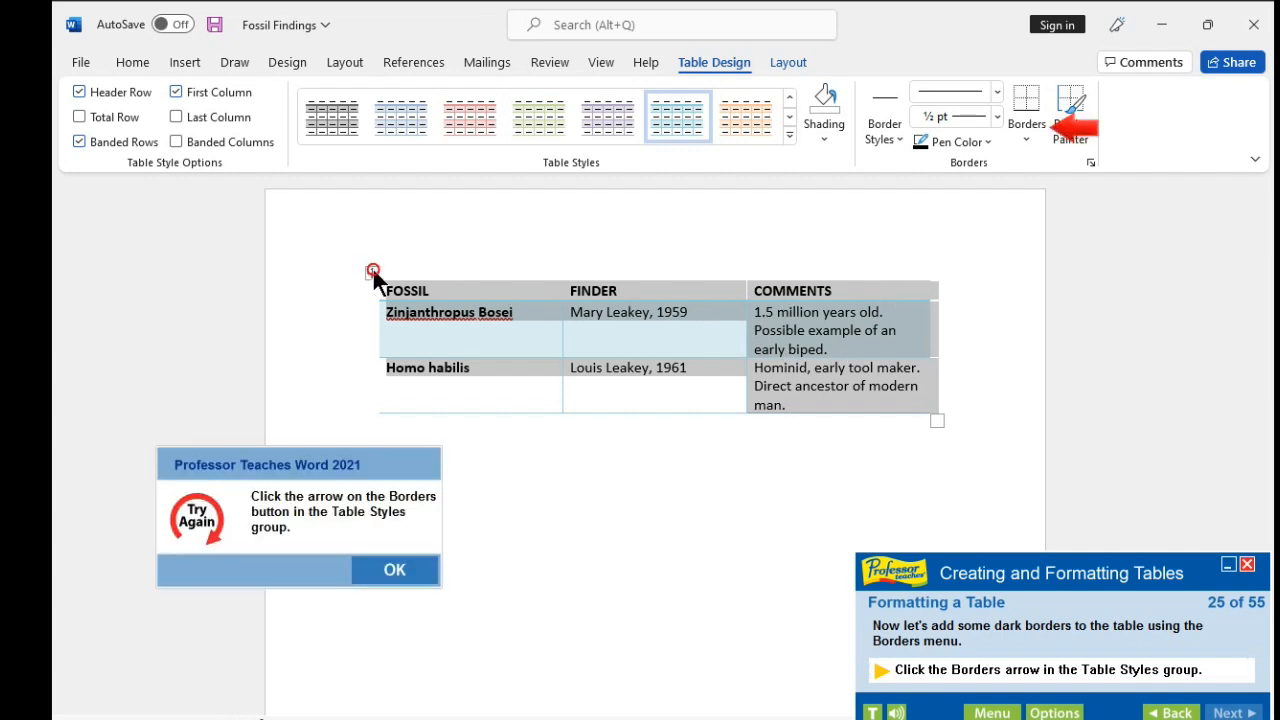
left_click(410, 571)
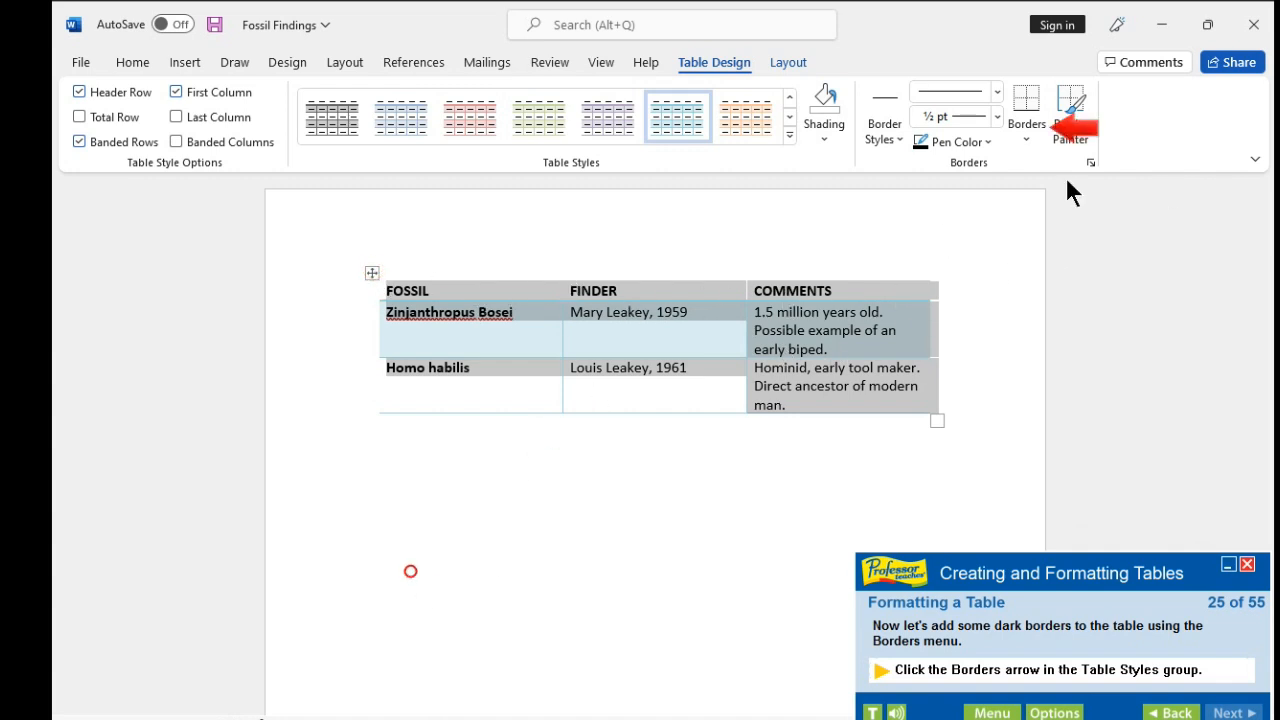
left_click(1024, 140)
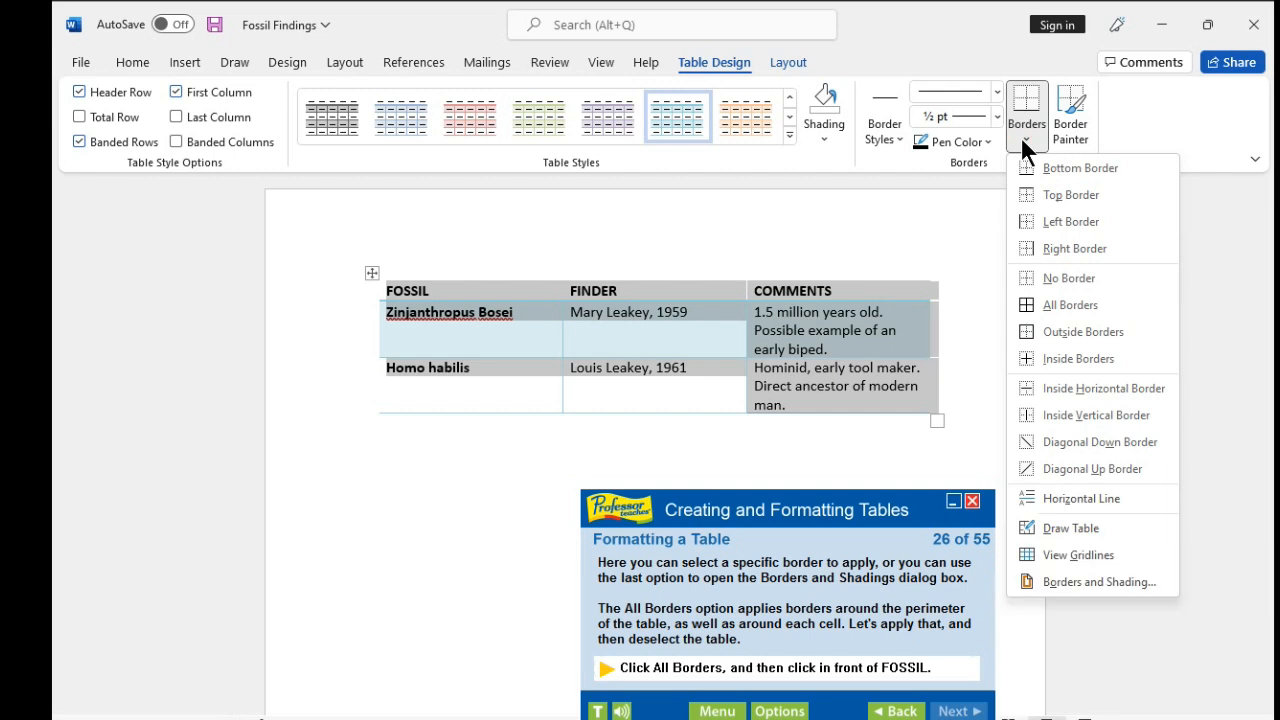
left_click(1072, 297)
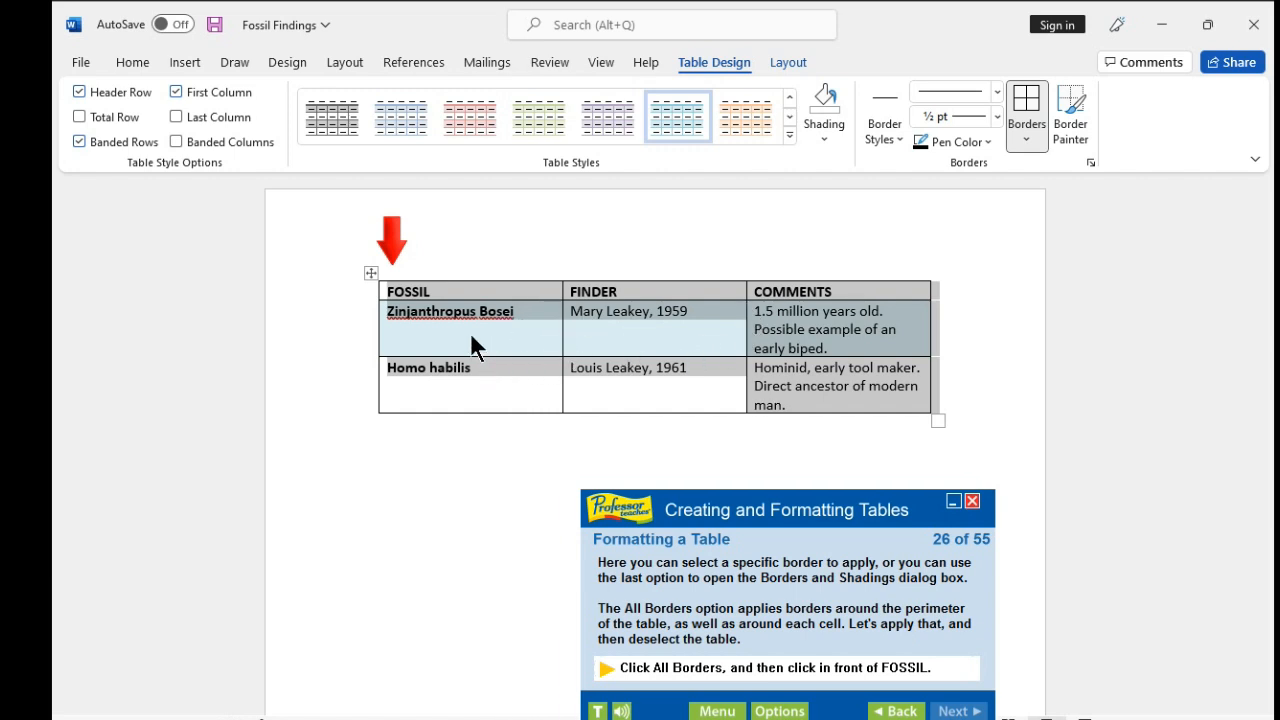
left_click(390, 292)
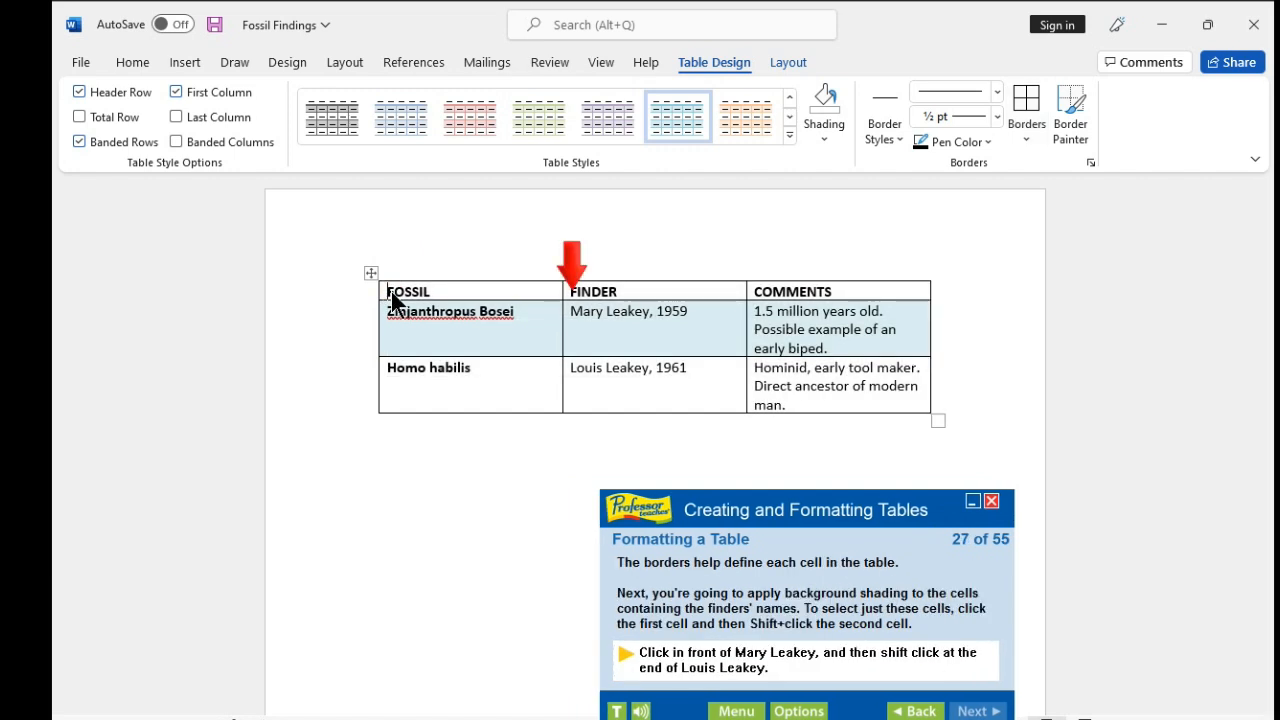
Select the two finder-name cells below FINDER and shade them with the medium light-blue theme color marked in the lesson.
left_click(571, 311)
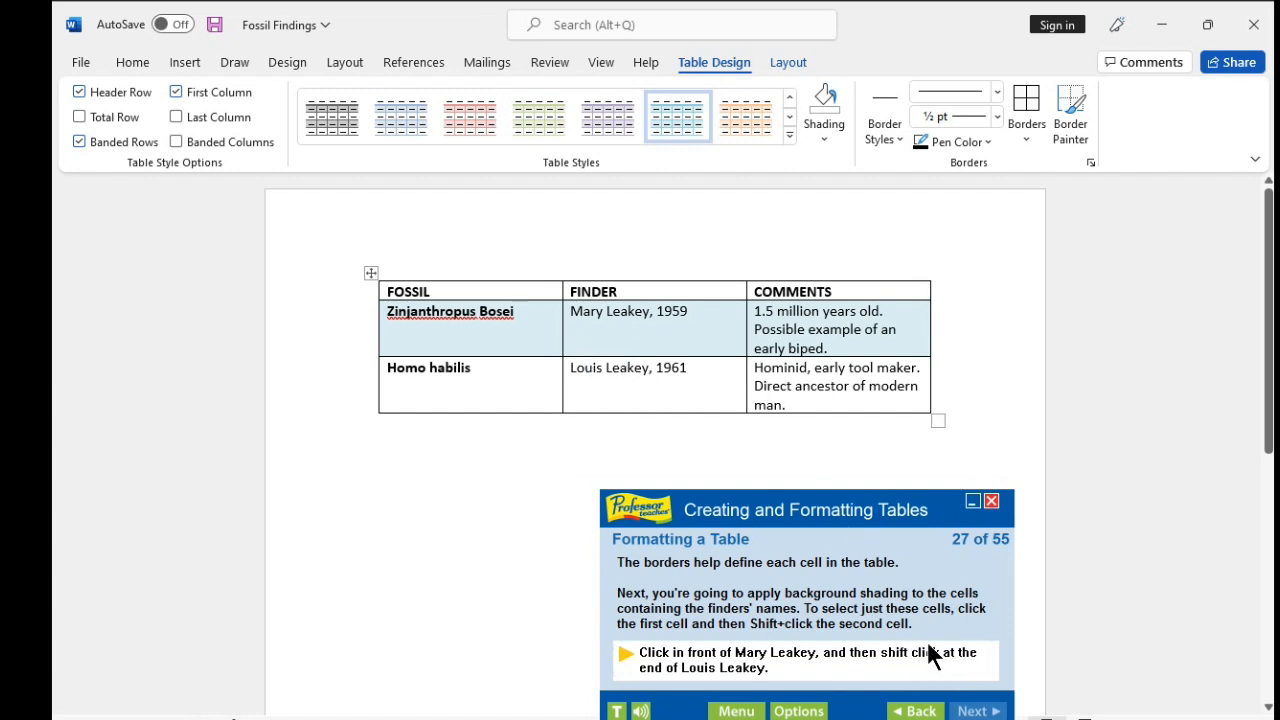
left_click(915, 394)
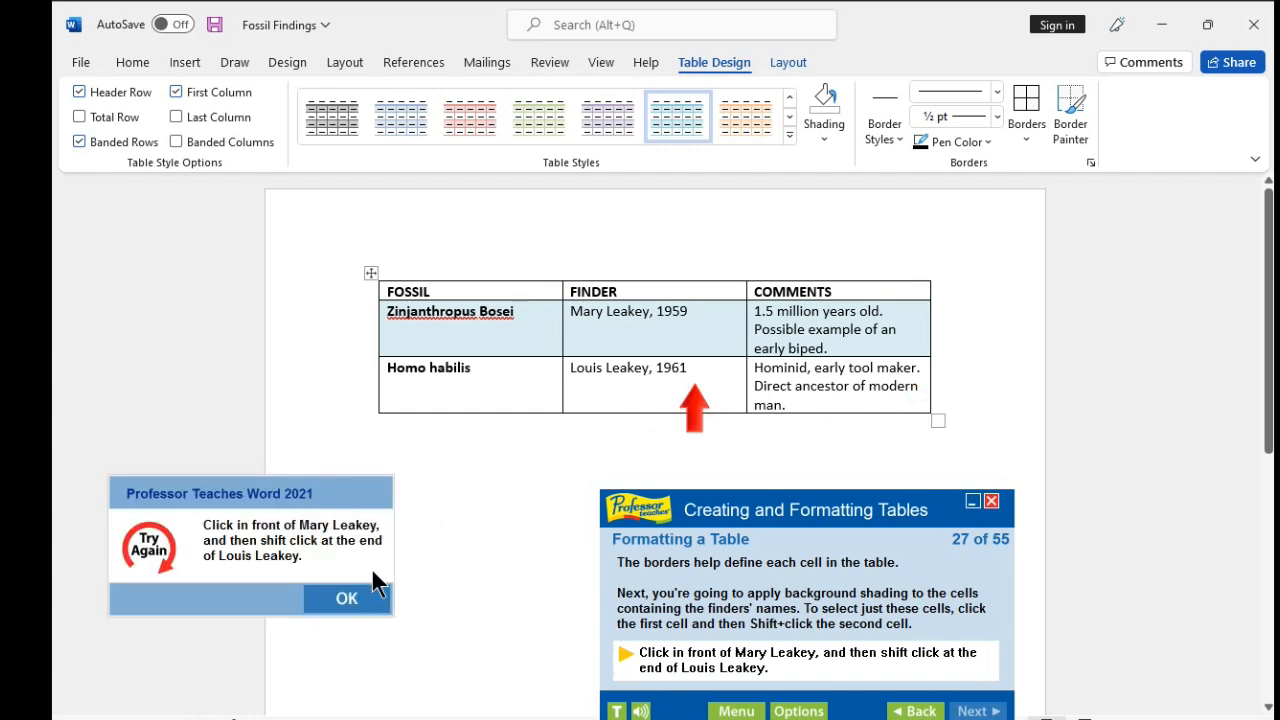
left_click(362, 600)
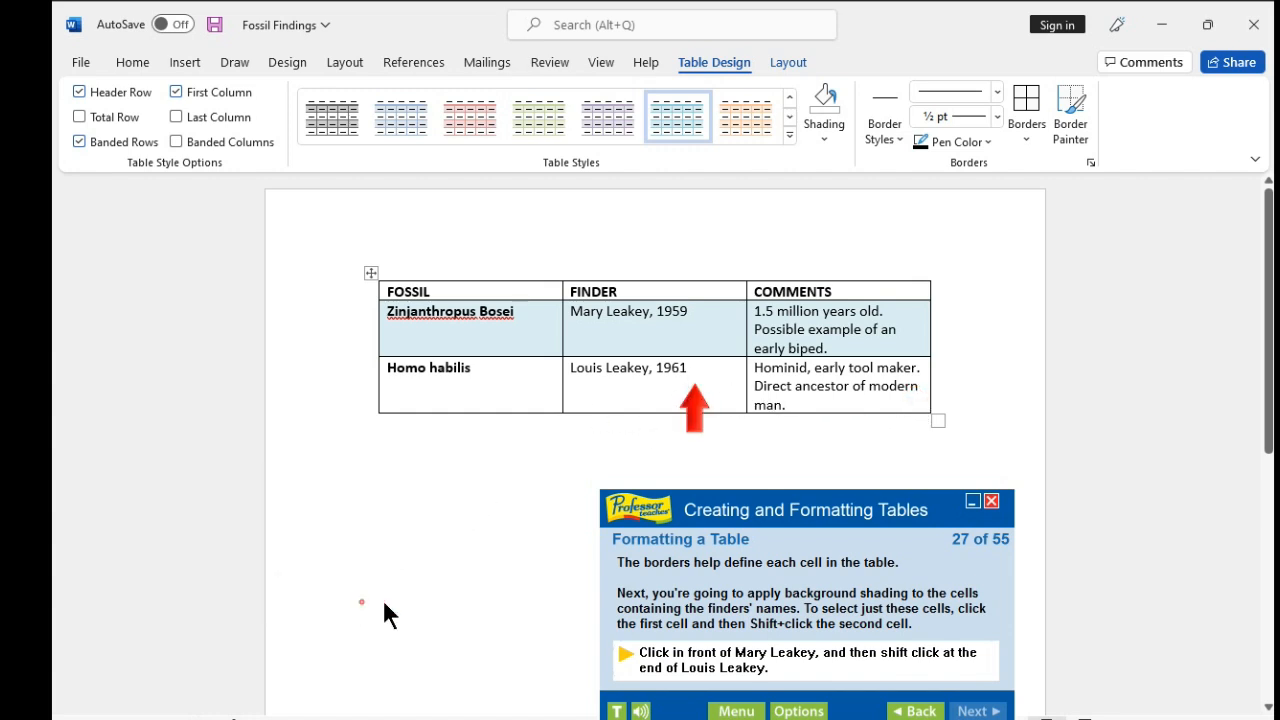
left_click(704, 401)
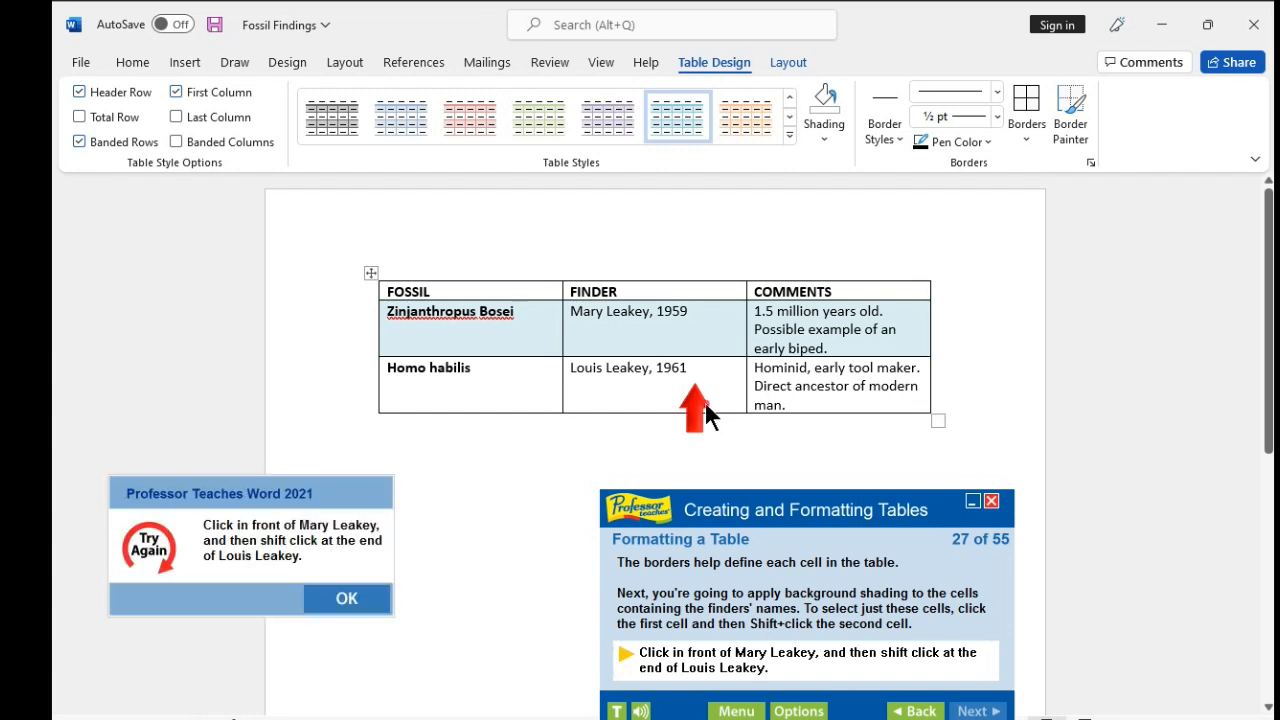
left_click(362, 598)
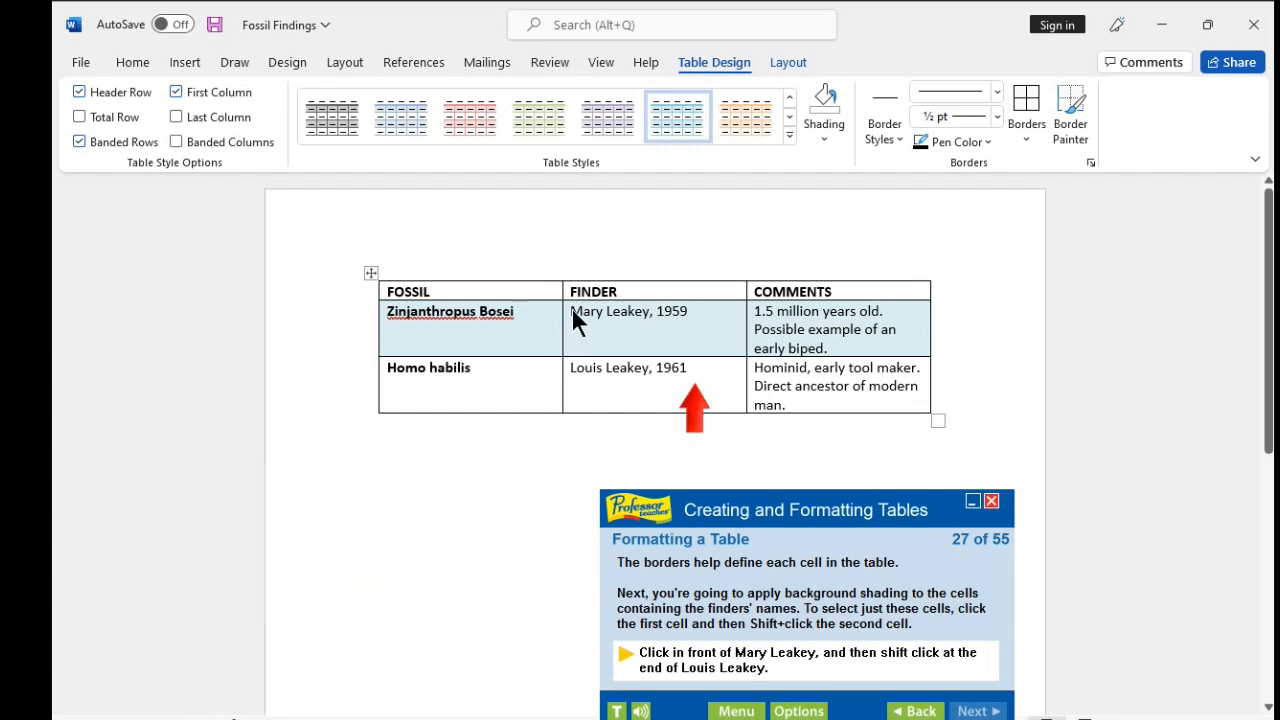
left_click(571, 308)
left_click(385, 605)
left_click(575, 308)
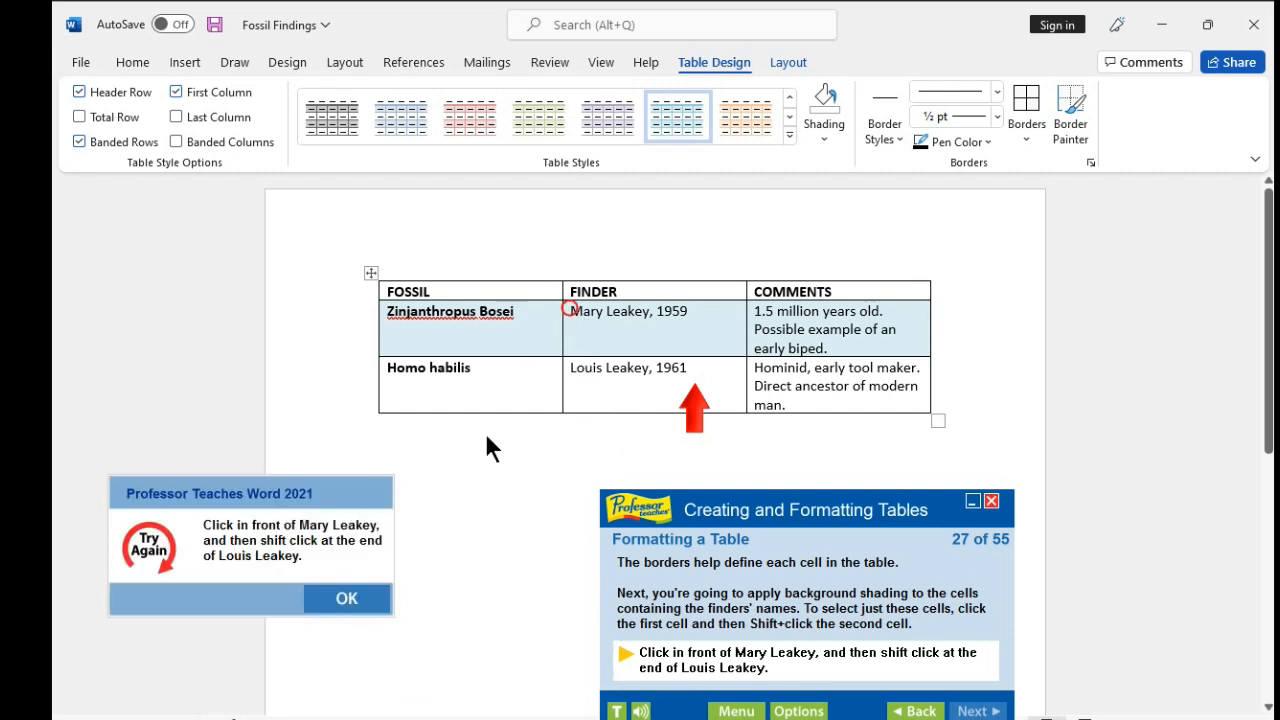
left_click(340, 605)
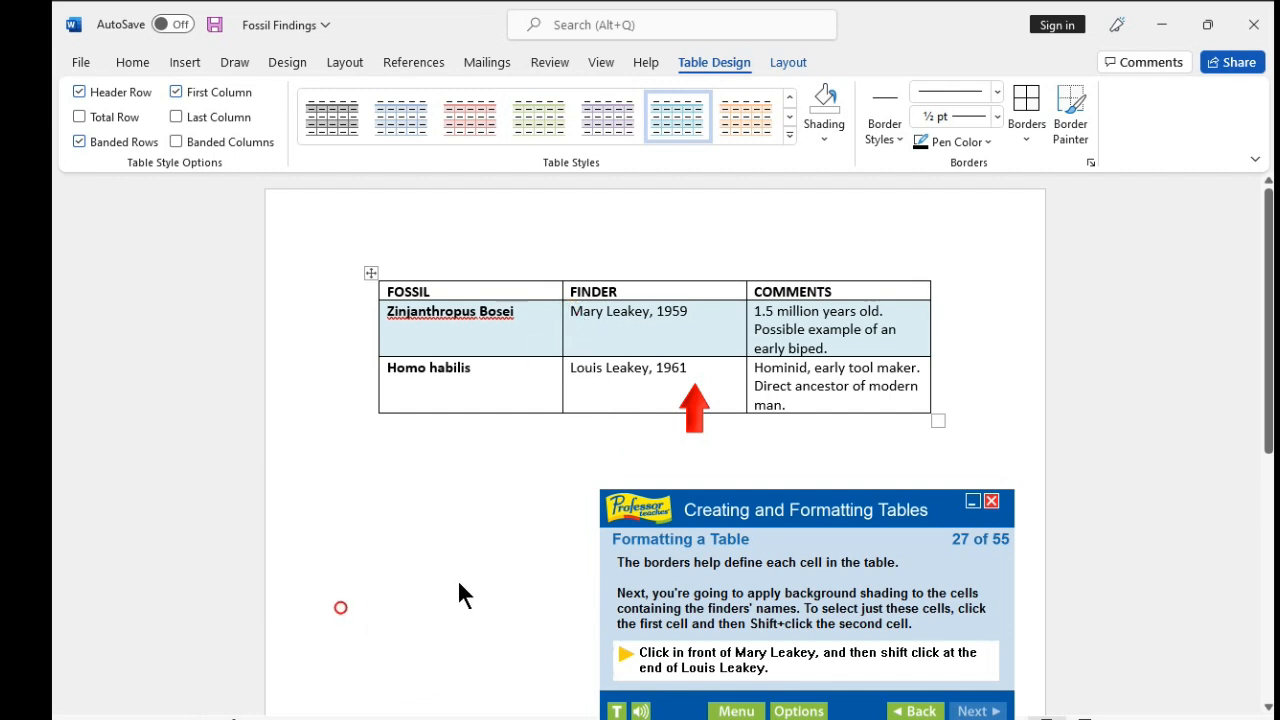
left_click(713, 394)
left_click(368, 600)
left_click(692, 368, "shift")
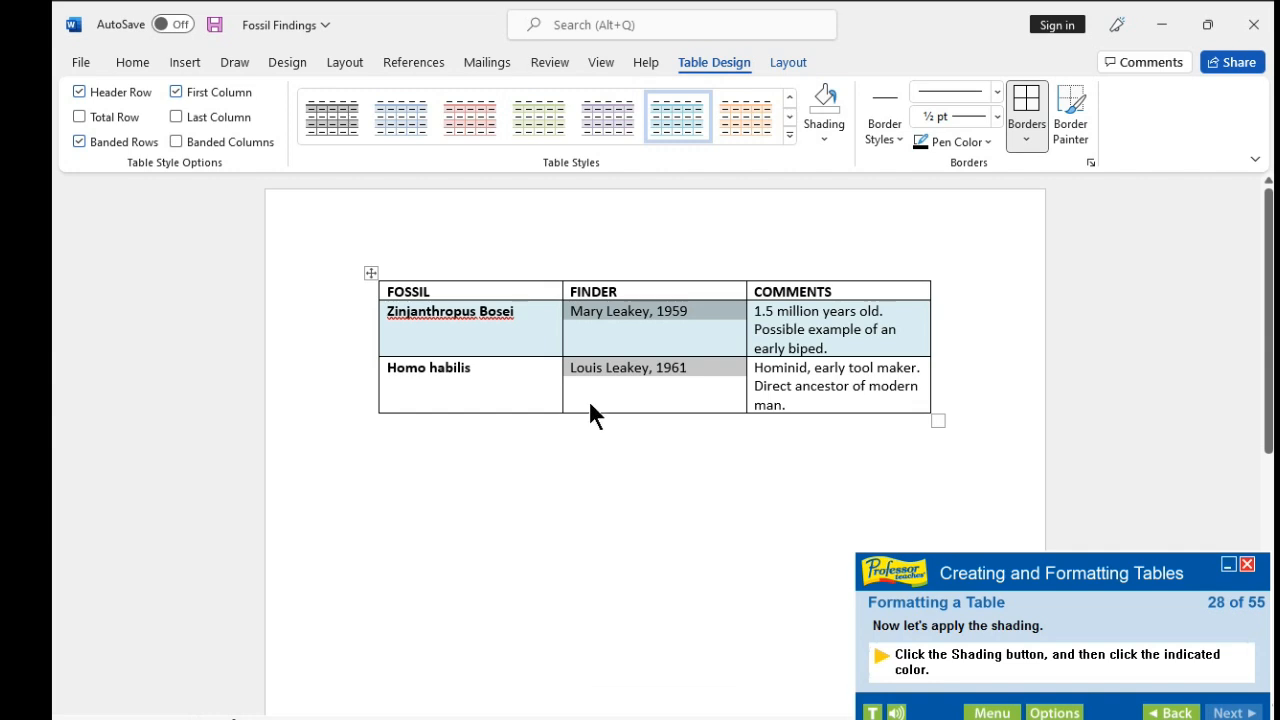
left_click(822, 138)
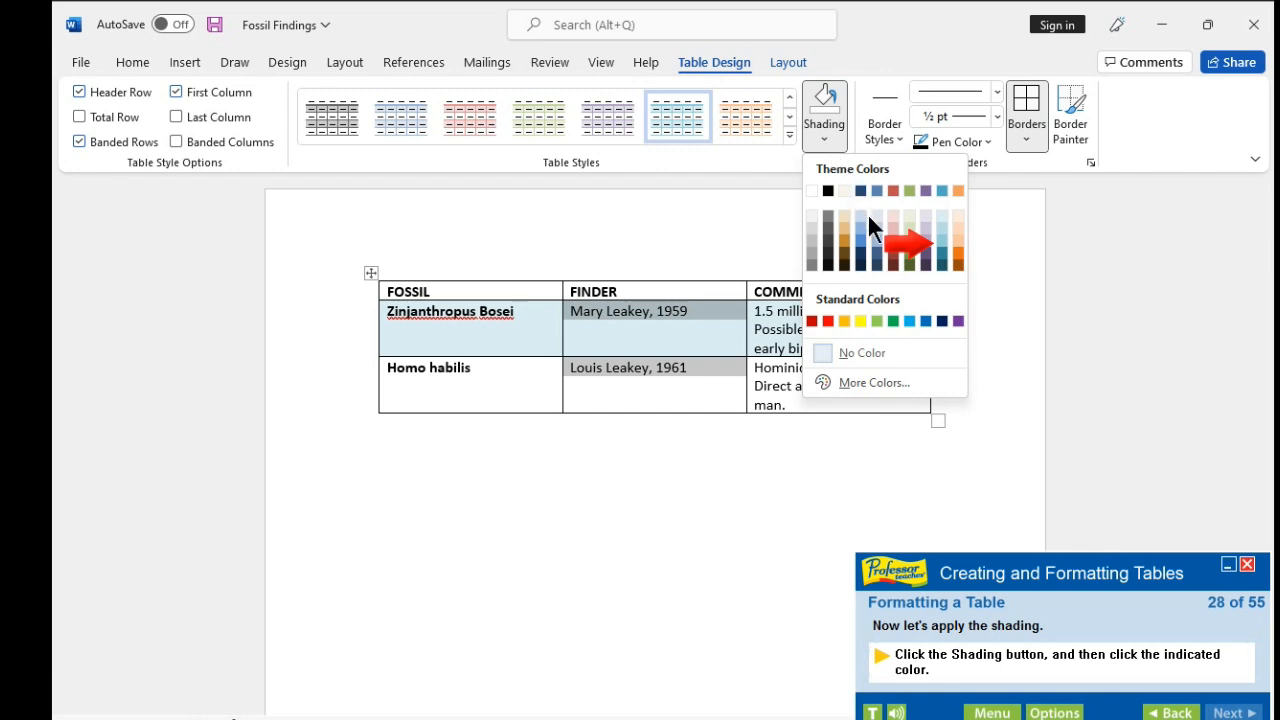
left_click(939, 241)
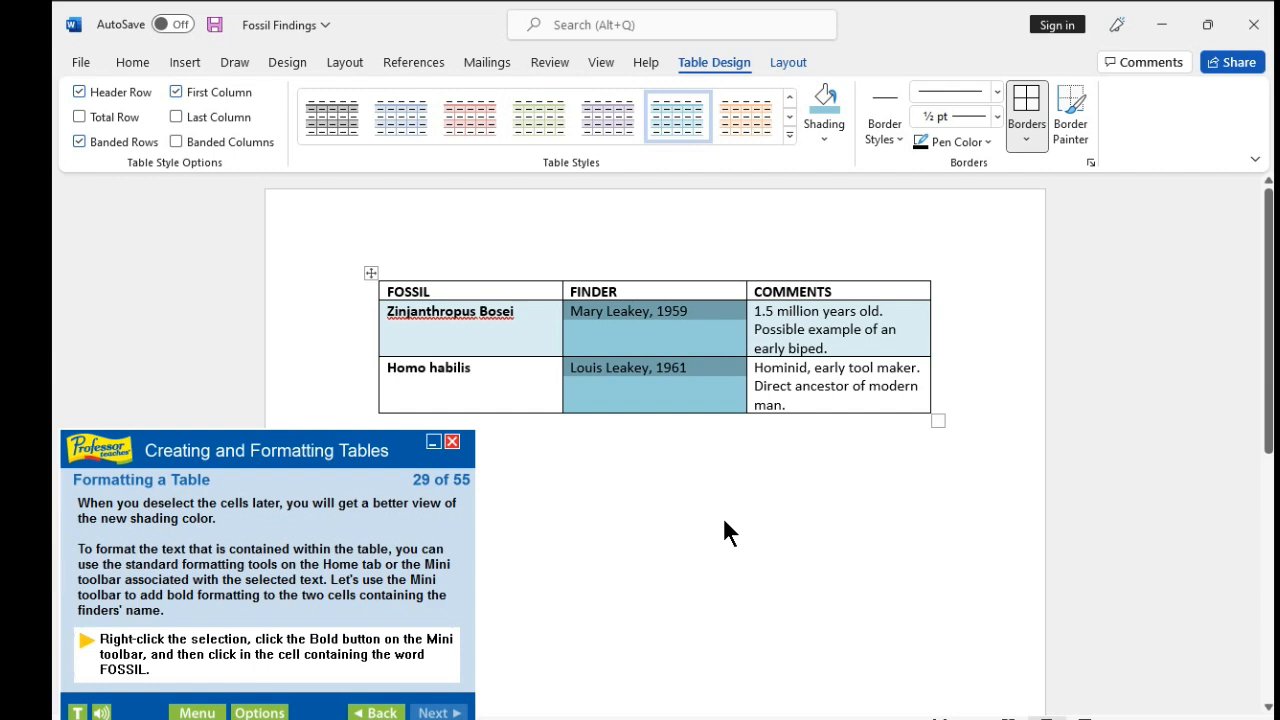
Make the text of the two selected finder cells bold and deselect them by placing the insertion point in the FOSSIL cell.
right_click(661, 338)
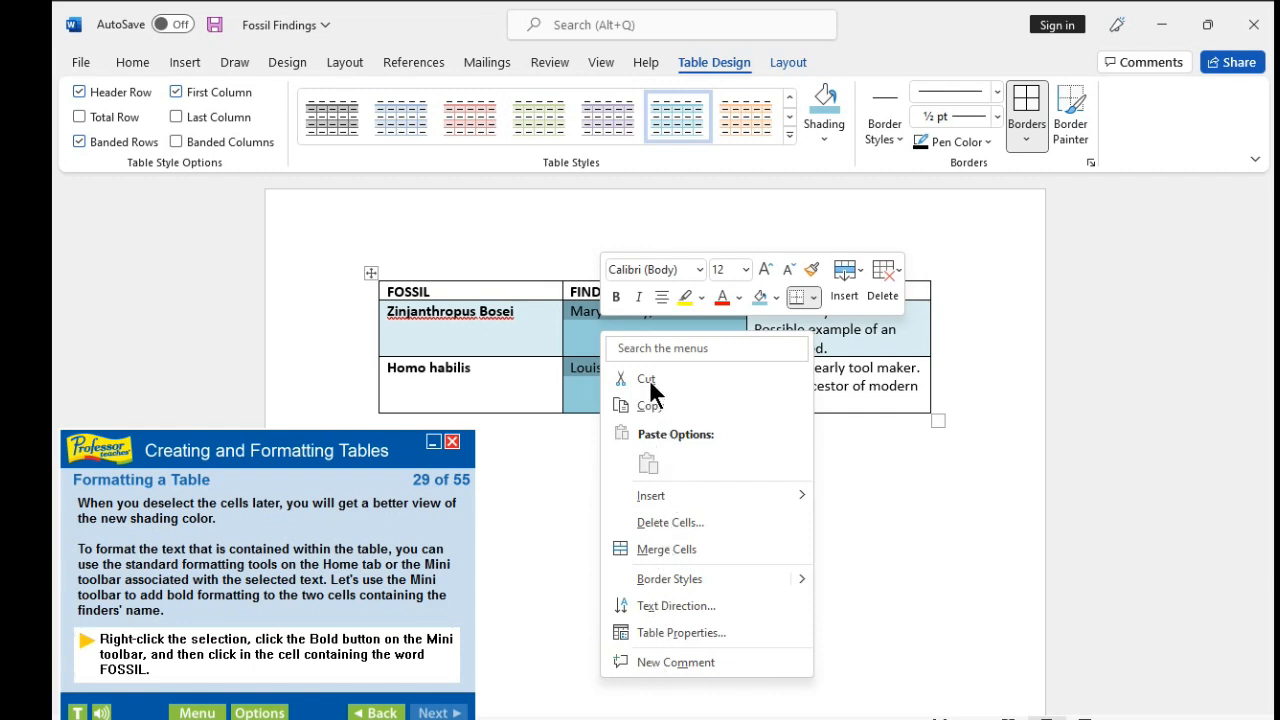
left_click(616, 298)
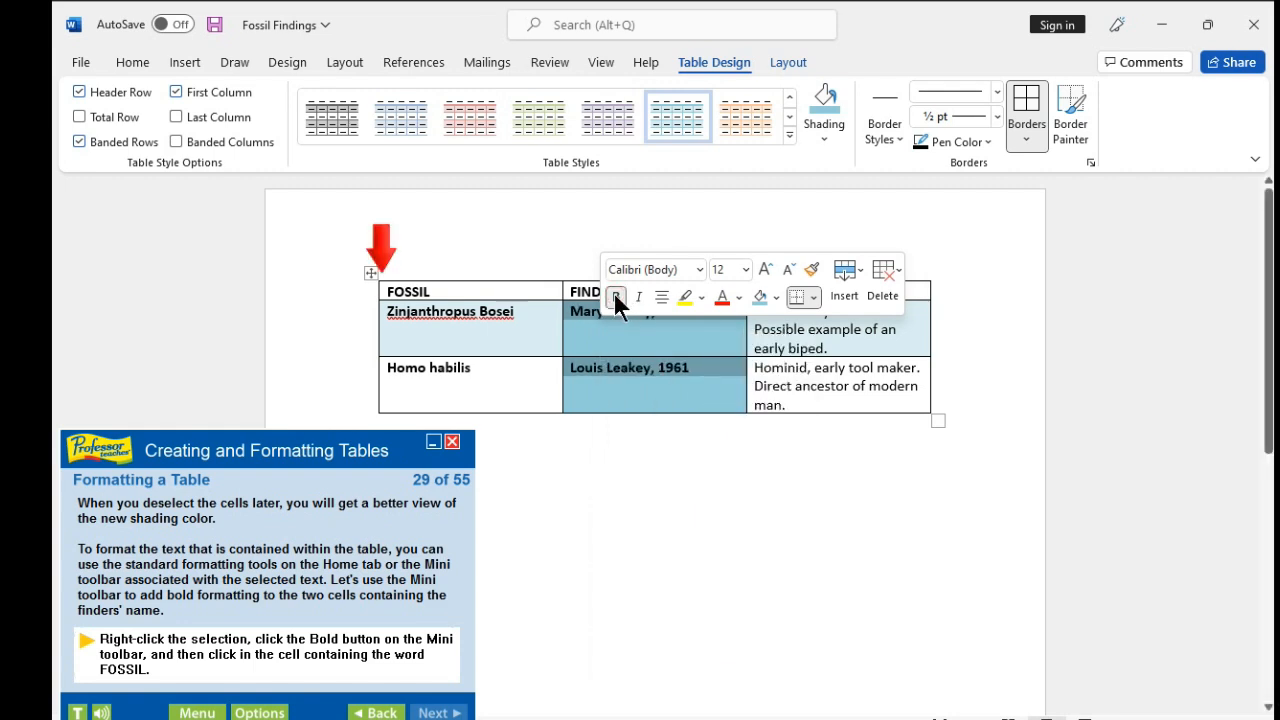
left_click(388, 290)
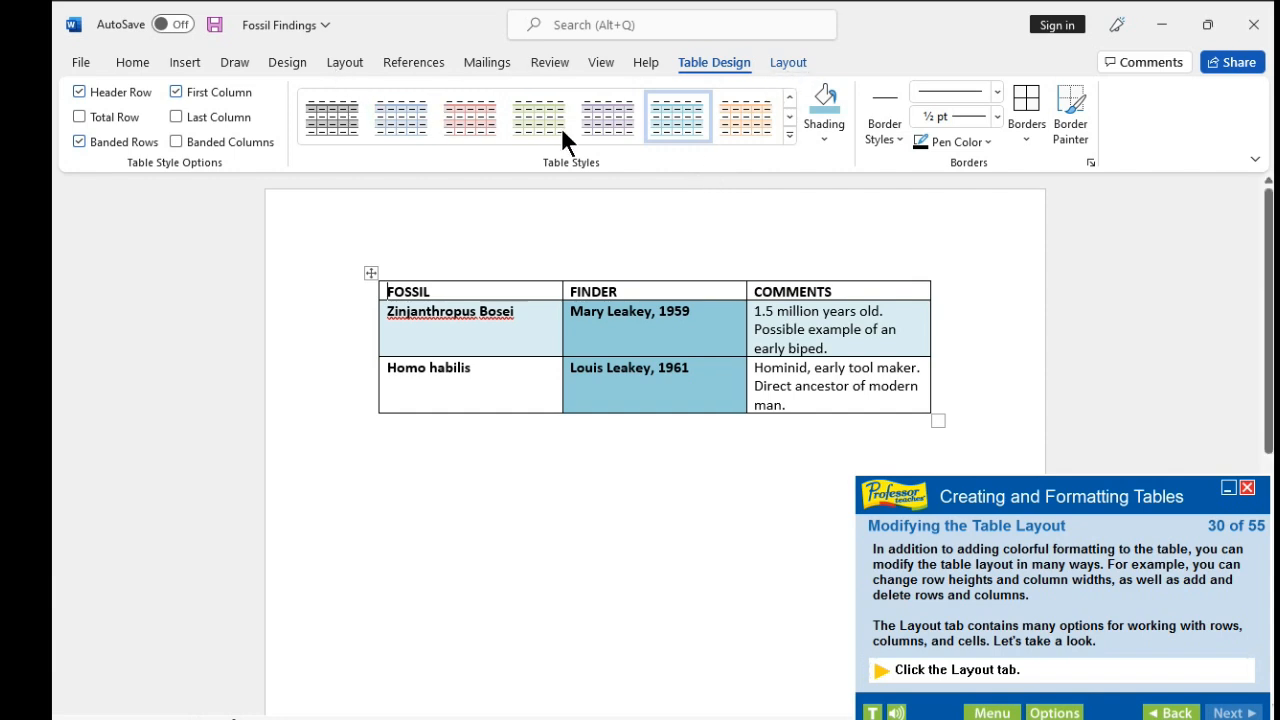
Examine the descriptions of the table layout groups, from Data, Alignment and Cell Size to Merge, Rows & Columns, Draw and Table, and continue the lesson.
left_click(781, 66)
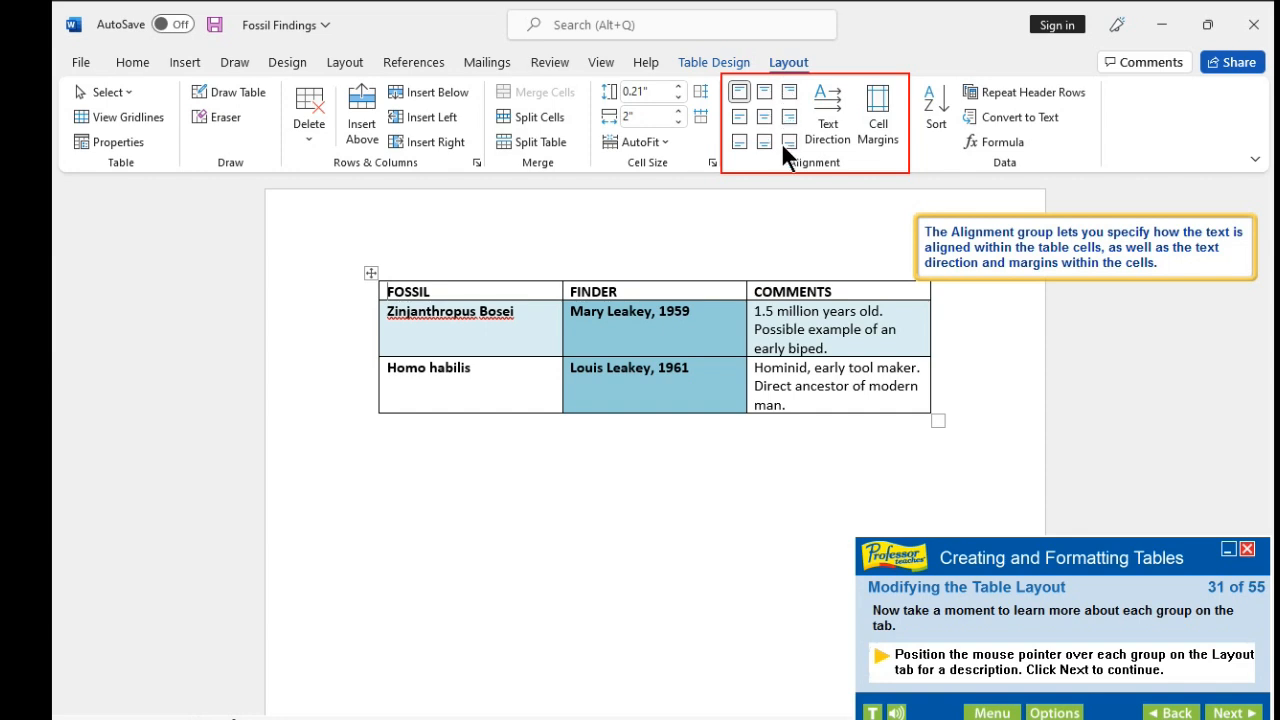
mouse_move(783, 120)
mouse_move(971, 123)
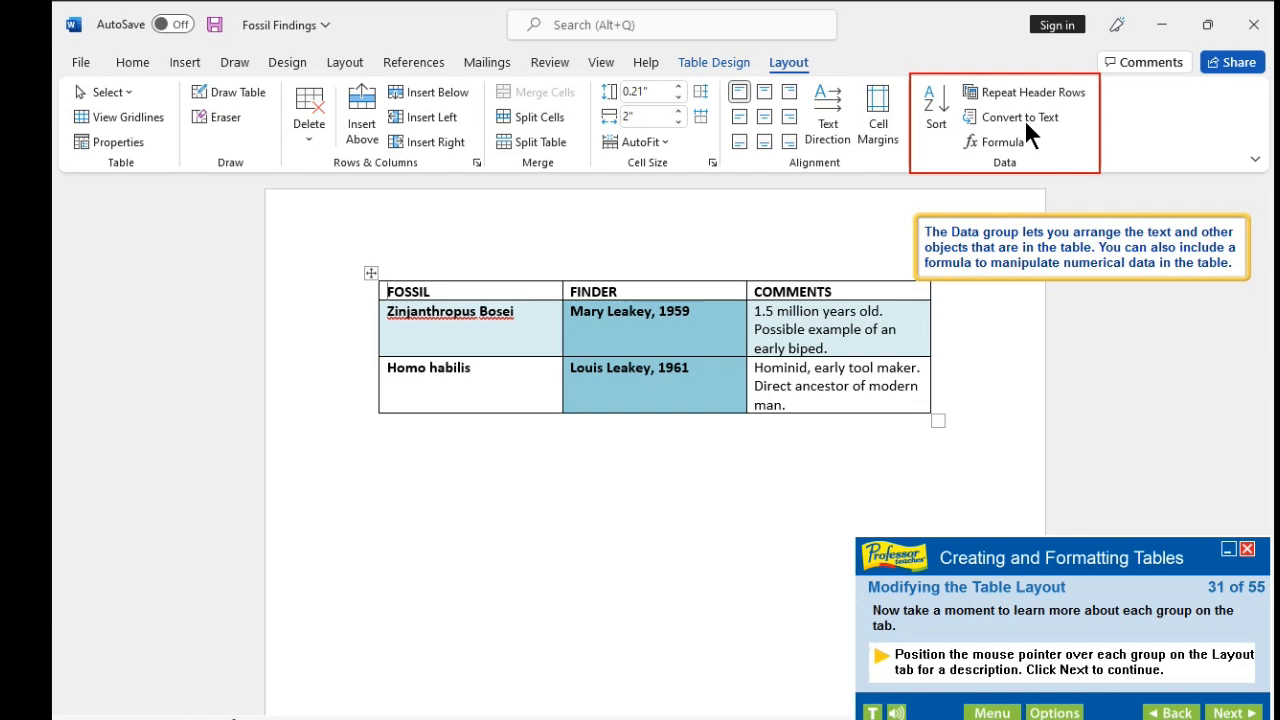
mouse_move(846, 133)
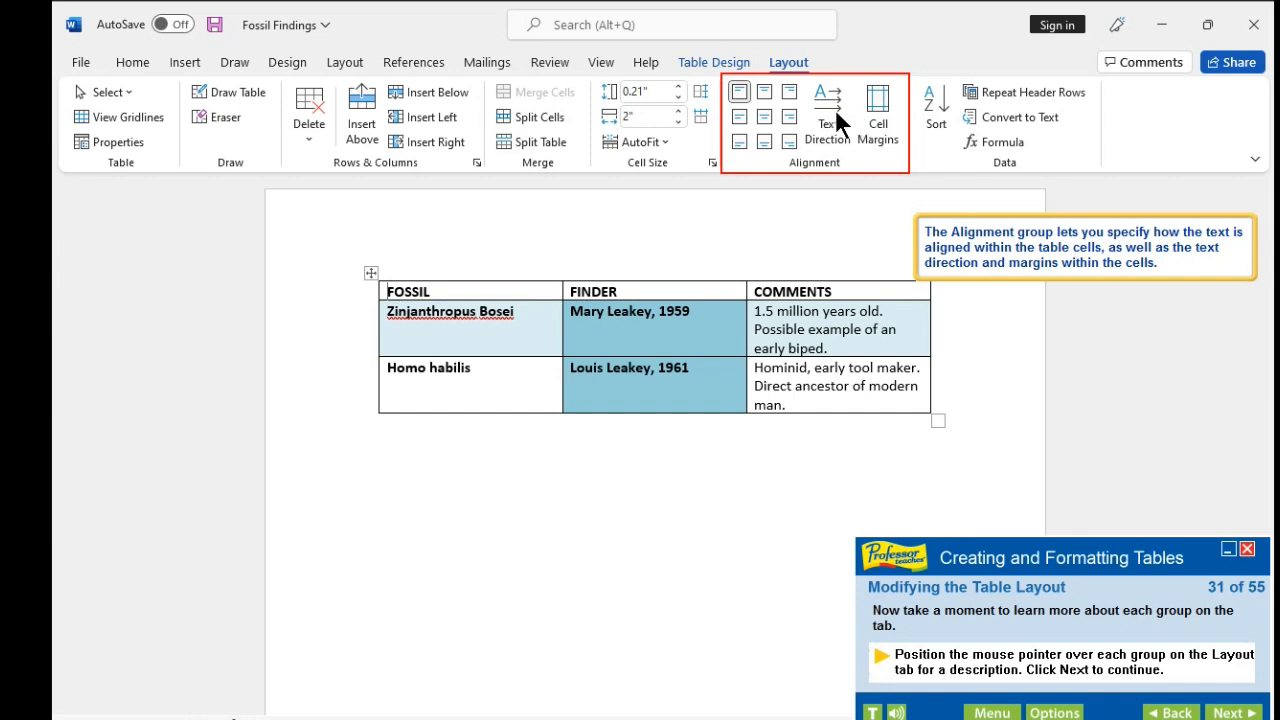
mouse_move(670, 103)
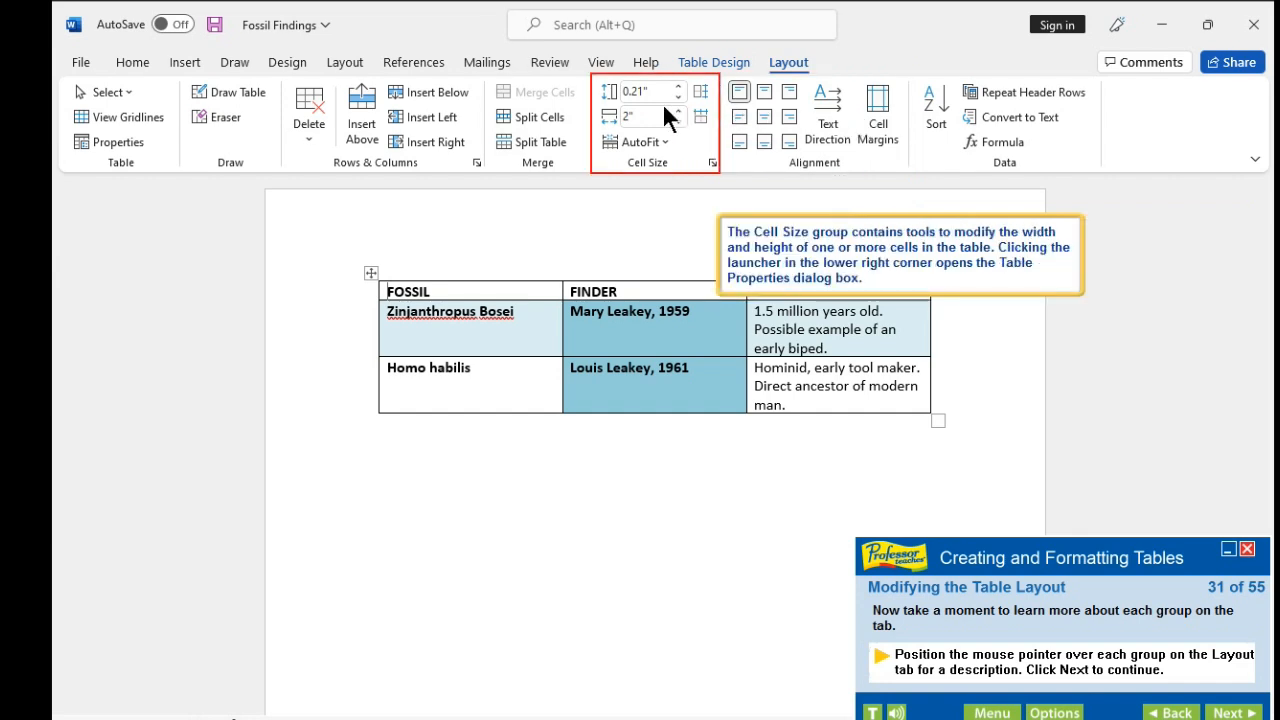
mouse_move(509, 114)
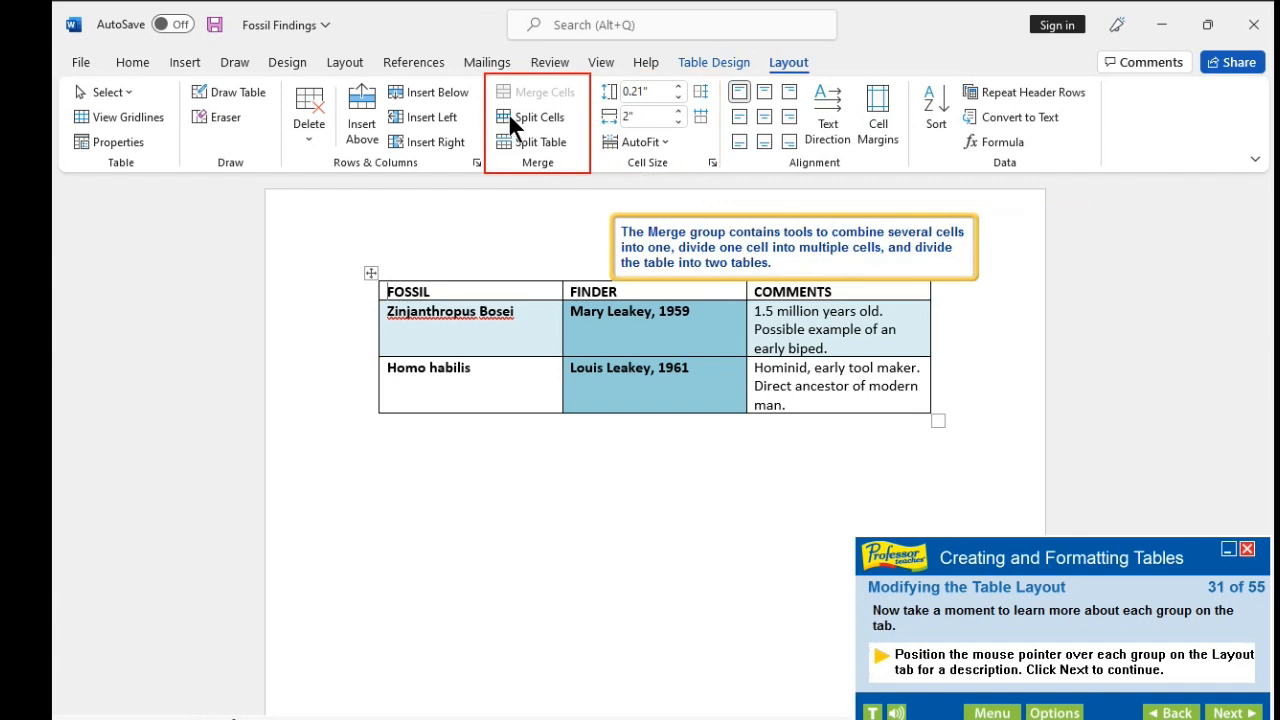
mouse_move(404, 104)
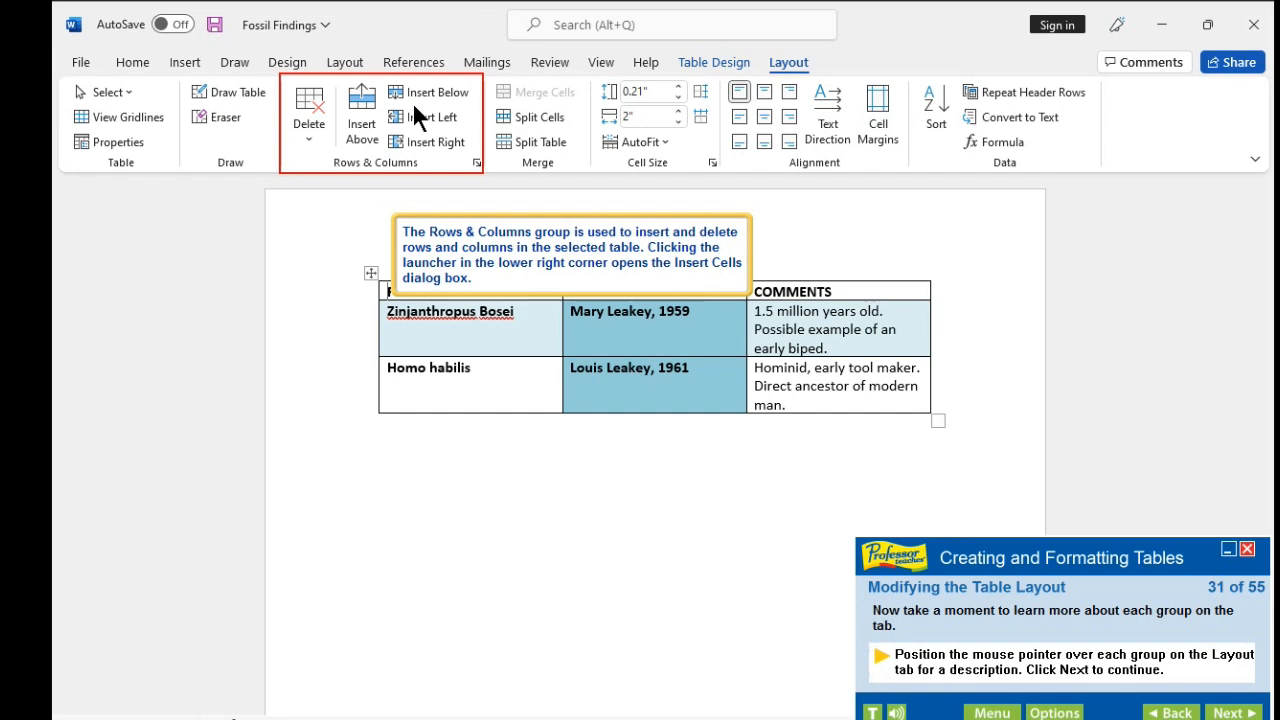
mouse_move(185, 129)
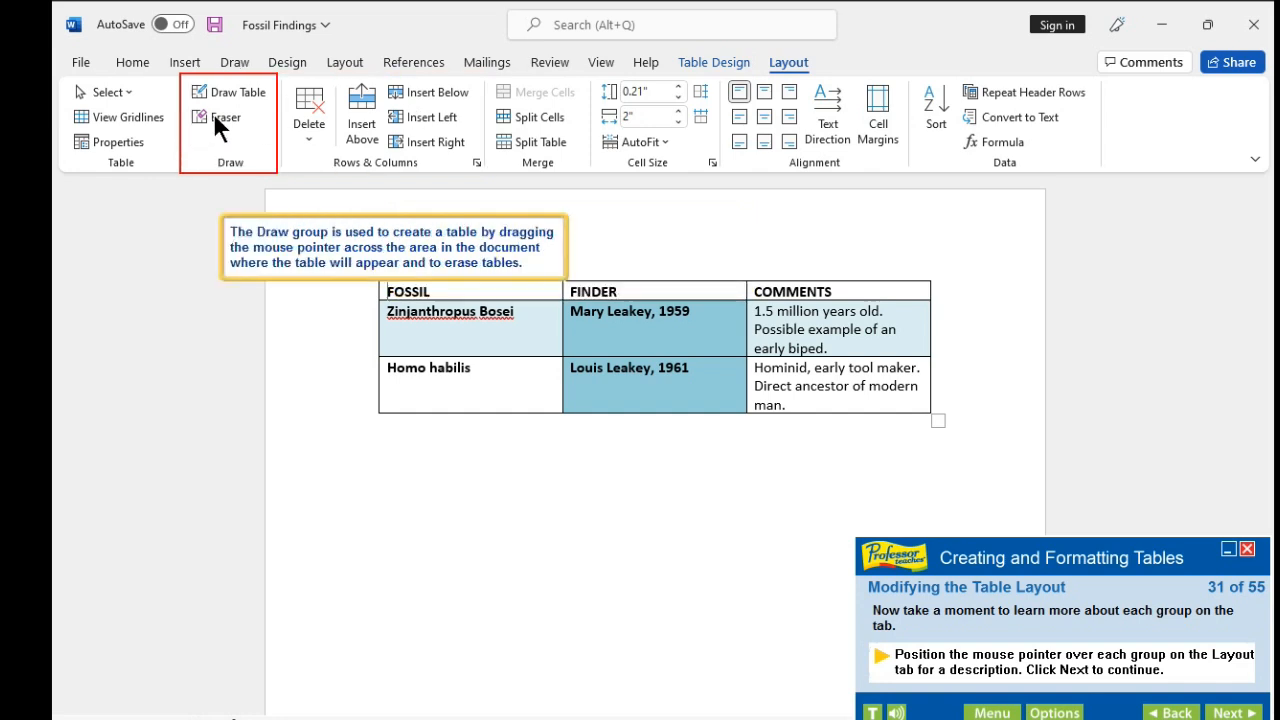
mouse_move(140, 112)
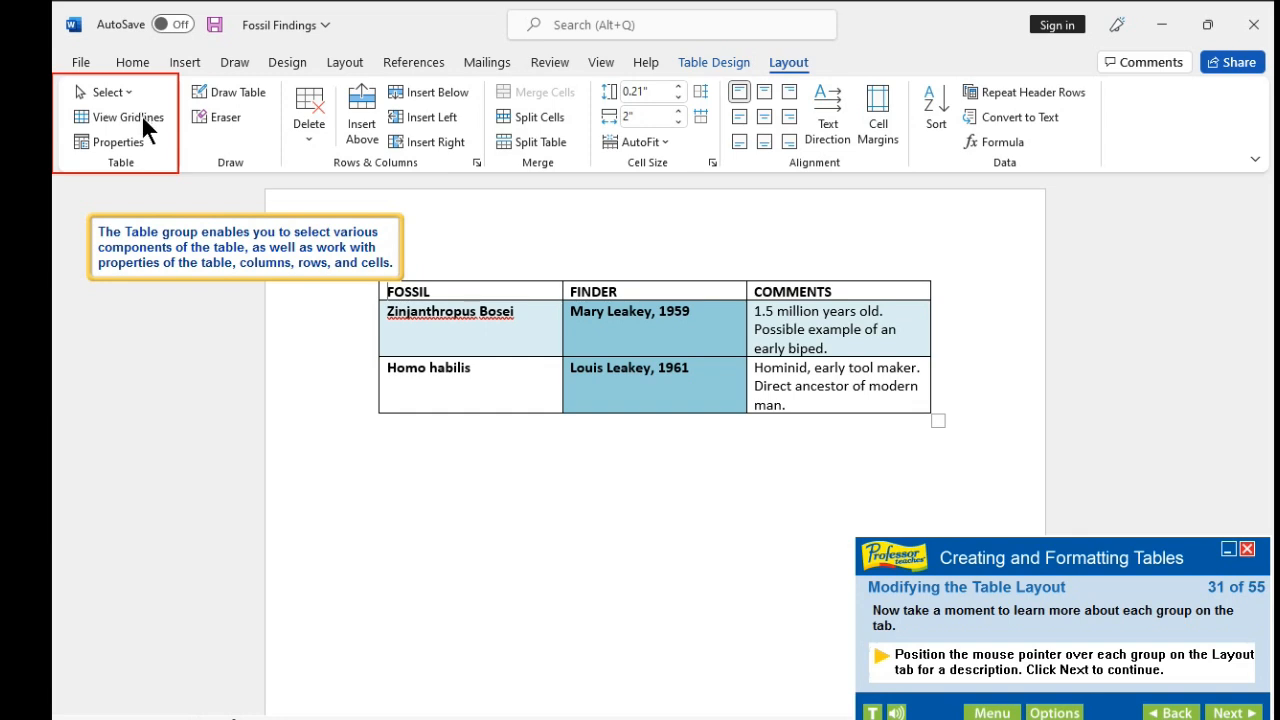
left_click(1230, 712)
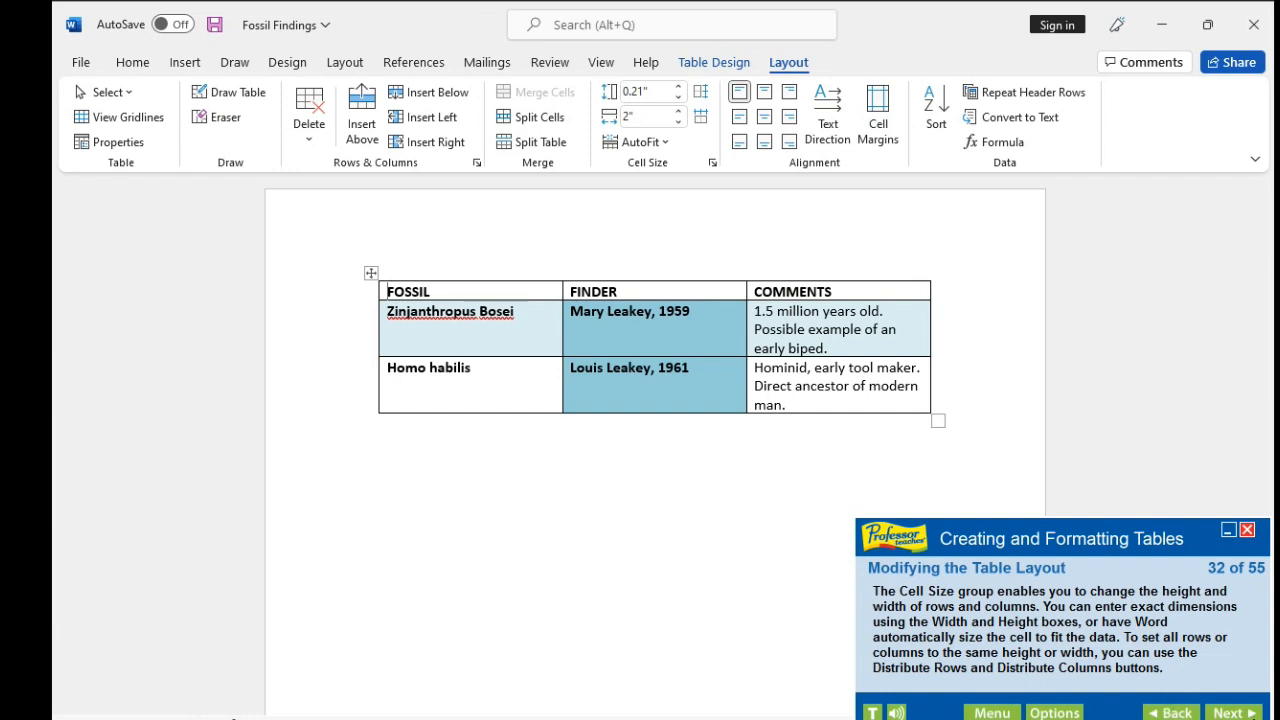
left_click(1250, 713)
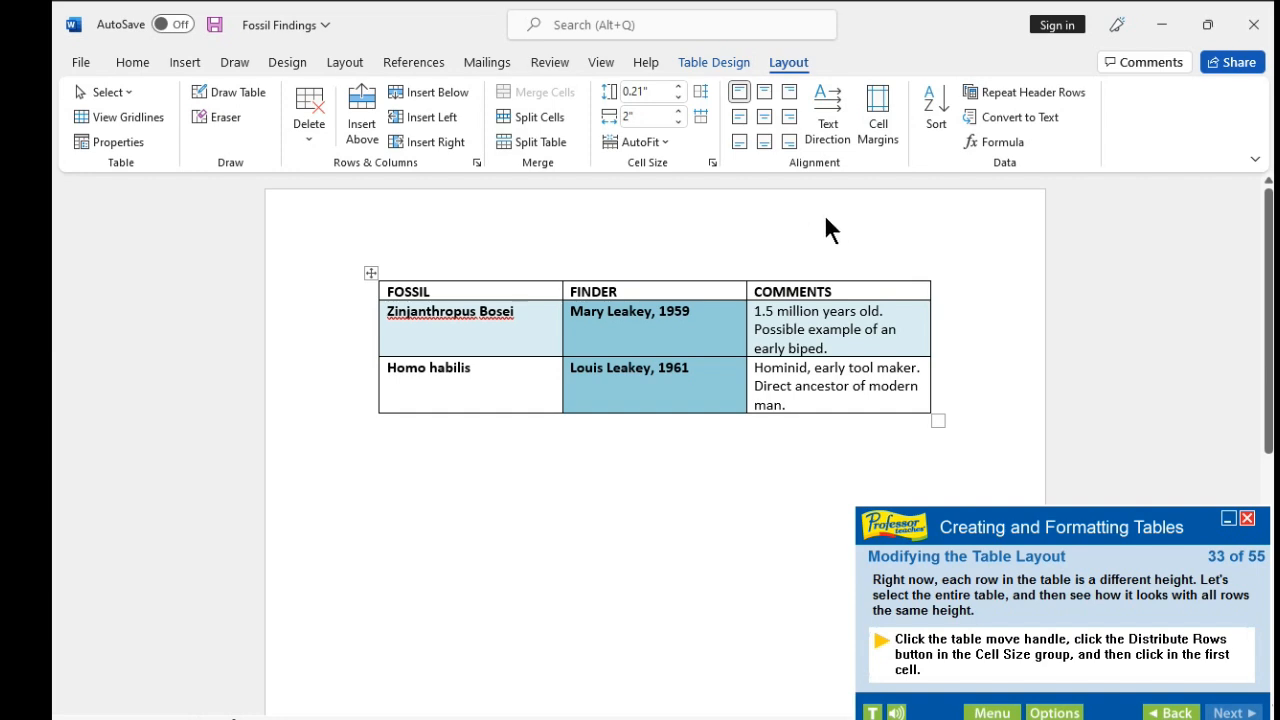
Distribute all rows of the fossil table to equal height and place the insertion point in front of FOSSIL.
left_click(371, 273)
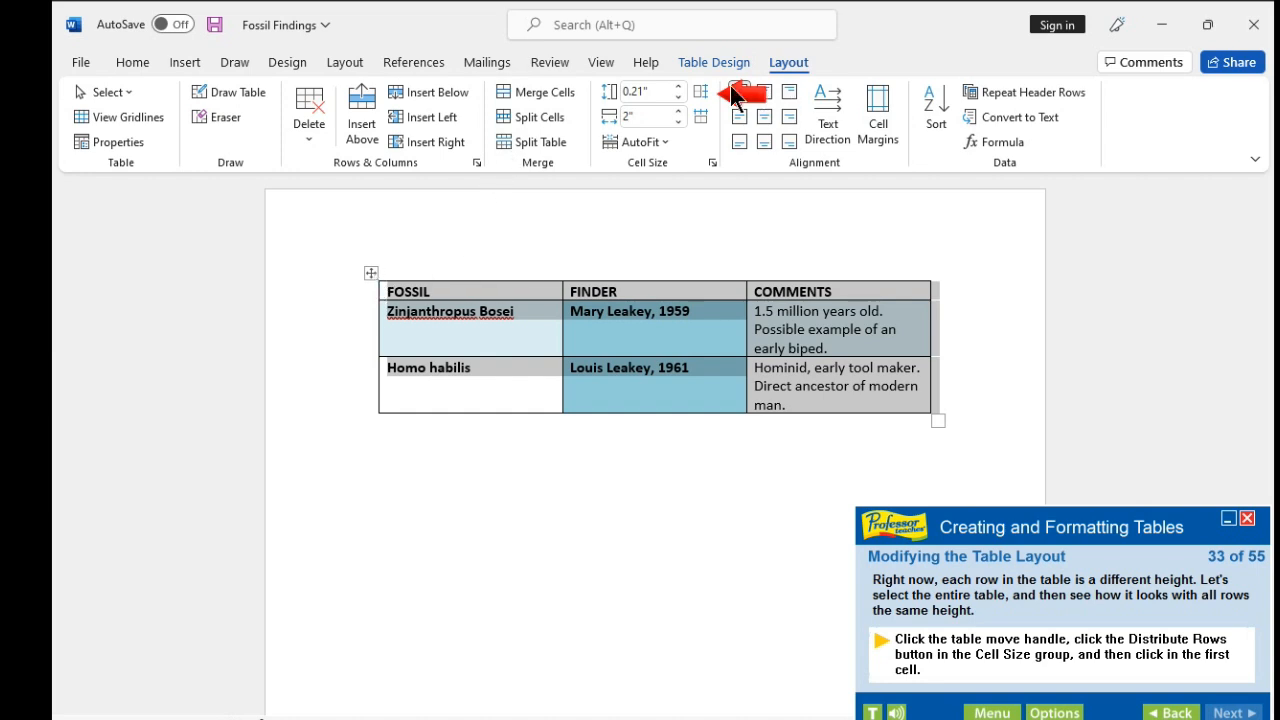
left_click(703, 91)
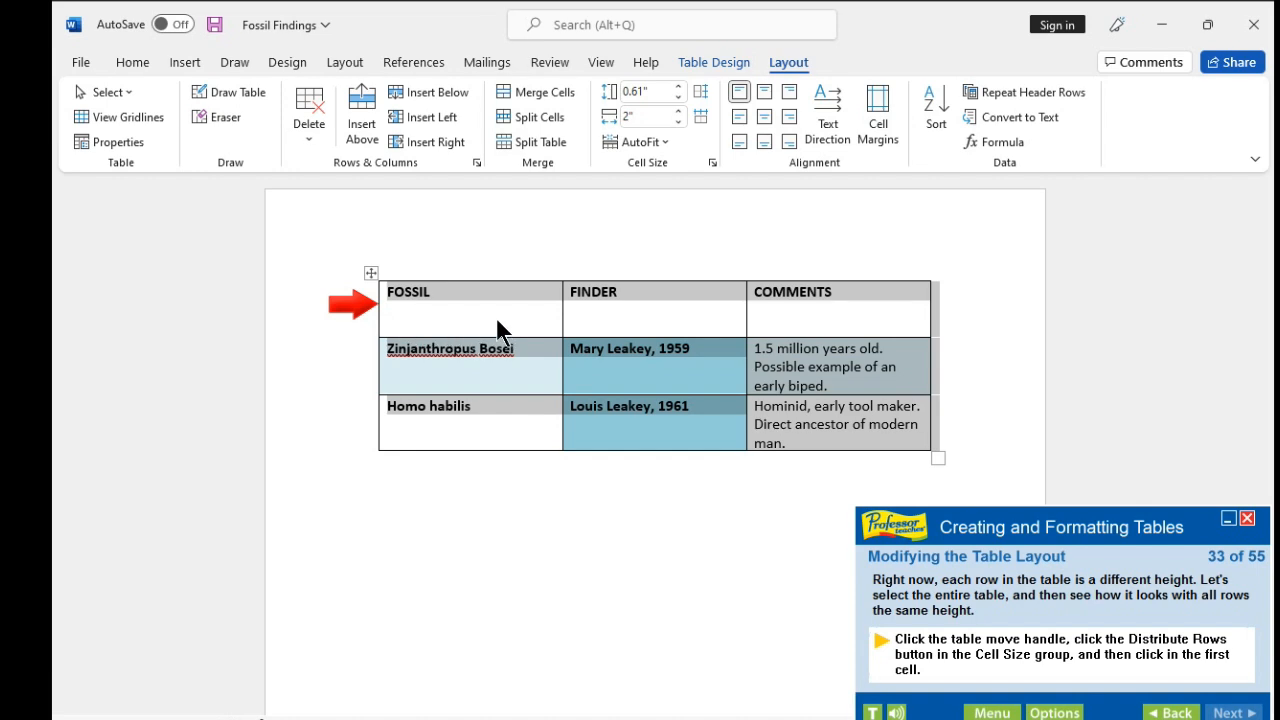
left_click(375, 266)
left_click(441, 608)
left_click(383, 285)
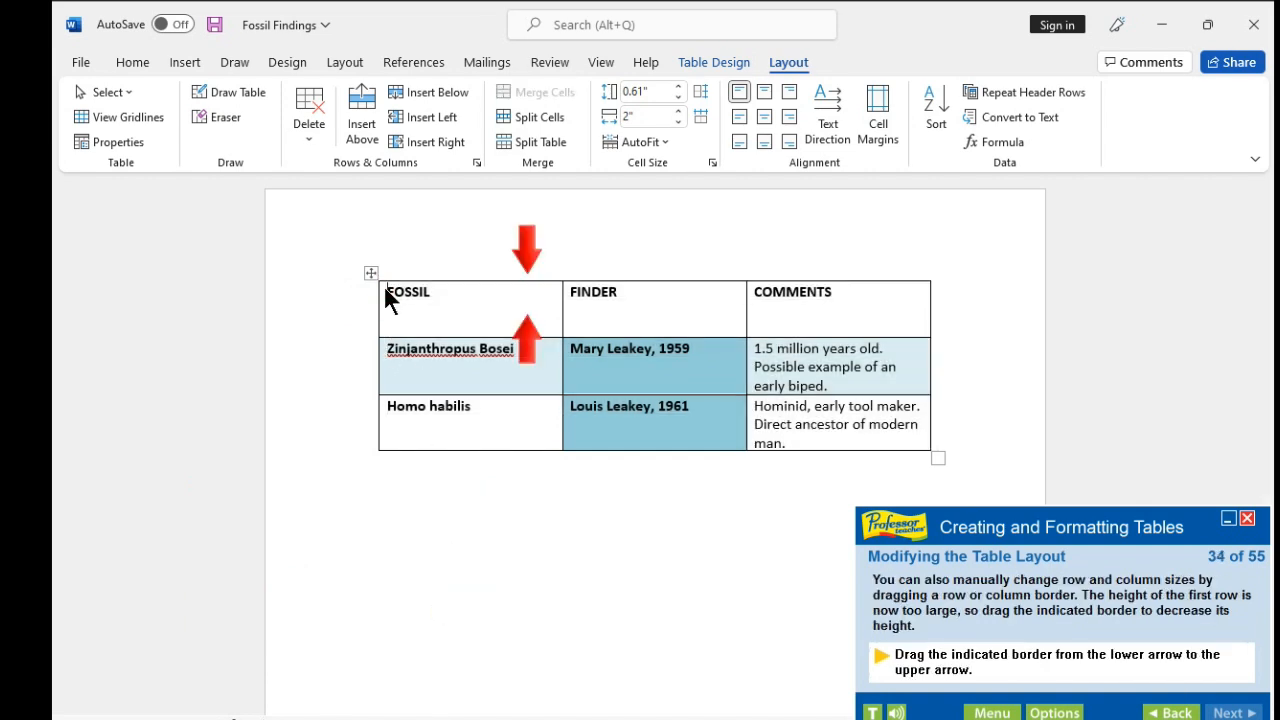
Reduce the height of the table's first row to about 0.31" by moving its lower border up.
left_click(508, 328)
left_click(517, 570)
left_click_drag(535, 330, 517, 305)
left_click_drag(517, 305, 521, 270)
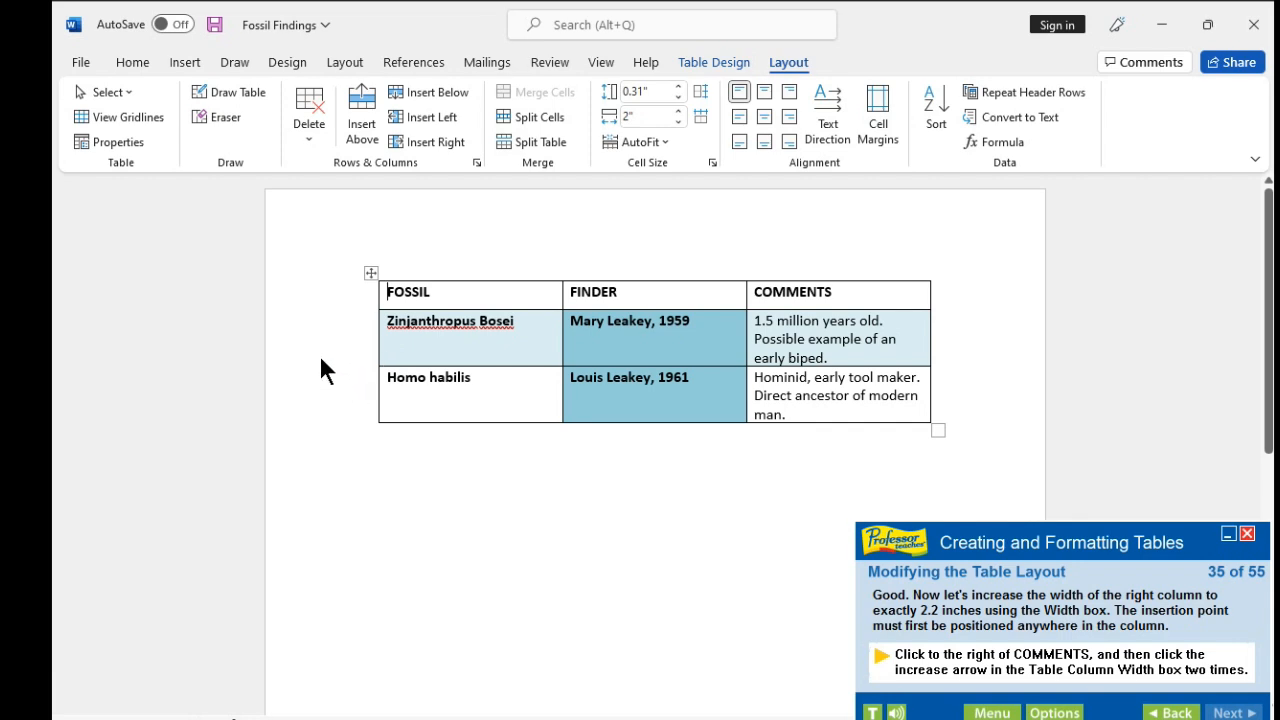
Place the insertion point after COMMENTS in the table and increase that column's width to 2.2".
left_click(755, 291)
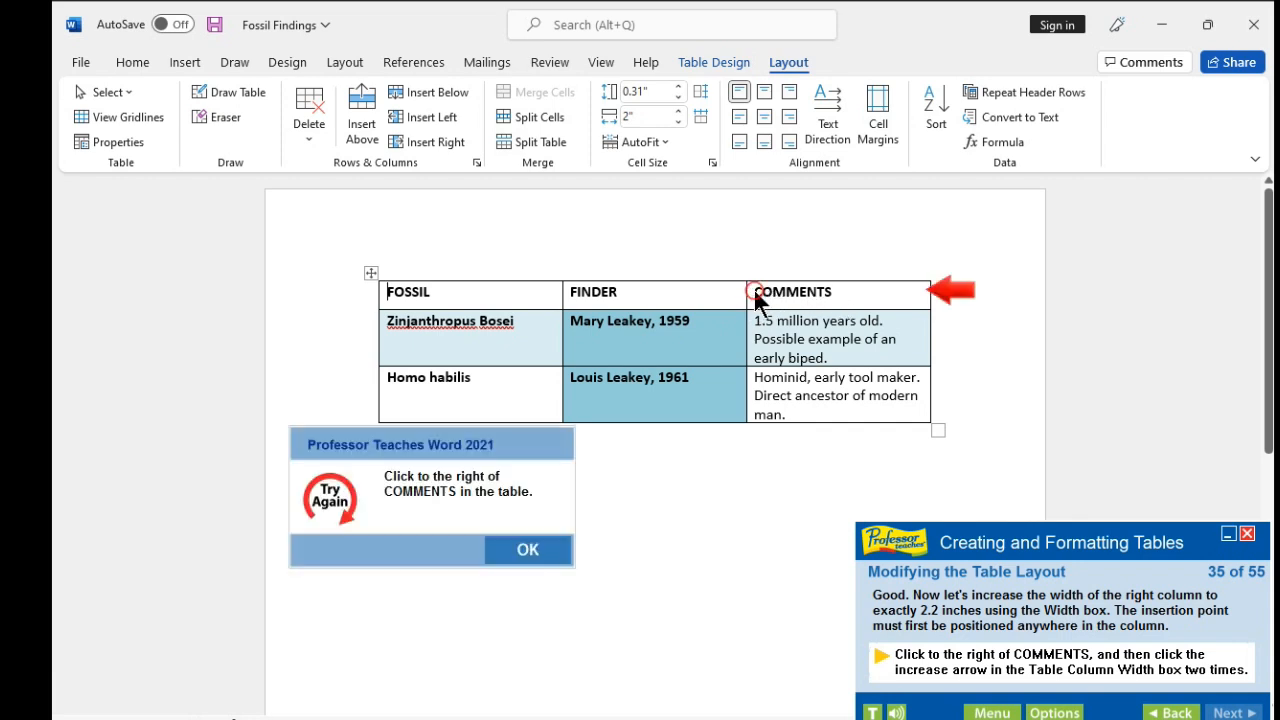
left_click(510, 548)
left_click(835, 289)
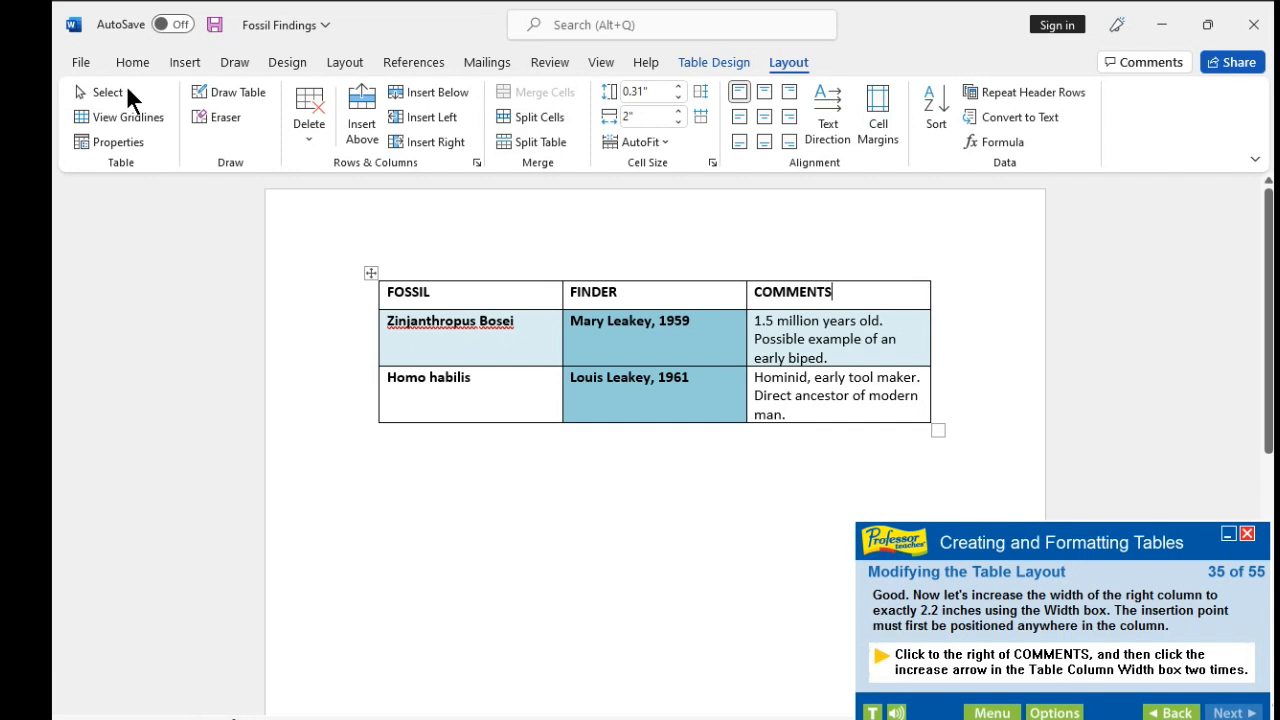
left_click(679, 111)
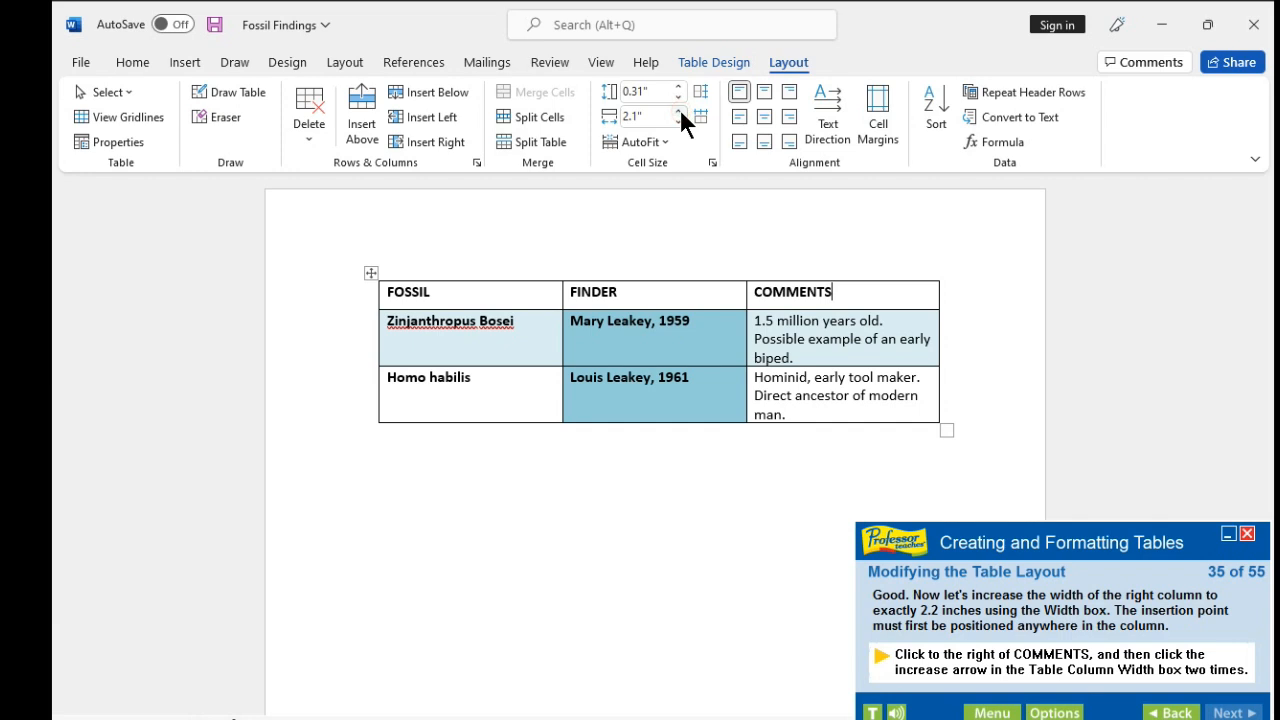
left_click(679, 111)
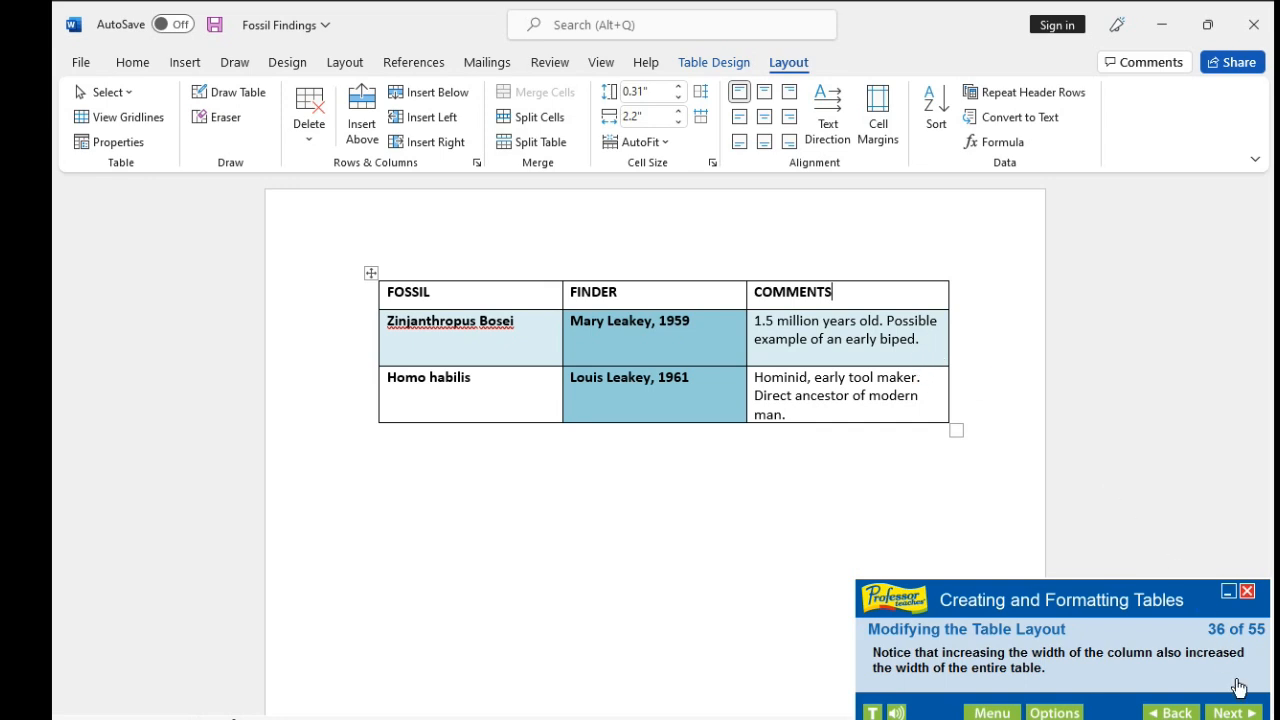
Continue the lesson to the alignment topic, select the table's heading row and apply Align Center to its cells.
left_click(1247, 711)
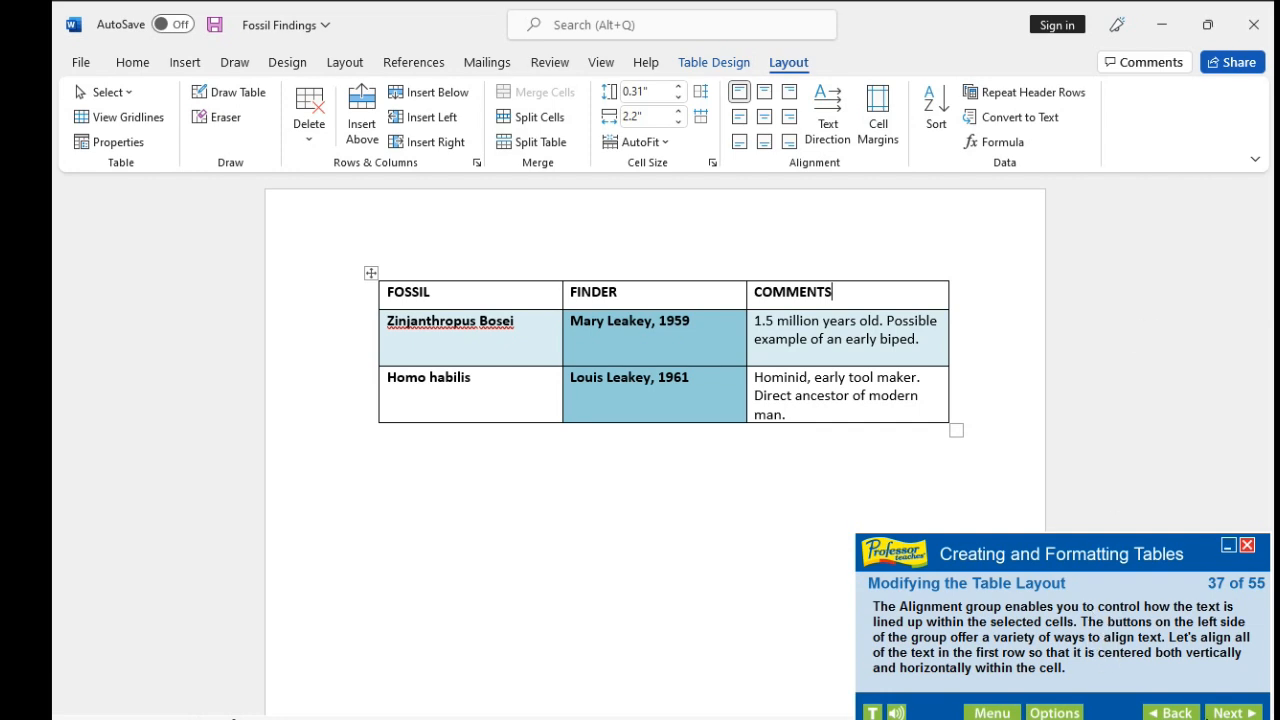
left_click(1230, 712)
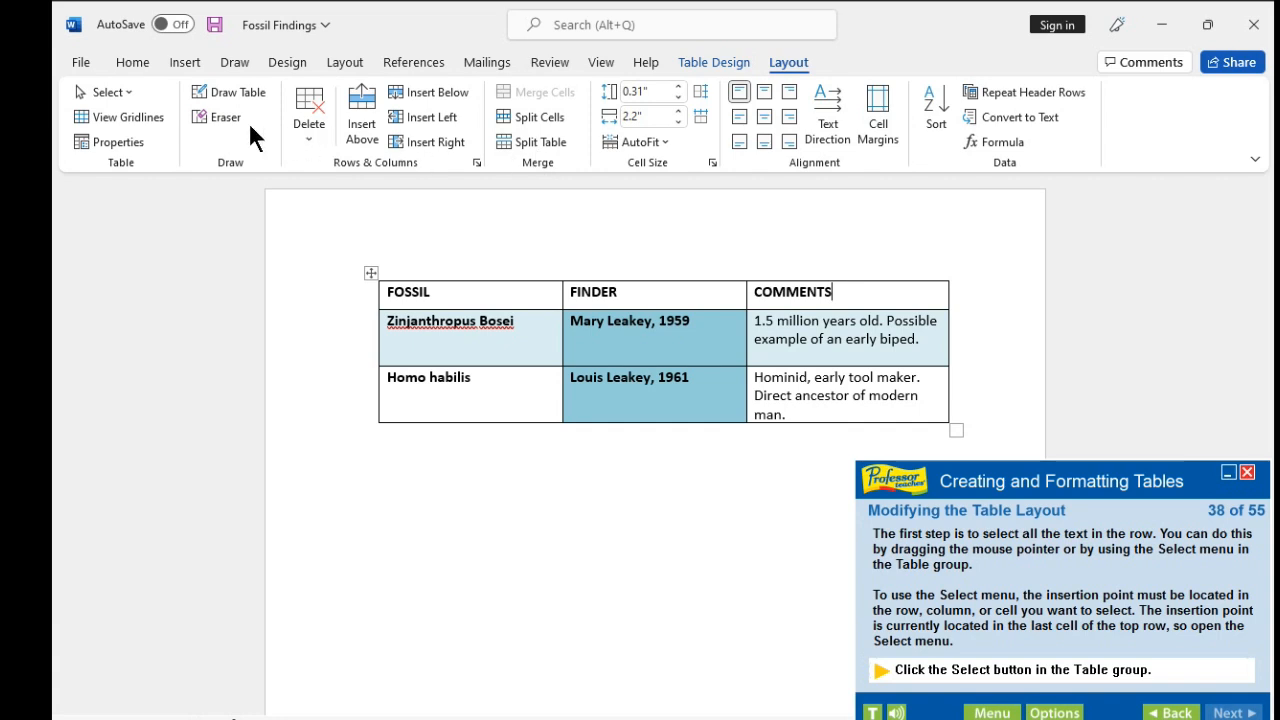
left_click(181, 118)
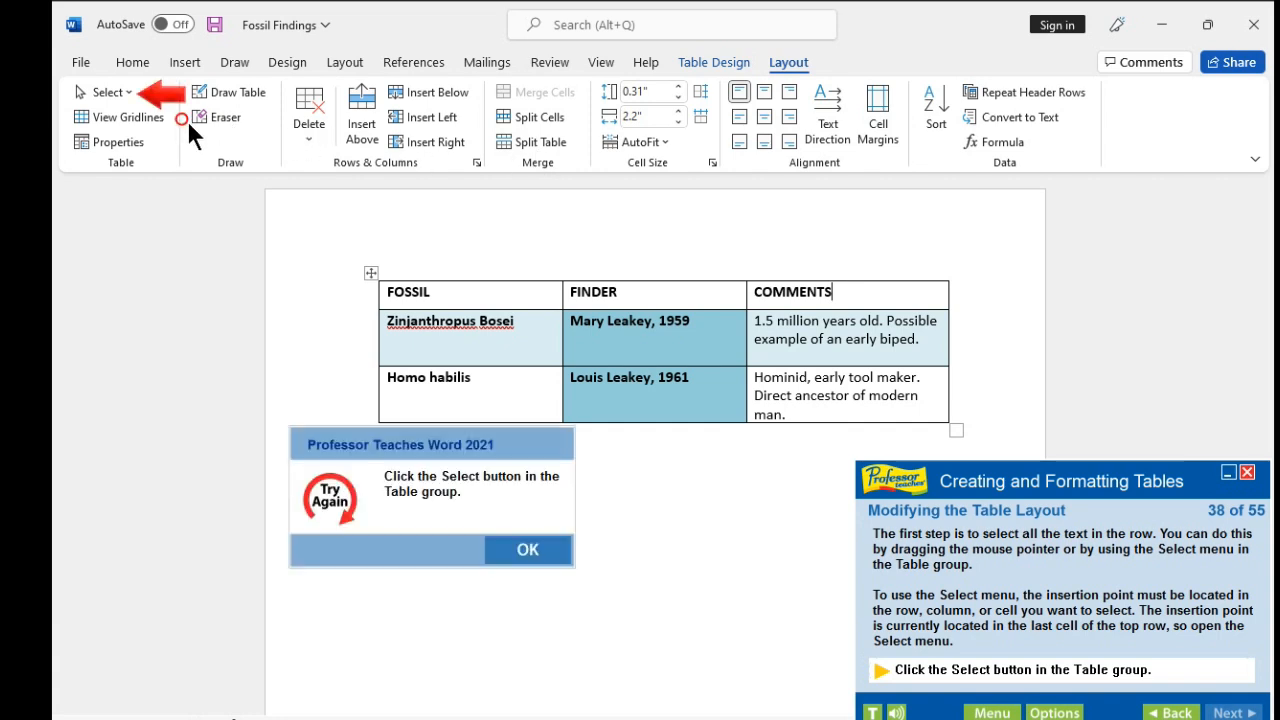
left_click(505, 544)
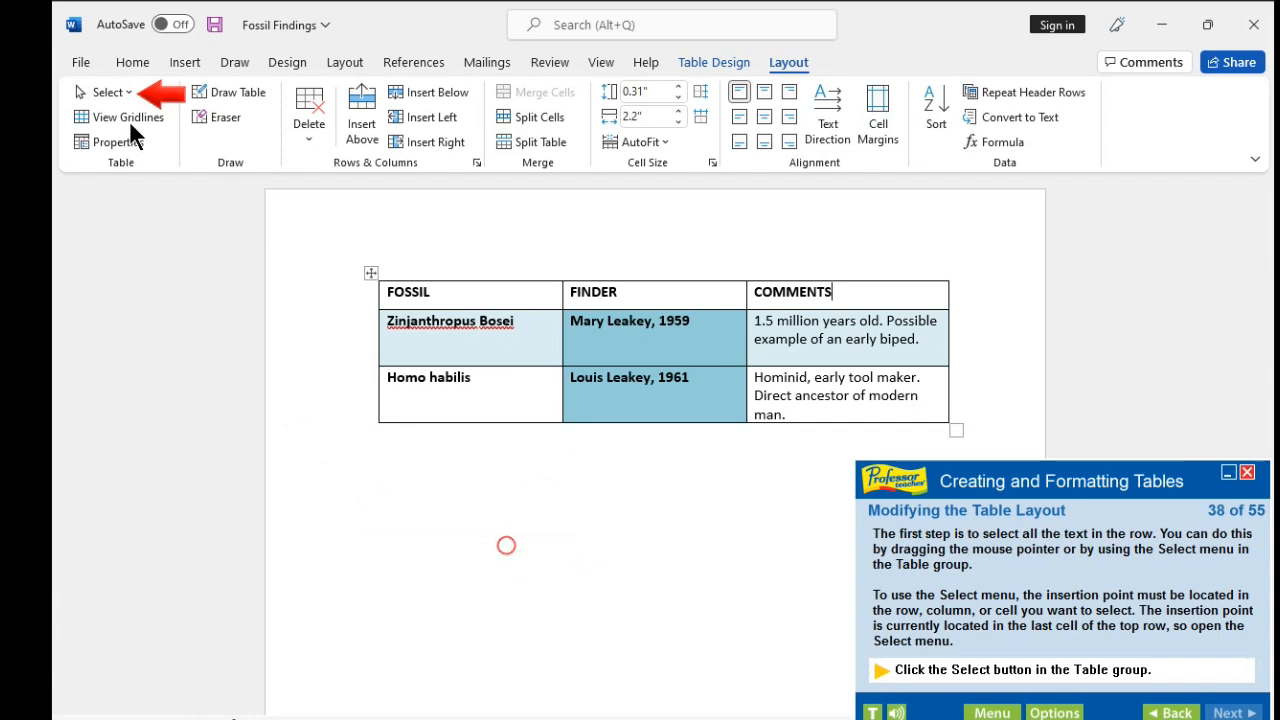
left_click(129, 92)
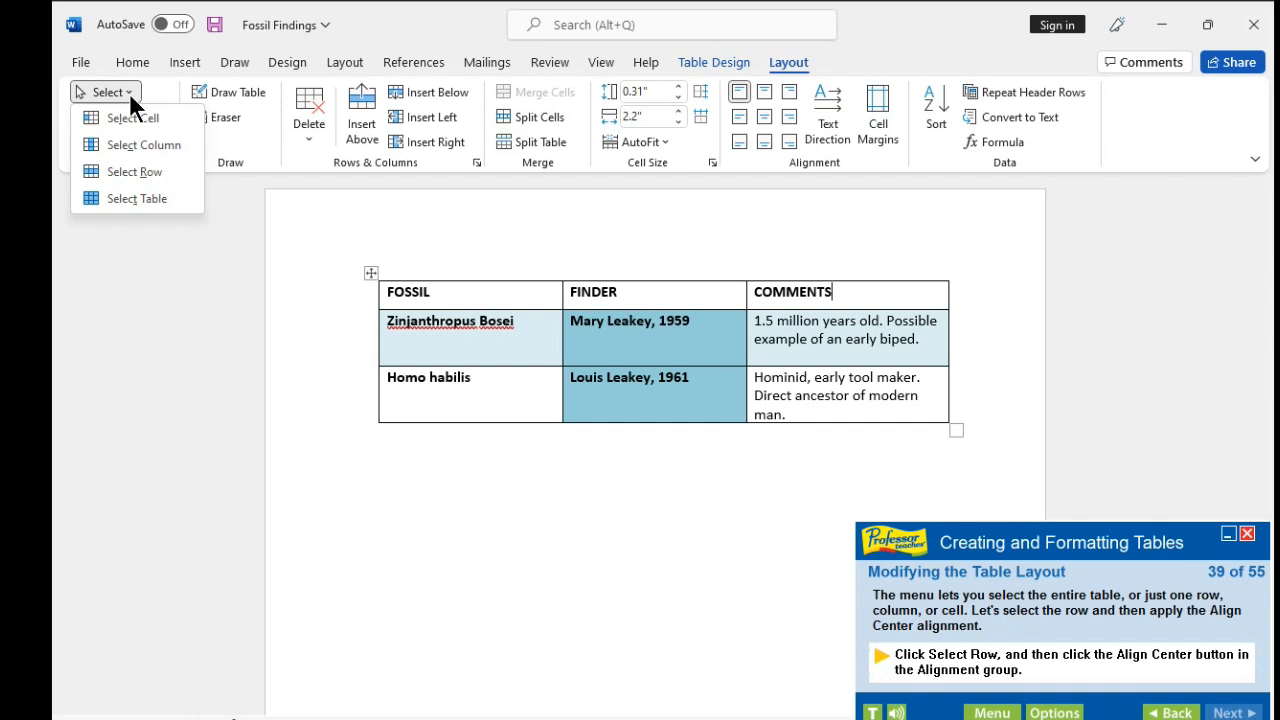
left_click(146, 176)
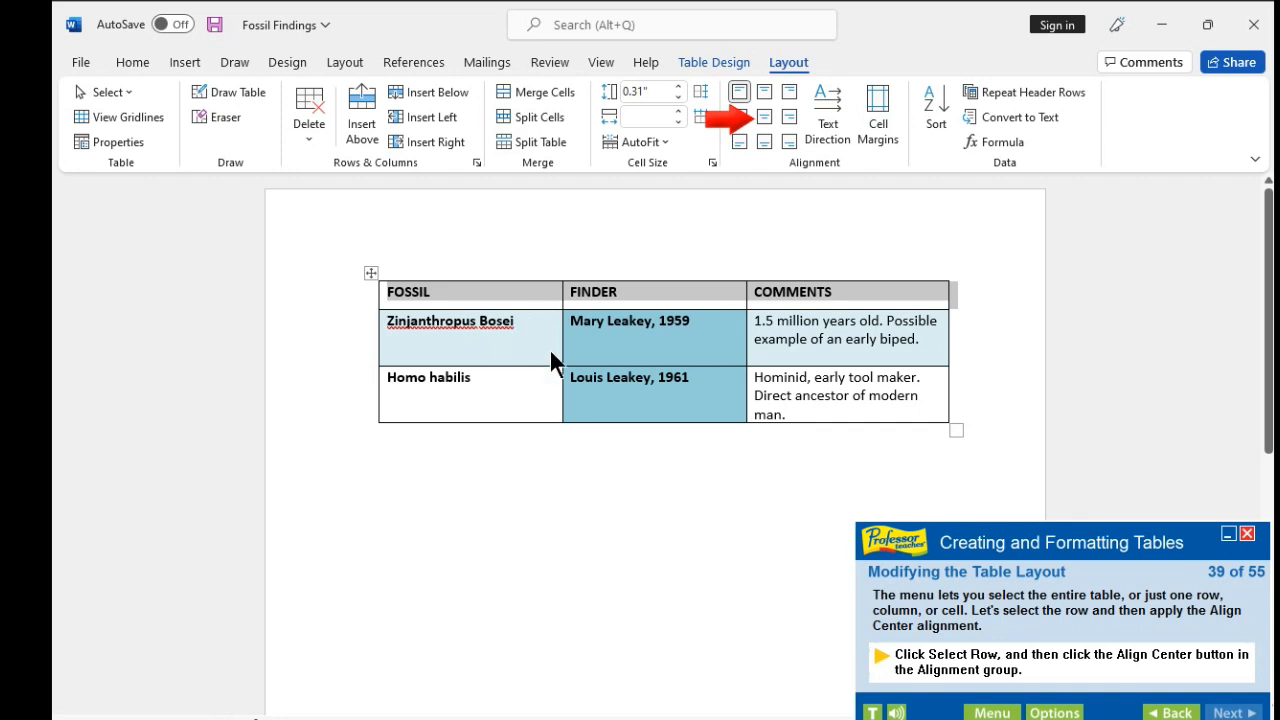
left_click(762, 115)
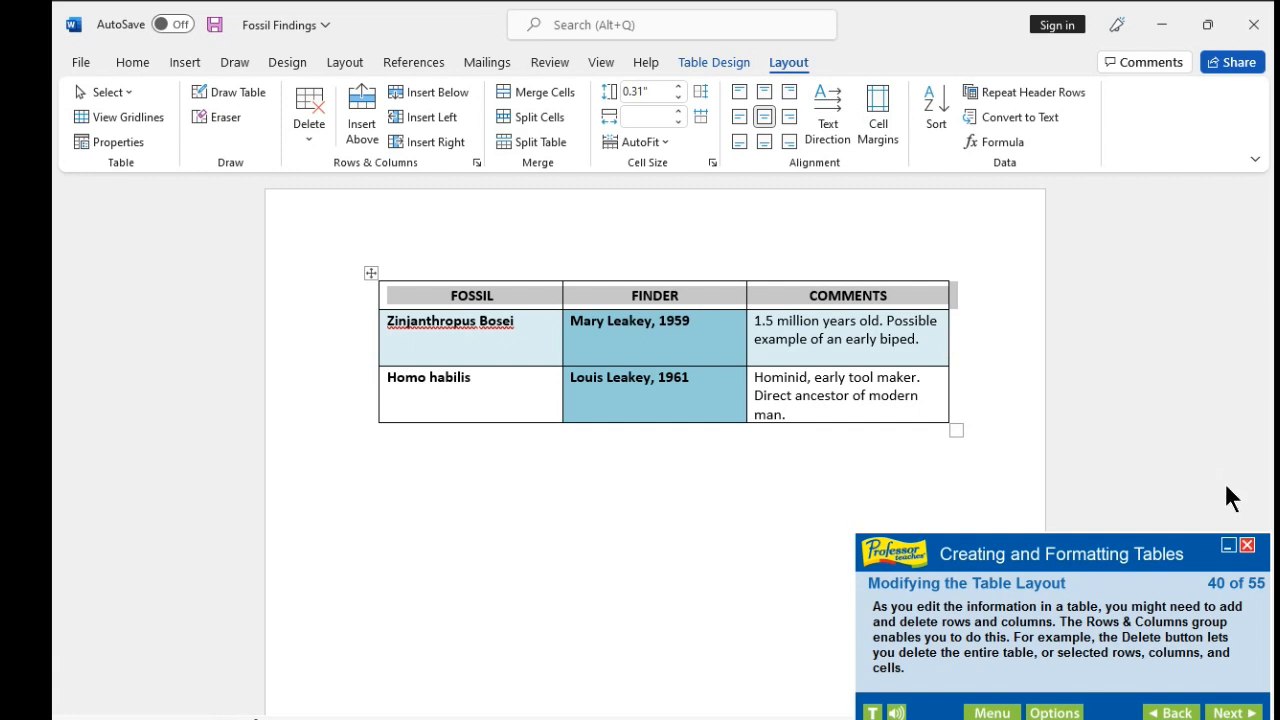
Continue the lesson, insert a column to the left of the FOSSIL column, and delete the inserted column.
left_click(1238, 714)
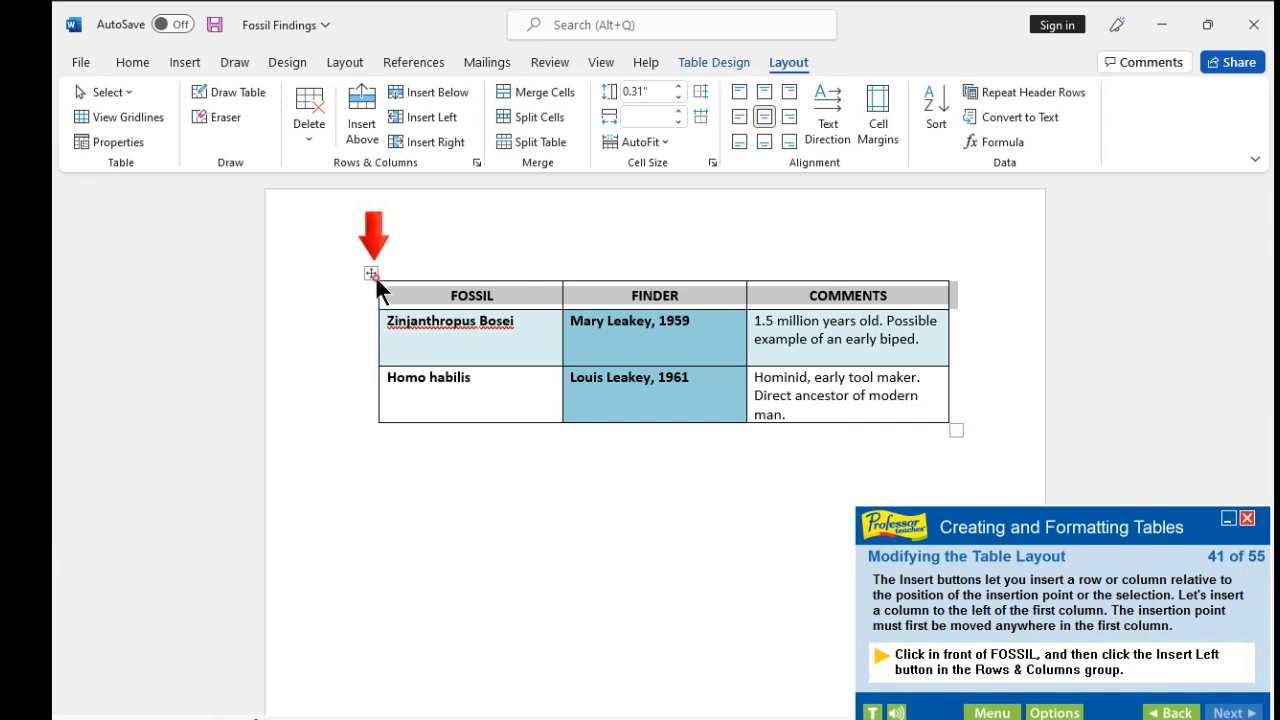
left_click(375, 275)
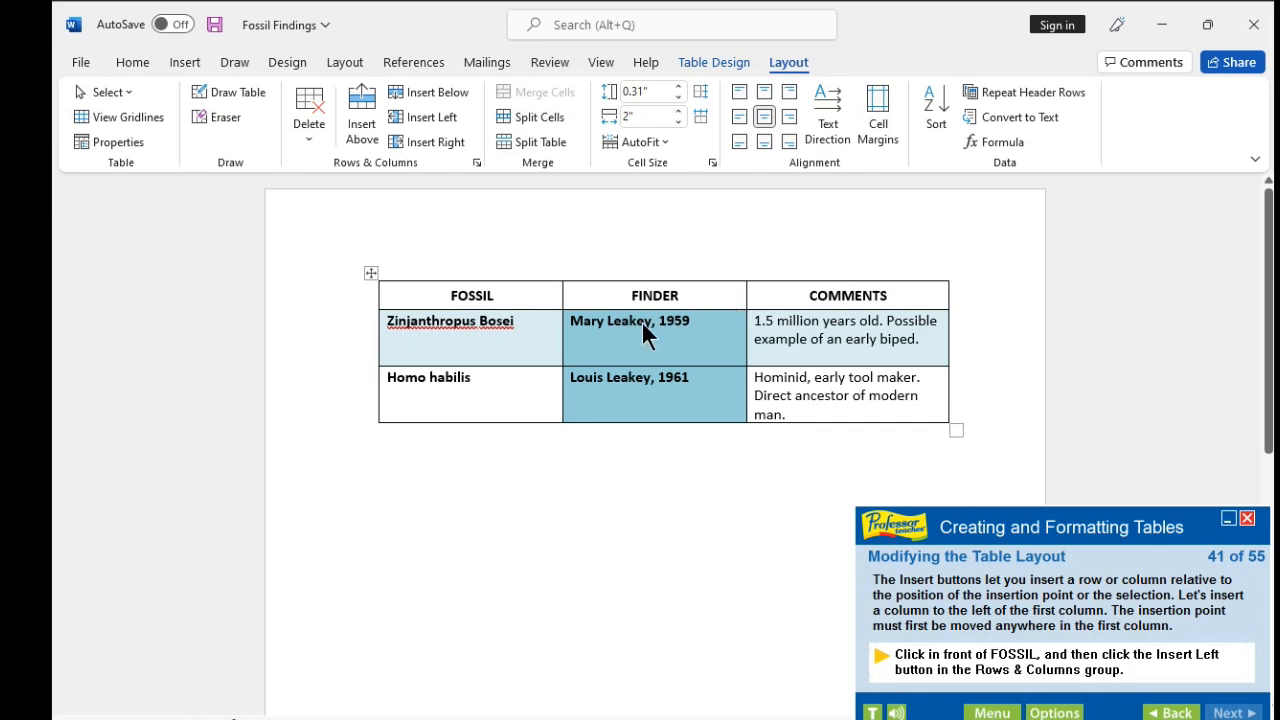
left_click(450, 293)
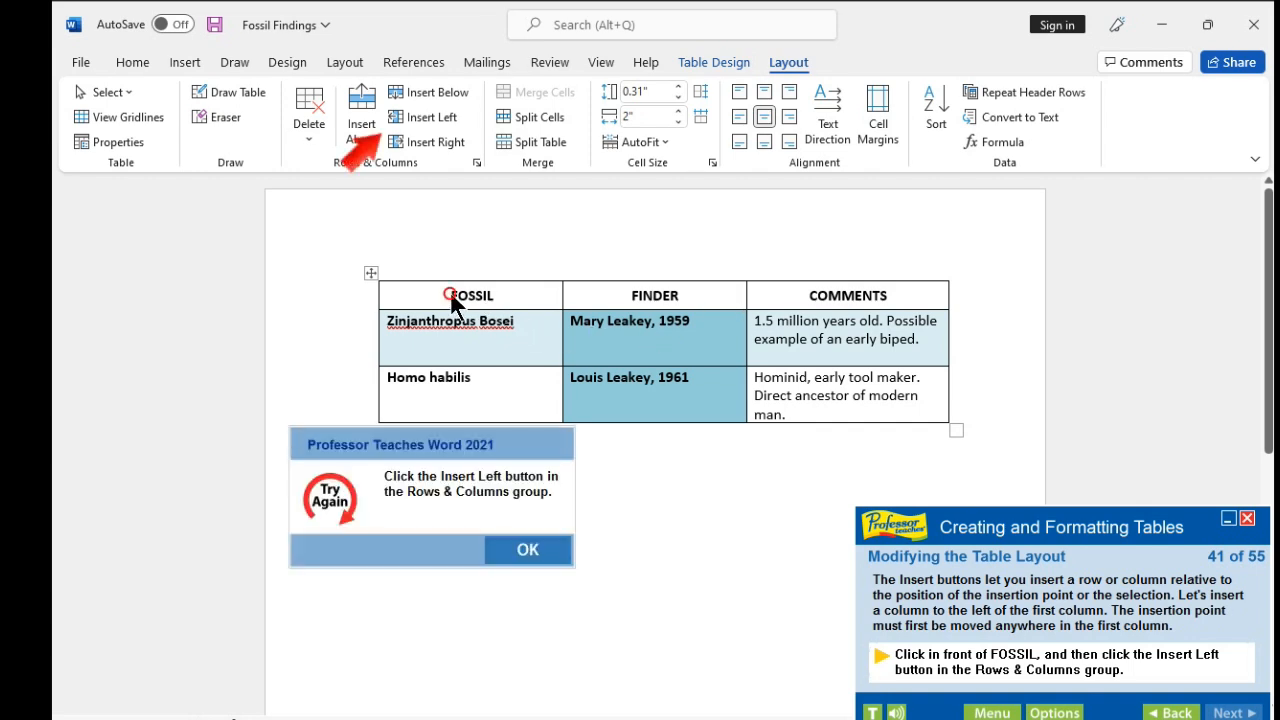
left_click(553, 552)
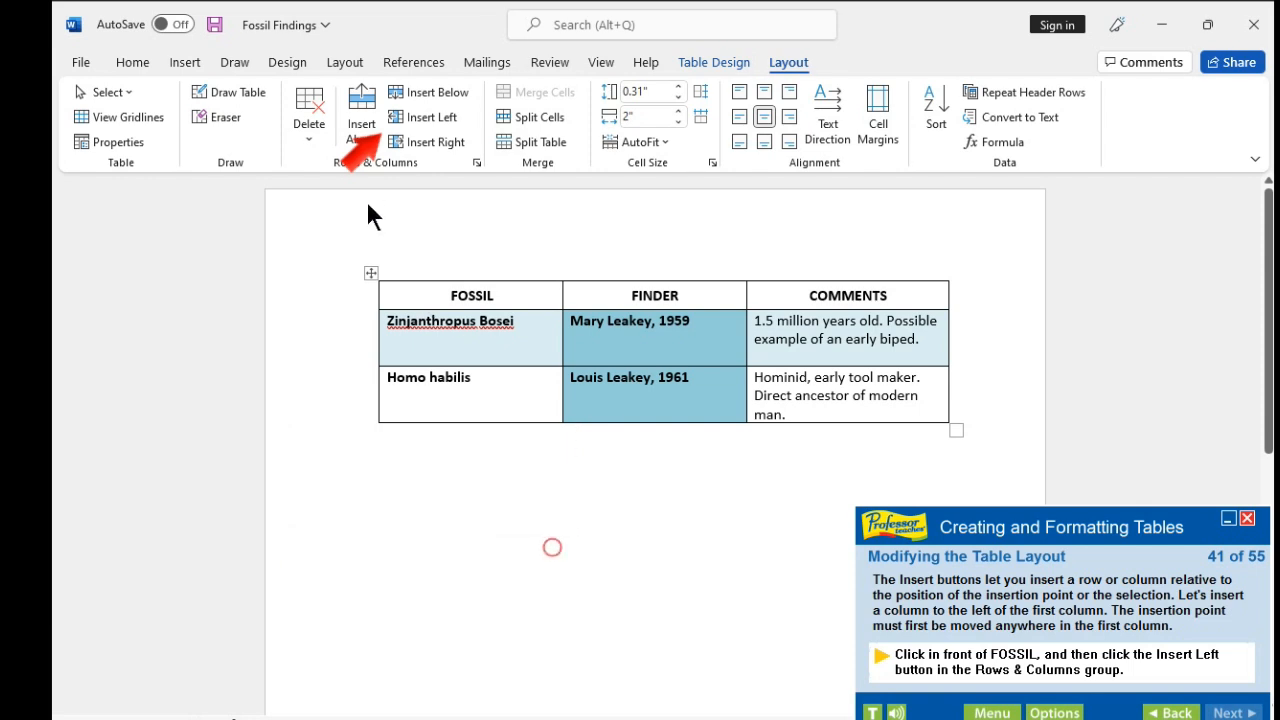
left_click(395, 117)
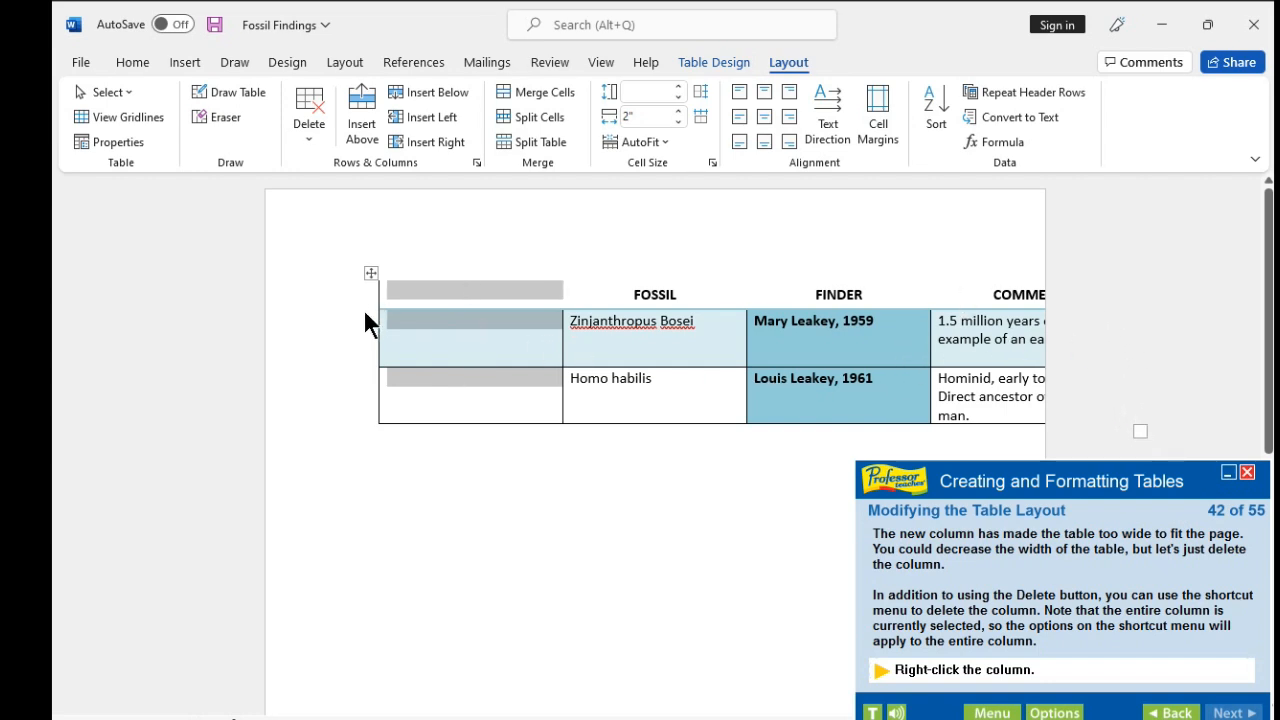
right_click(424, 311)
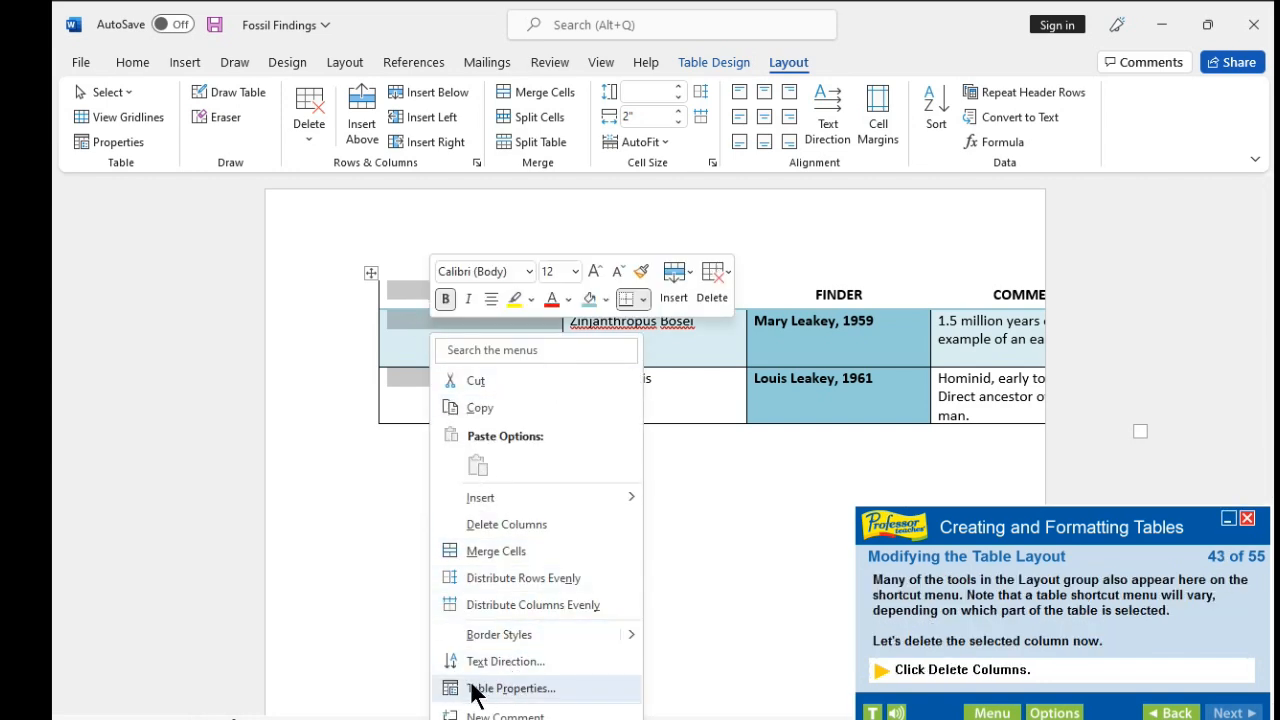
left_click(527, 524)
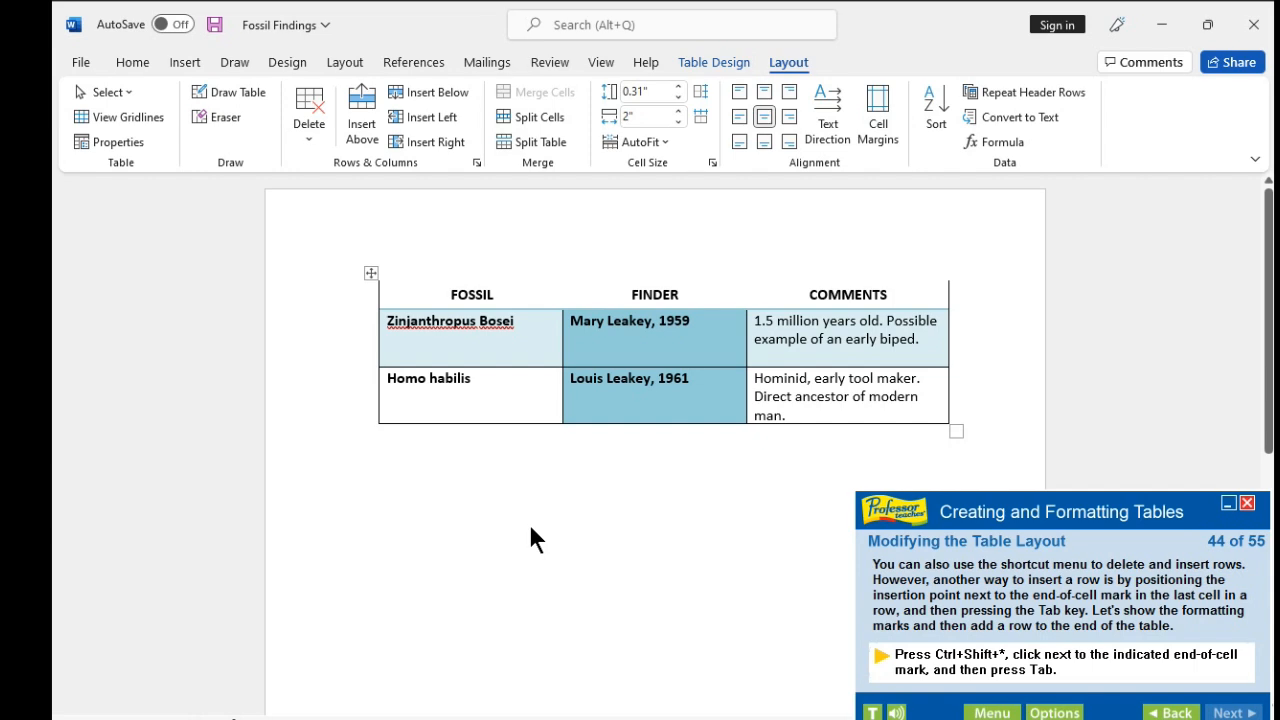
Show the formatting marks and add a new row at the end of the table after the Homo habilis row.
key("ctrl+shift+8")
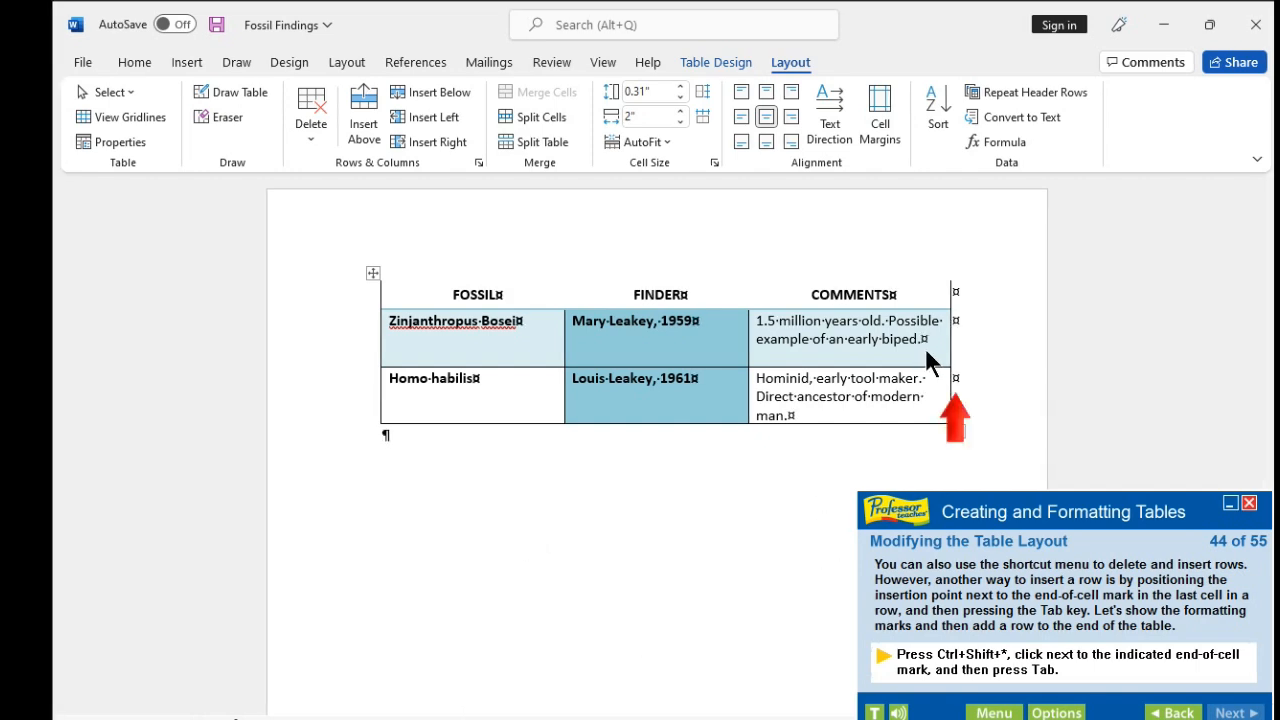
left_click(955, 377)
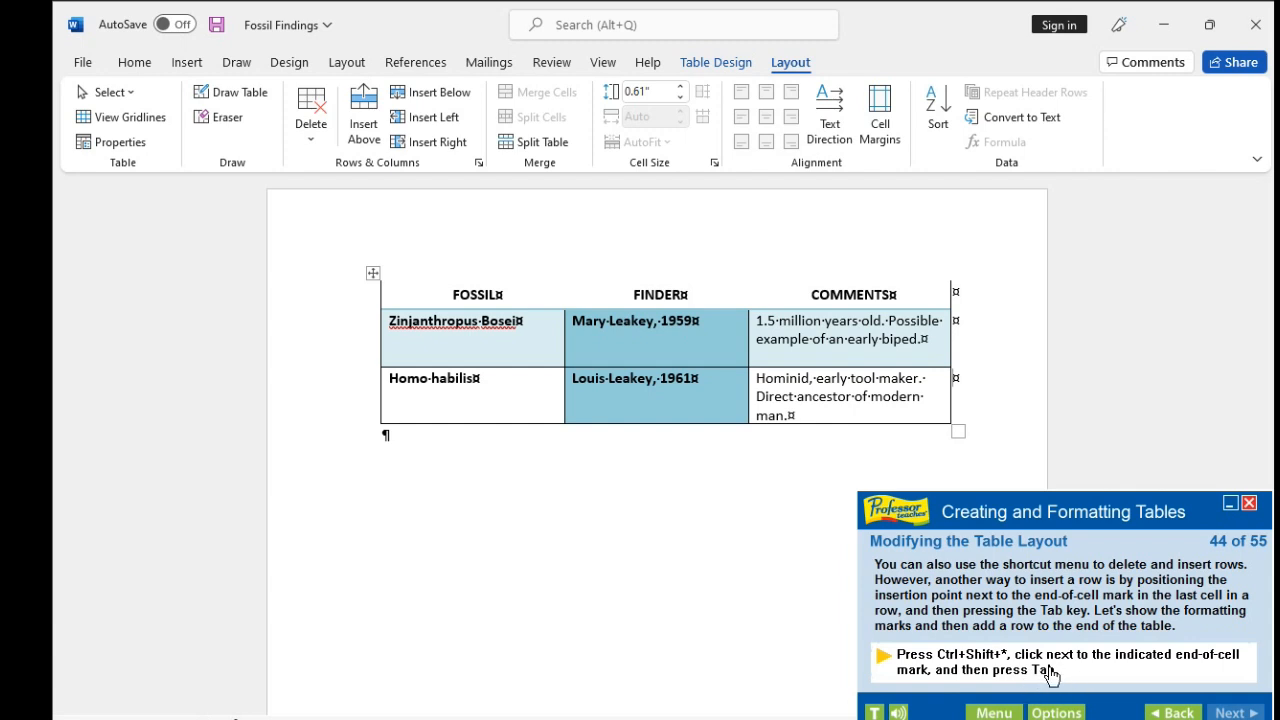
left_click(1042, 713)
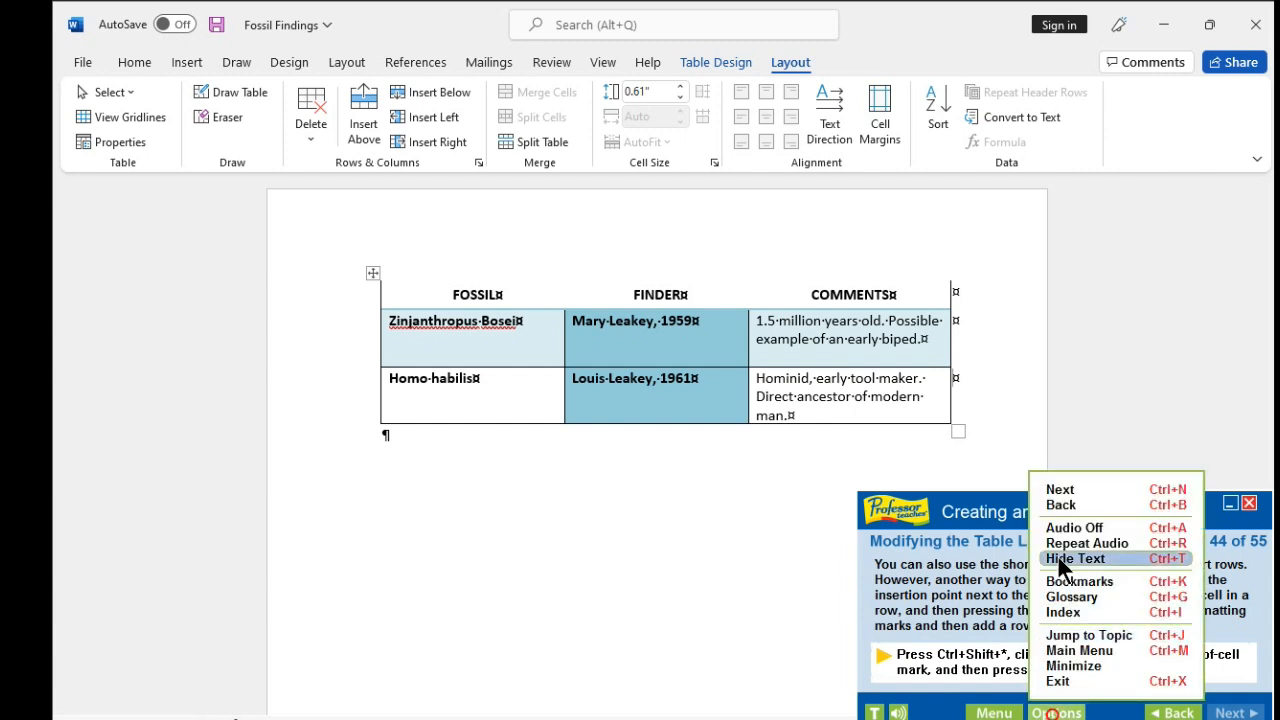
left_click(1058, 493)
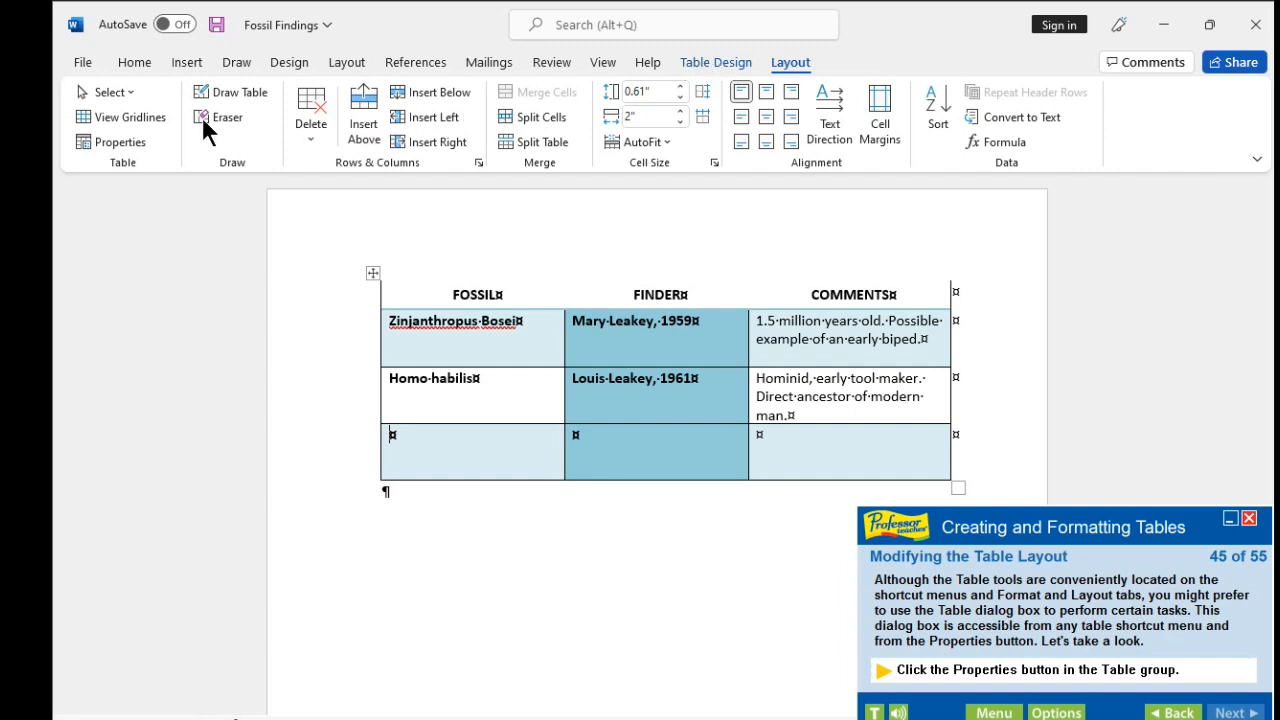
Examine the Row, Column, Cell and Alt Text settings in the Table Properties dialog and close it without changes.
left_click(440, 118)
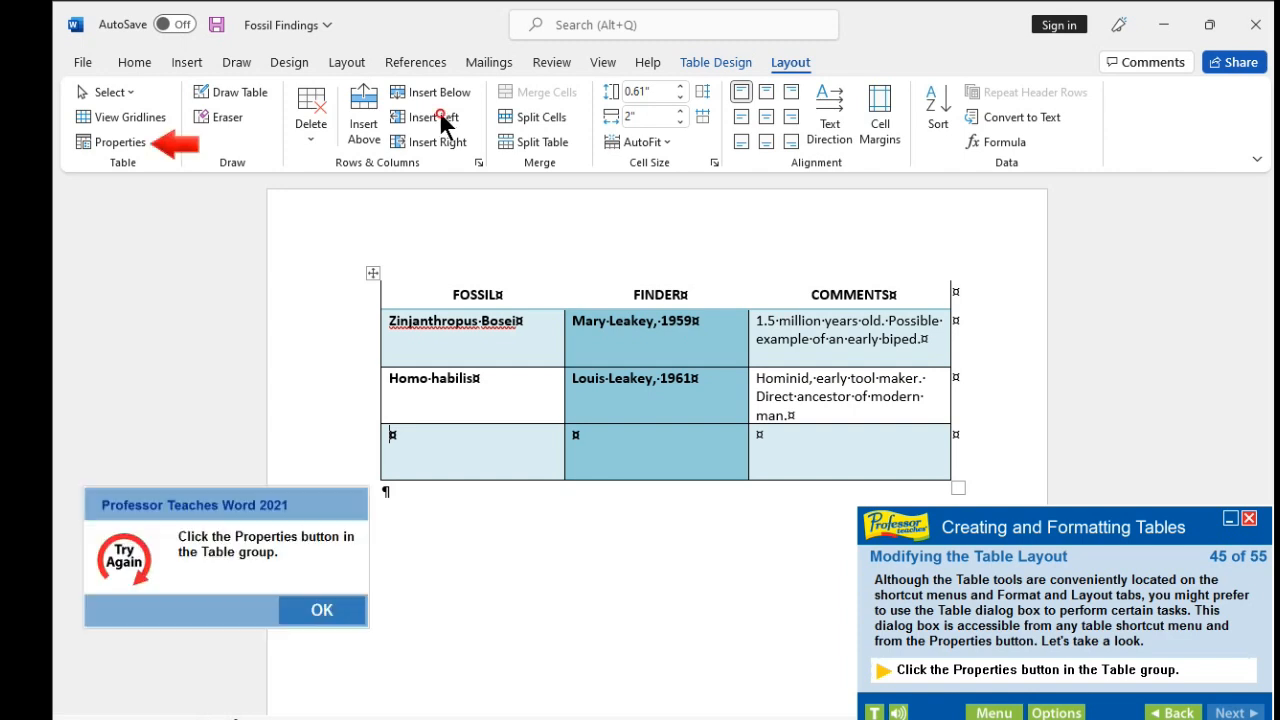
left_click(300, 610)
left_click(120, 143)
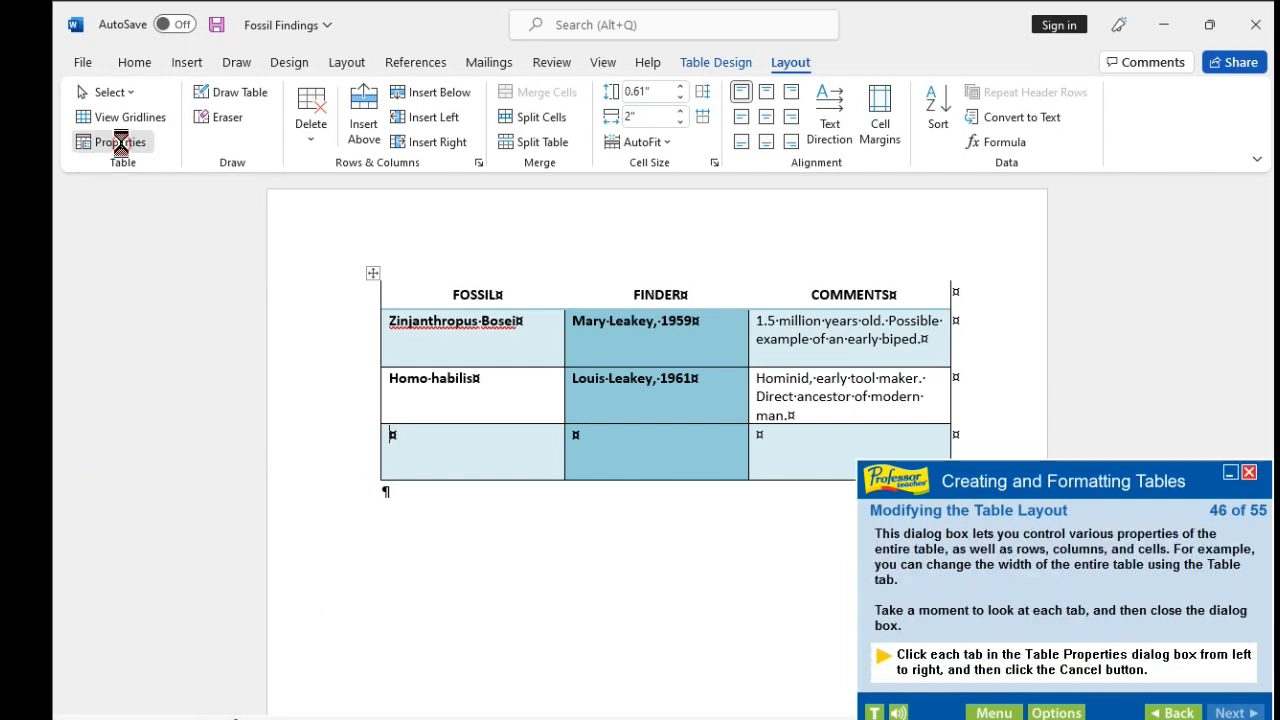
left_click(110, 170)
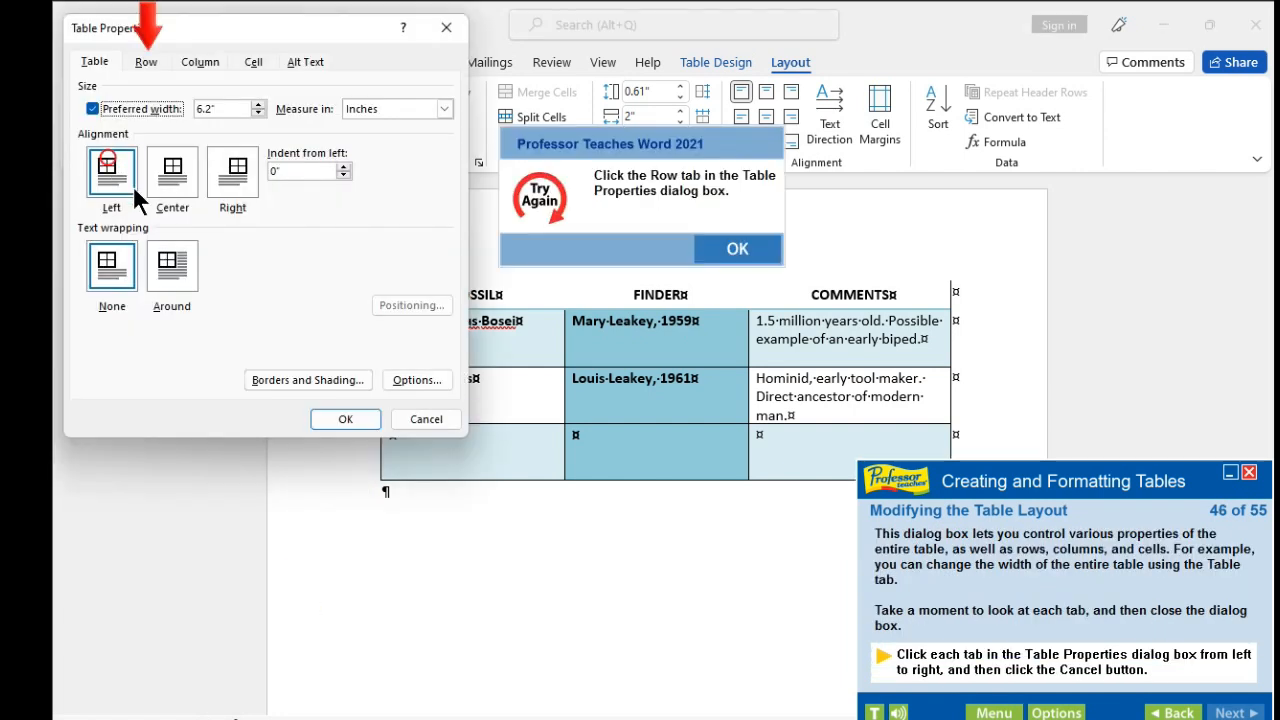
left_click(737, 250)
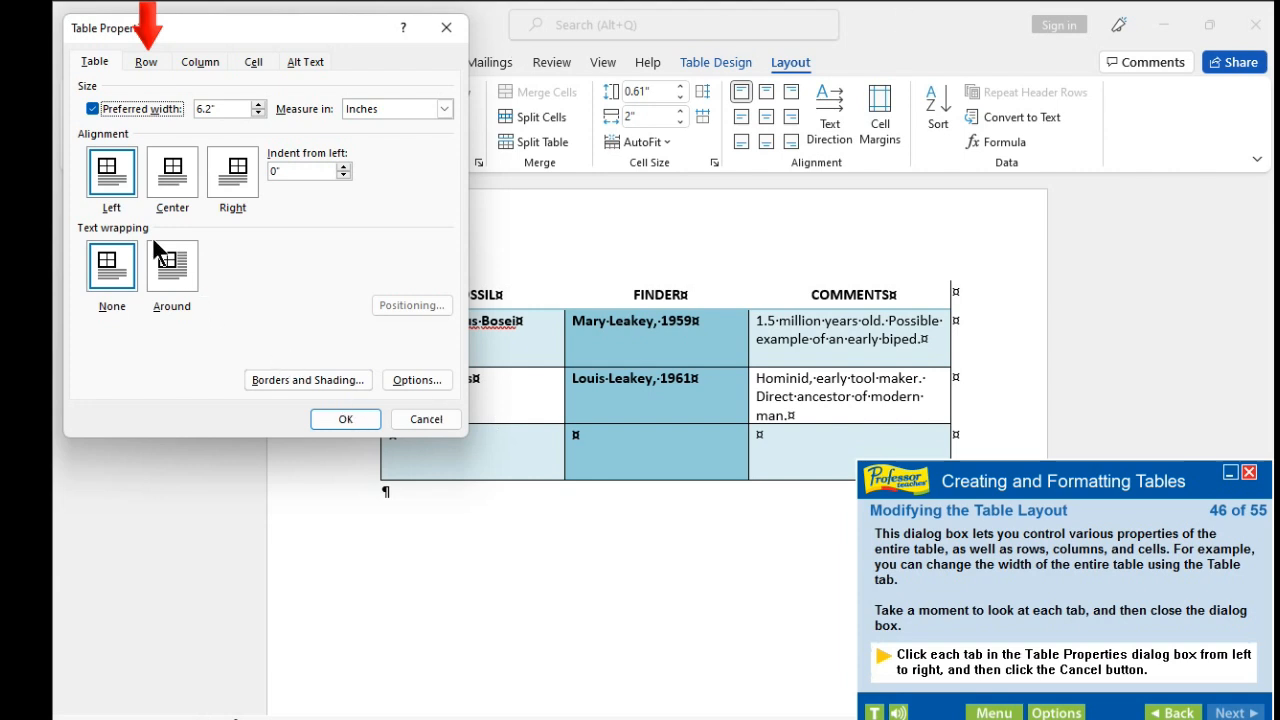
left_click(141, 66)
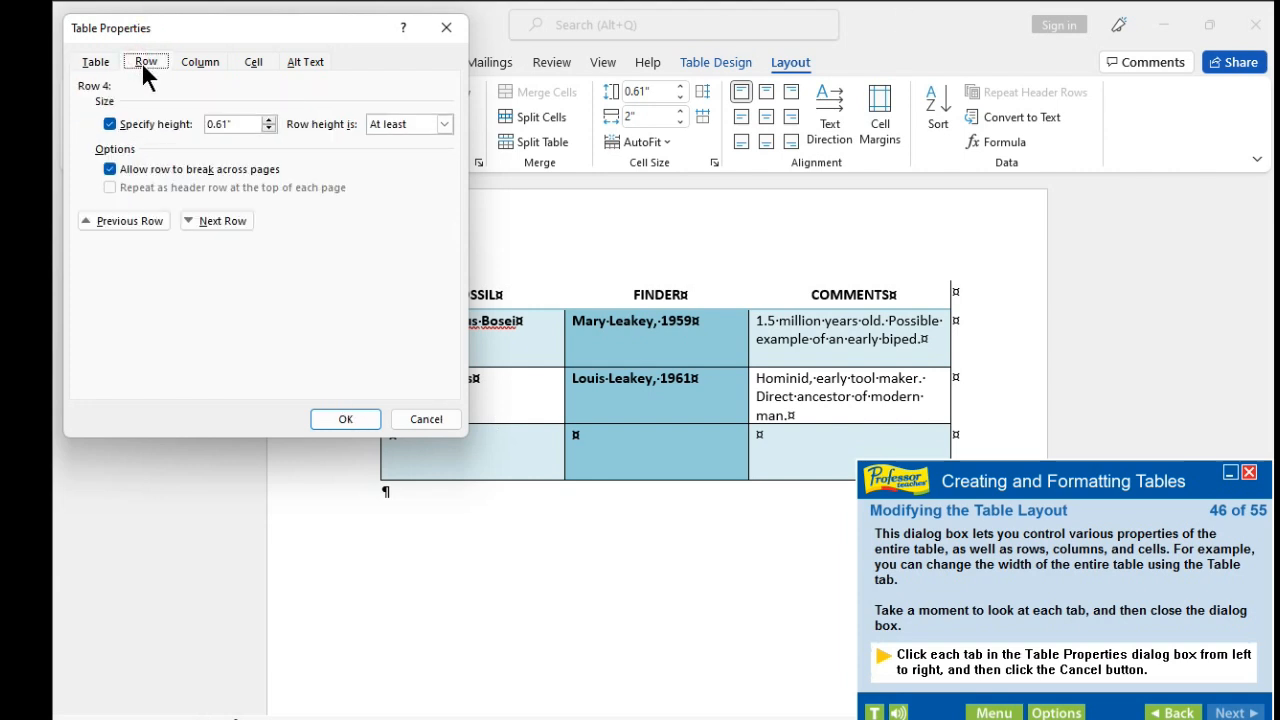
left_click(196, 64)
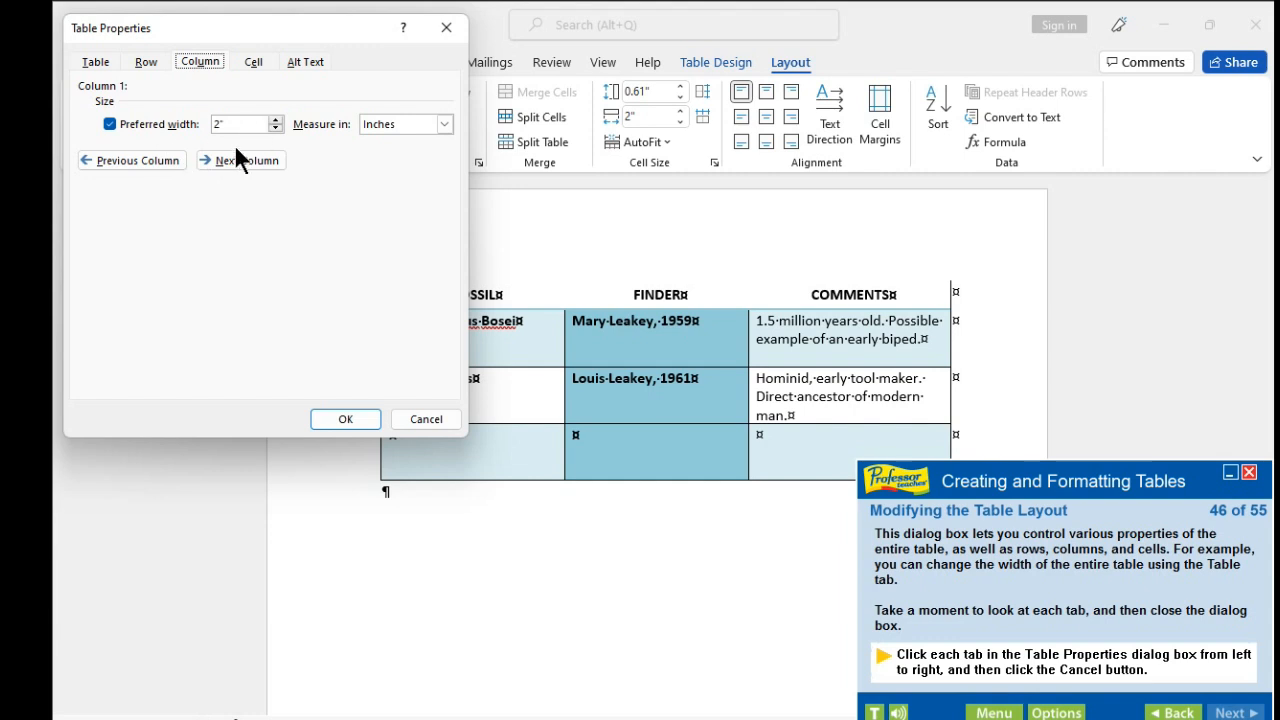
left_click(253, 63)
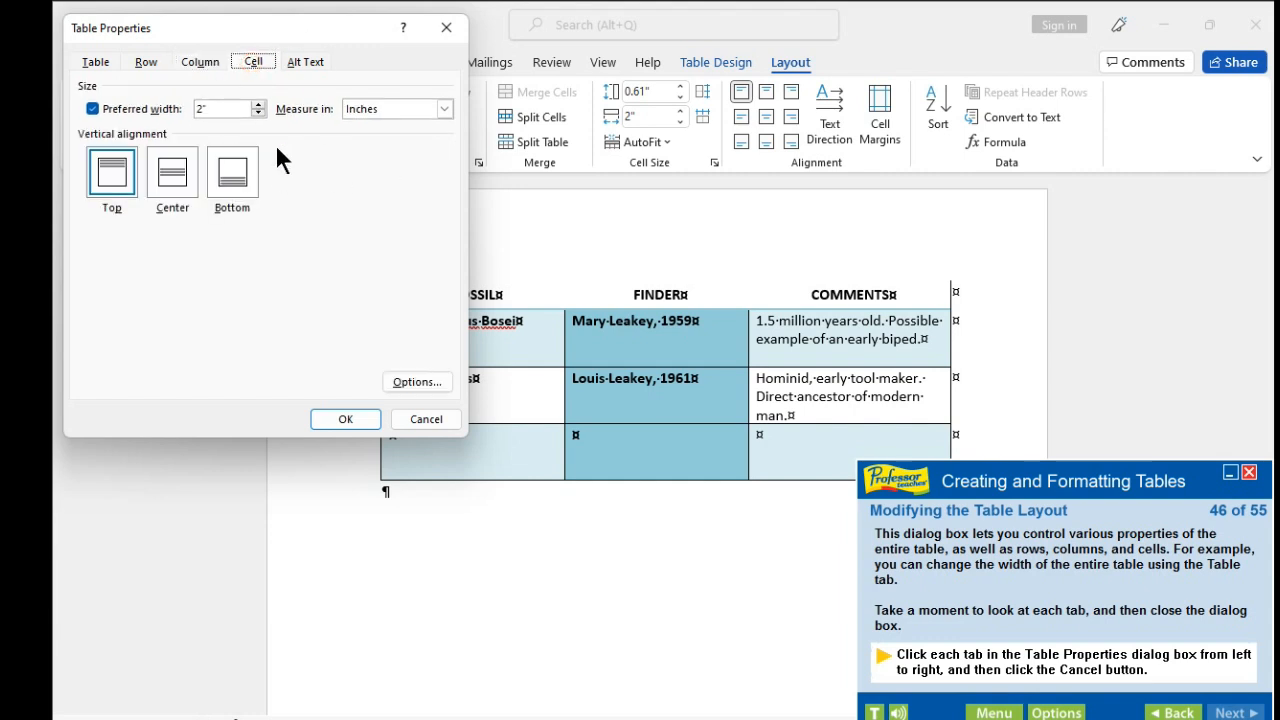
left_click(301, 62)
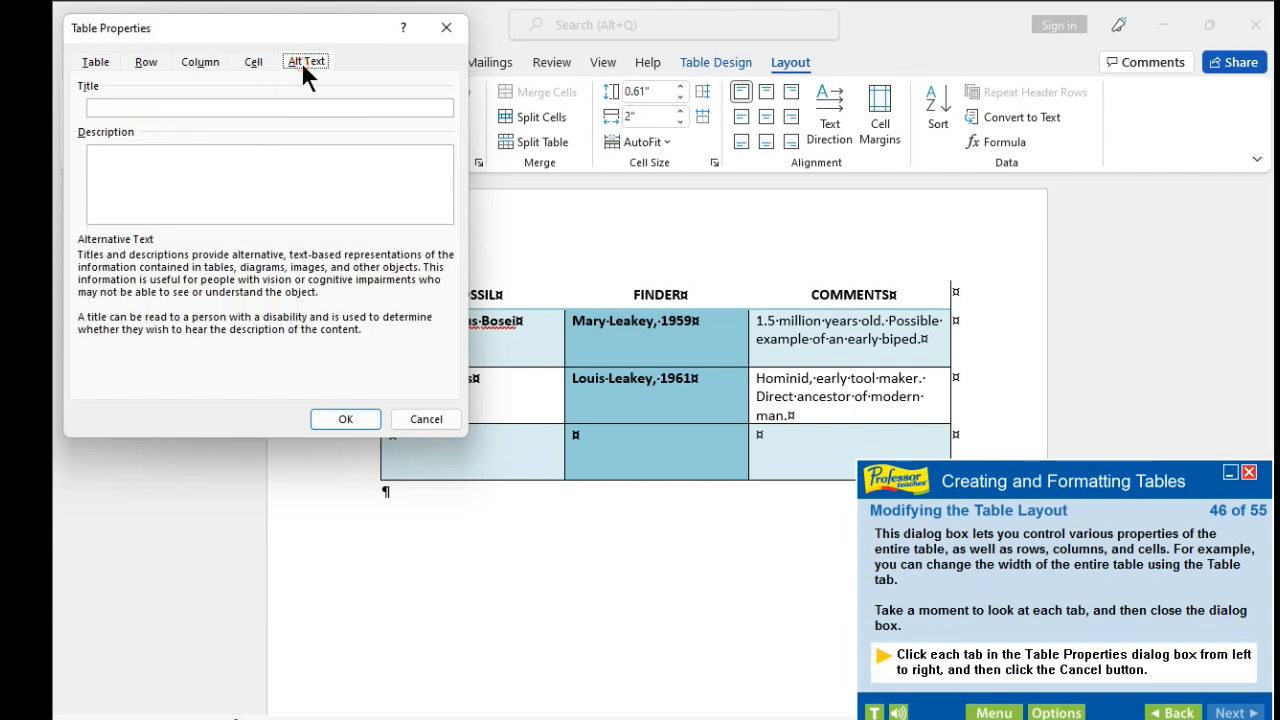
left_click(424, 419)
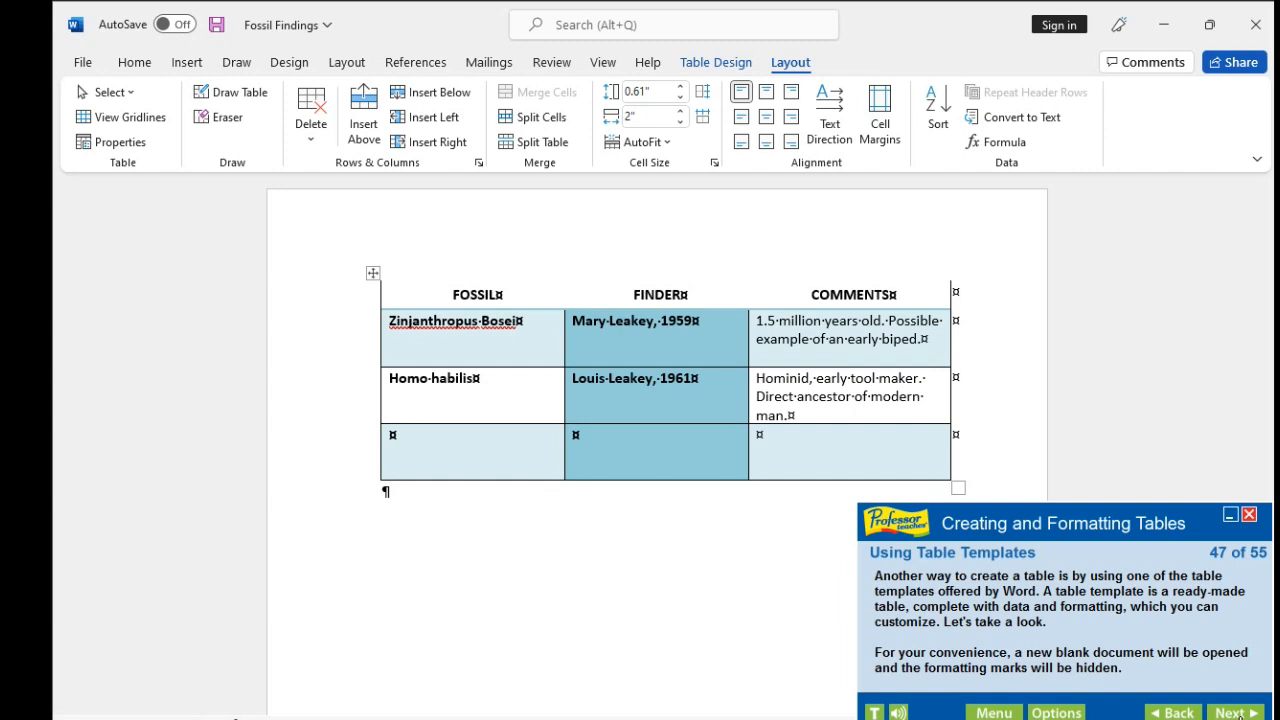
Continue the lesson to the new blank document and insert the Double Table template from the Quick Tables gallery.
left_click(1233, 712)
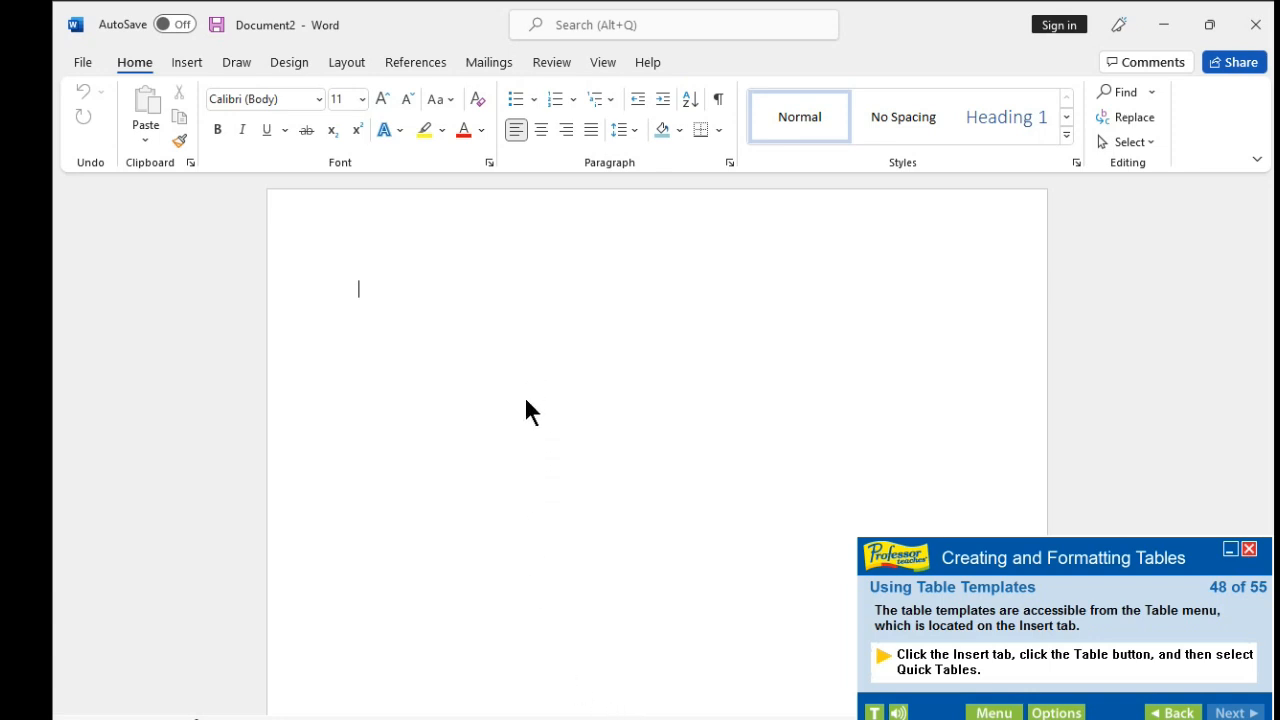
left_click(186, 63)
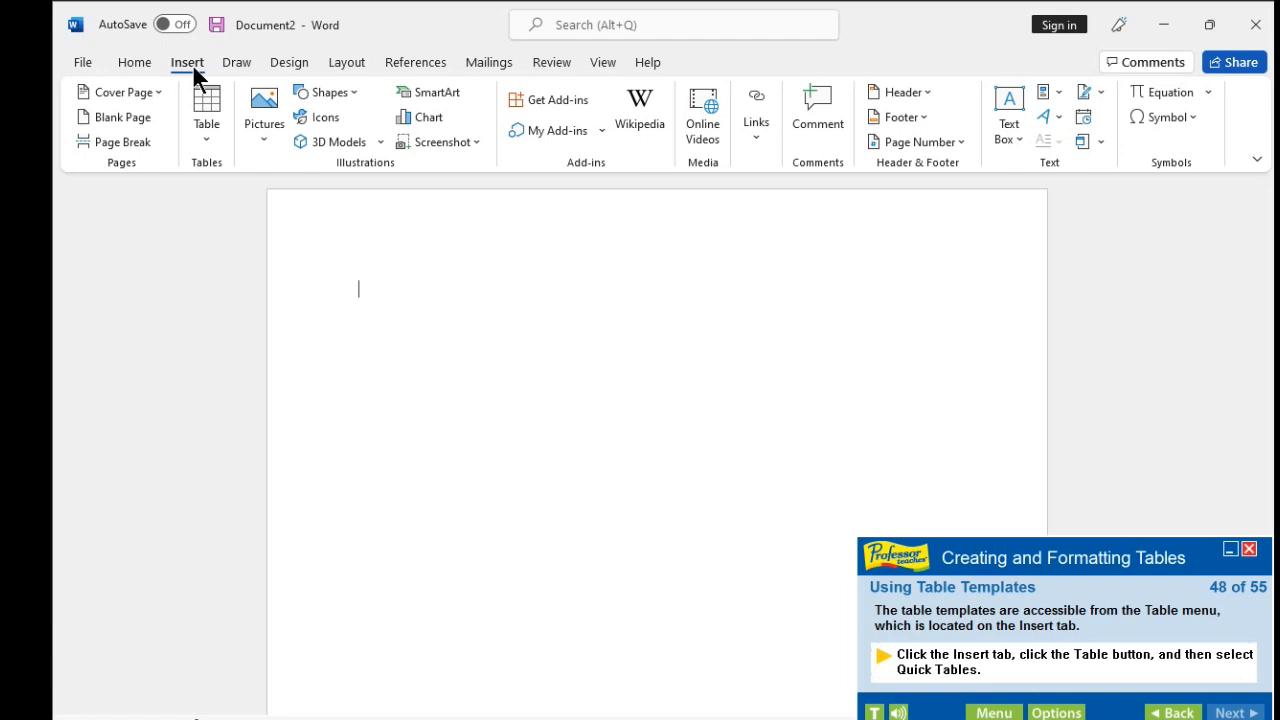
left_click(207, 132)
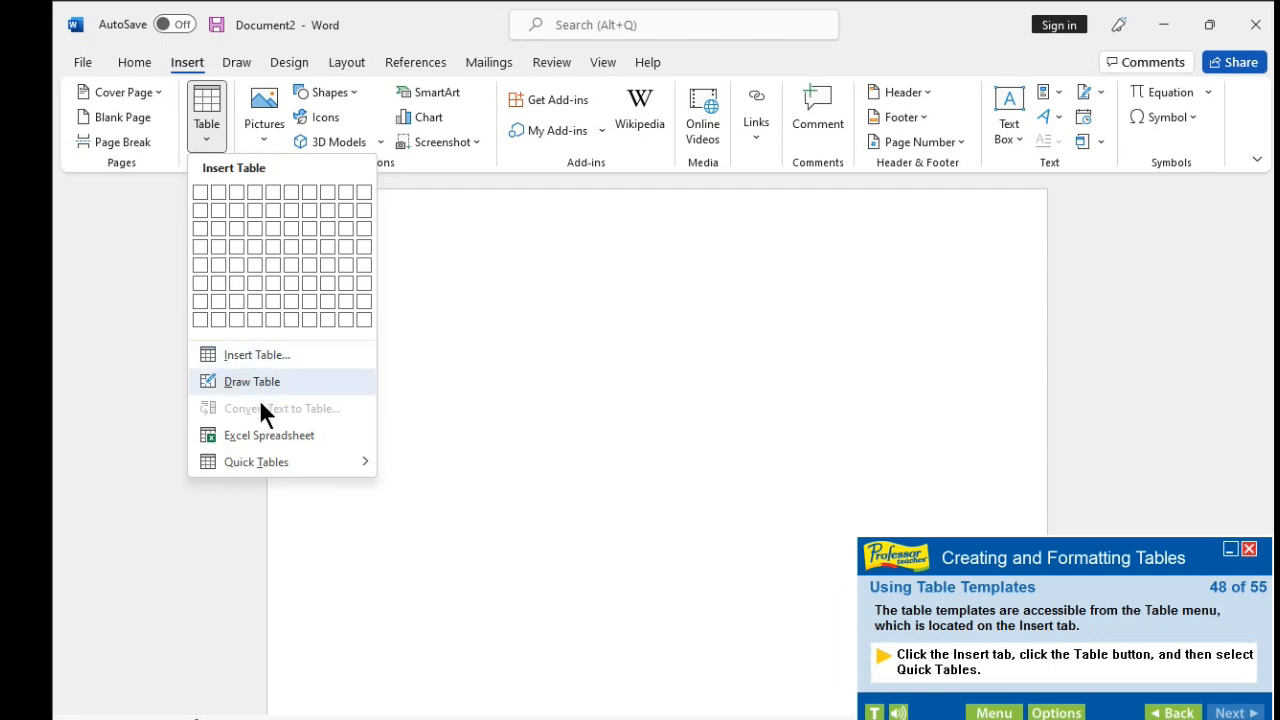
left_click(250, 462)
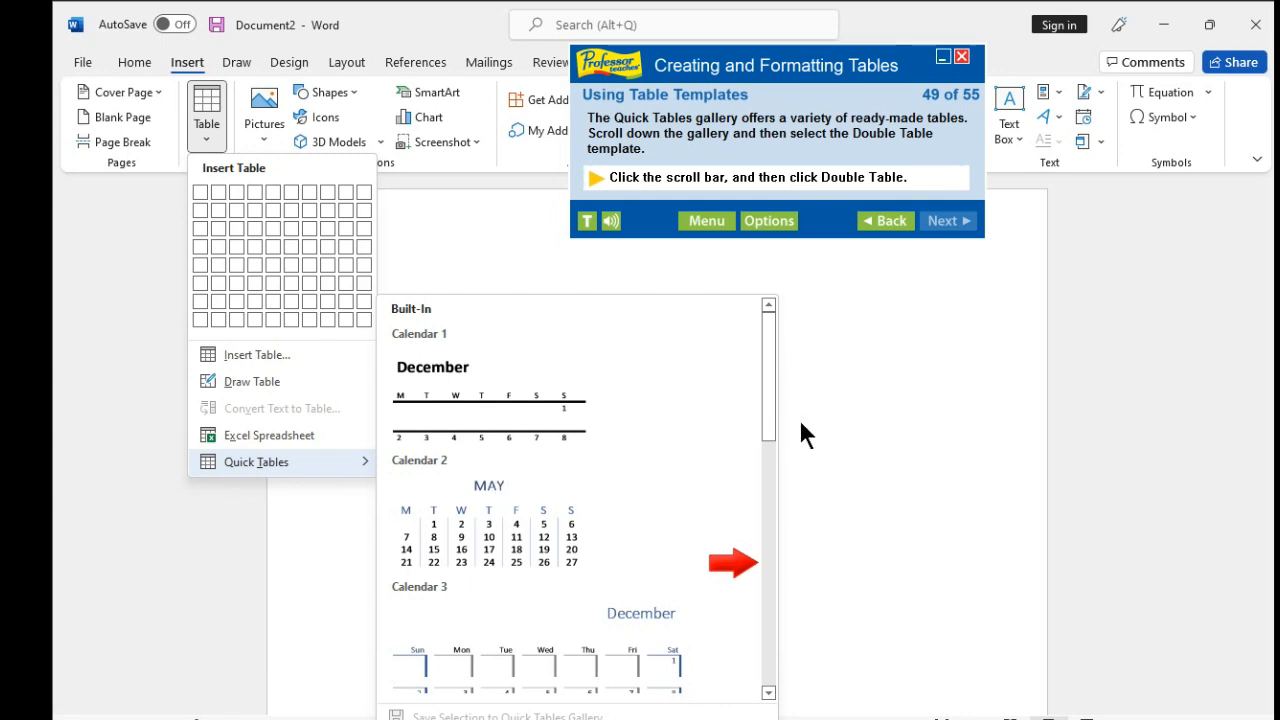
left_click(765, 536)
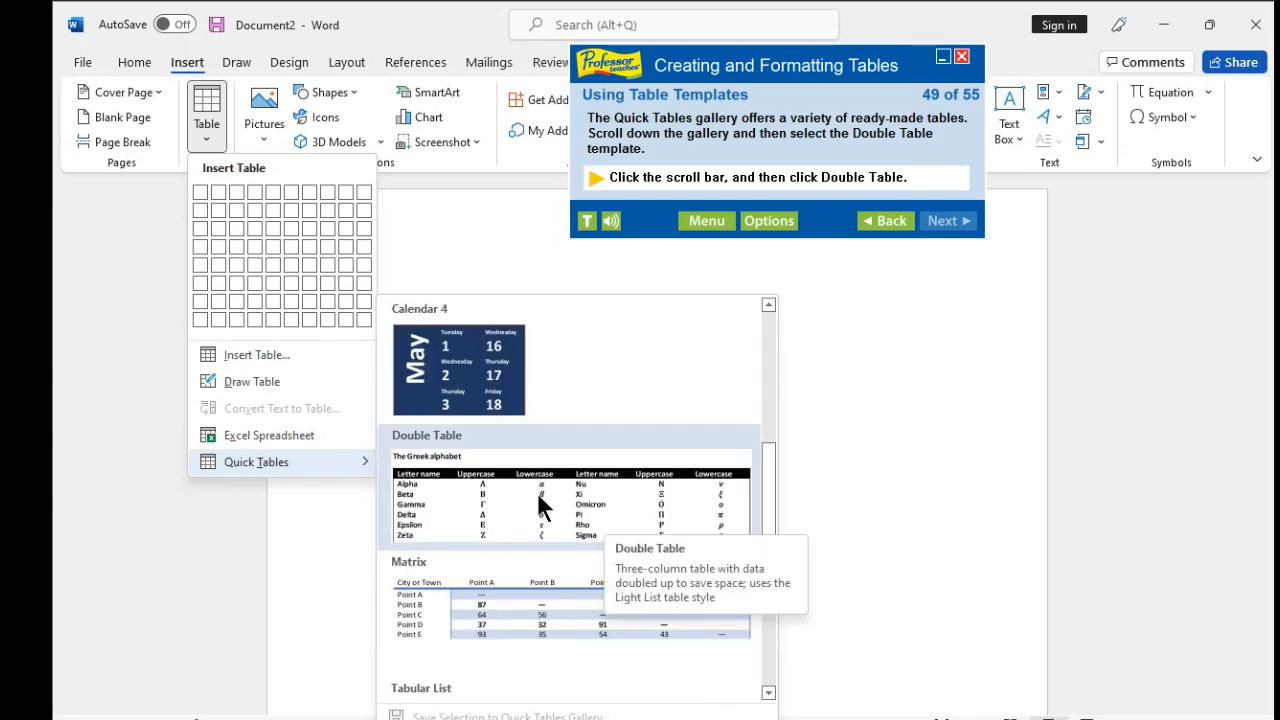
left_click(508, 492)
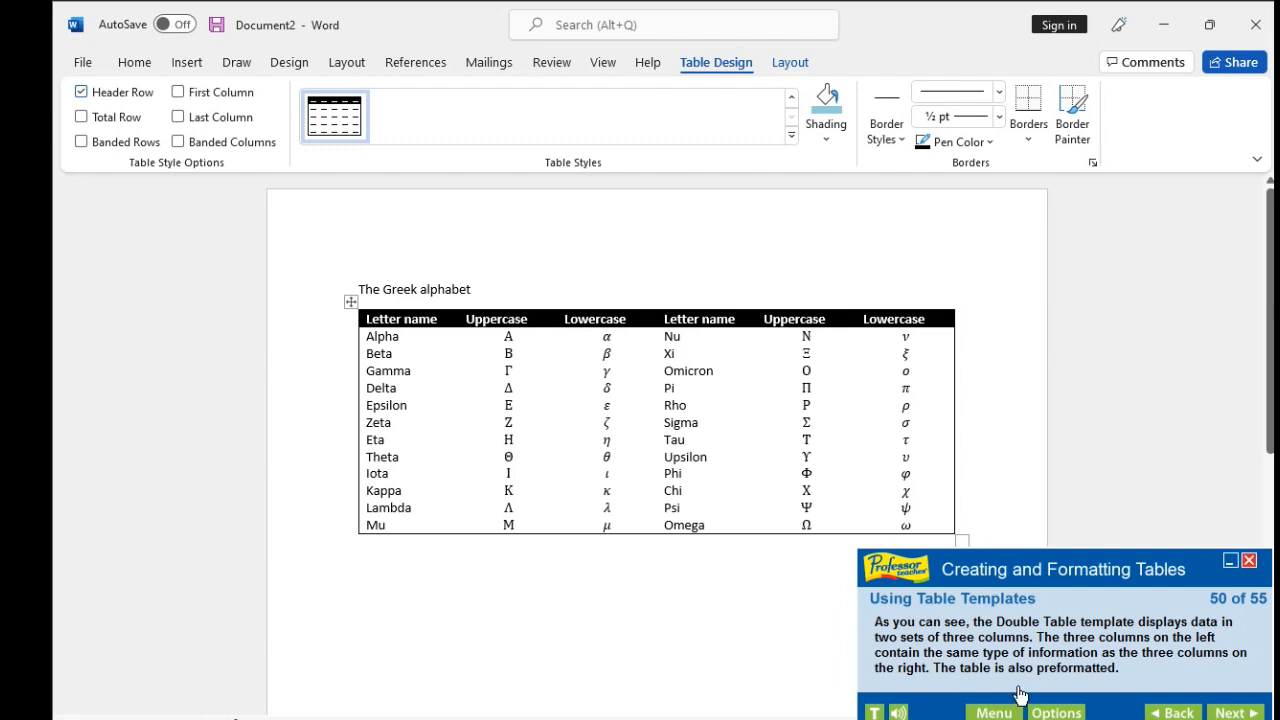
Advance the lesson through the remaining table template notes, the chapter end and the summary pages, and start the chapter quiz.
left_click(1238, 713)
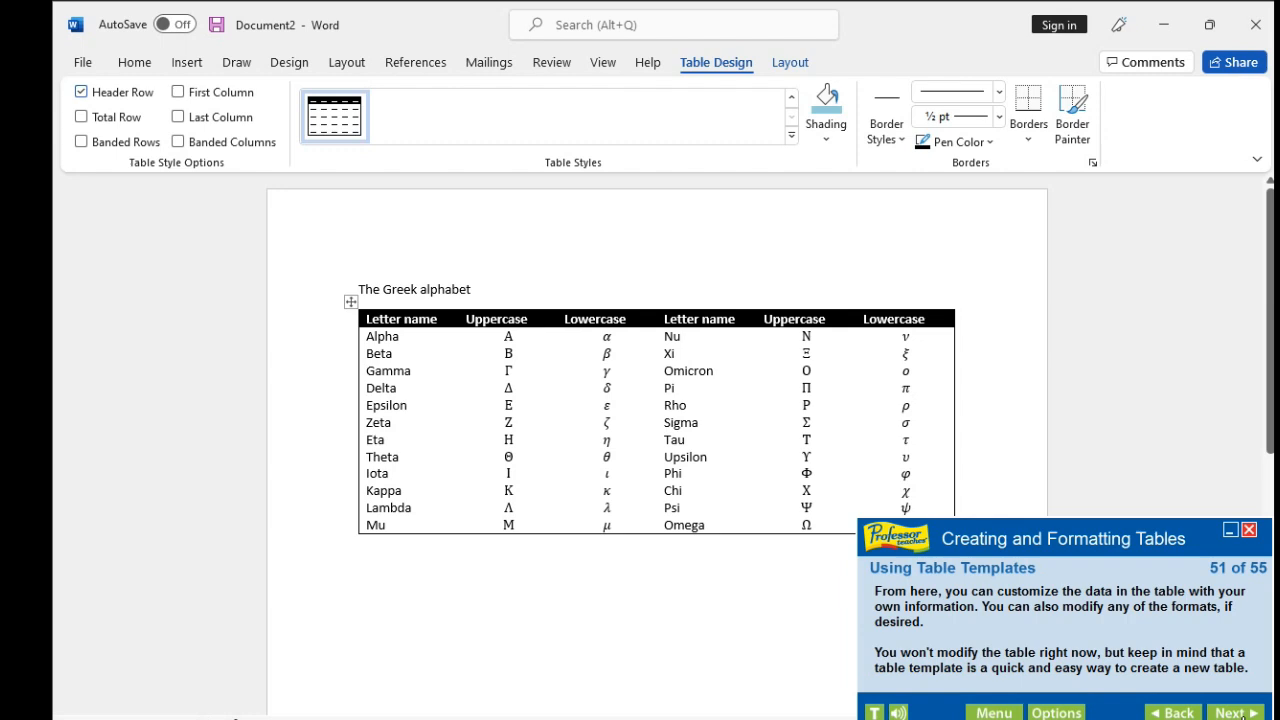
left_click(1230, 712)
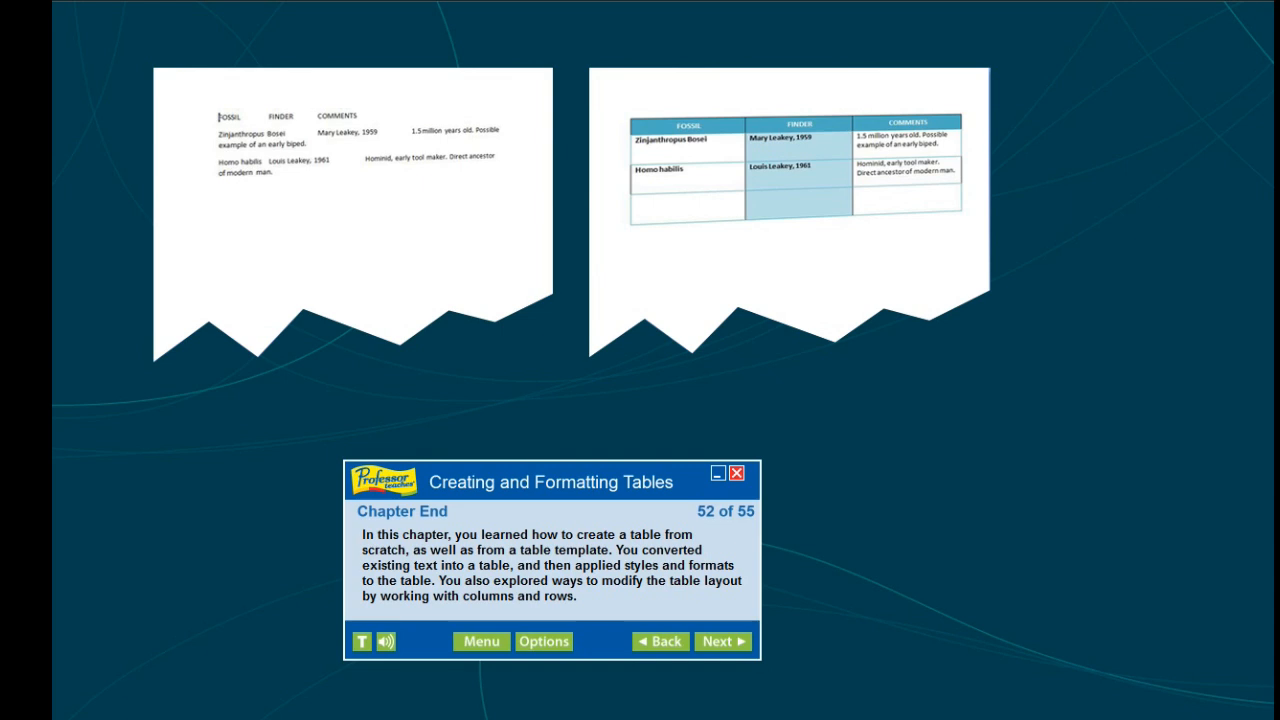
left_click(720, 645)
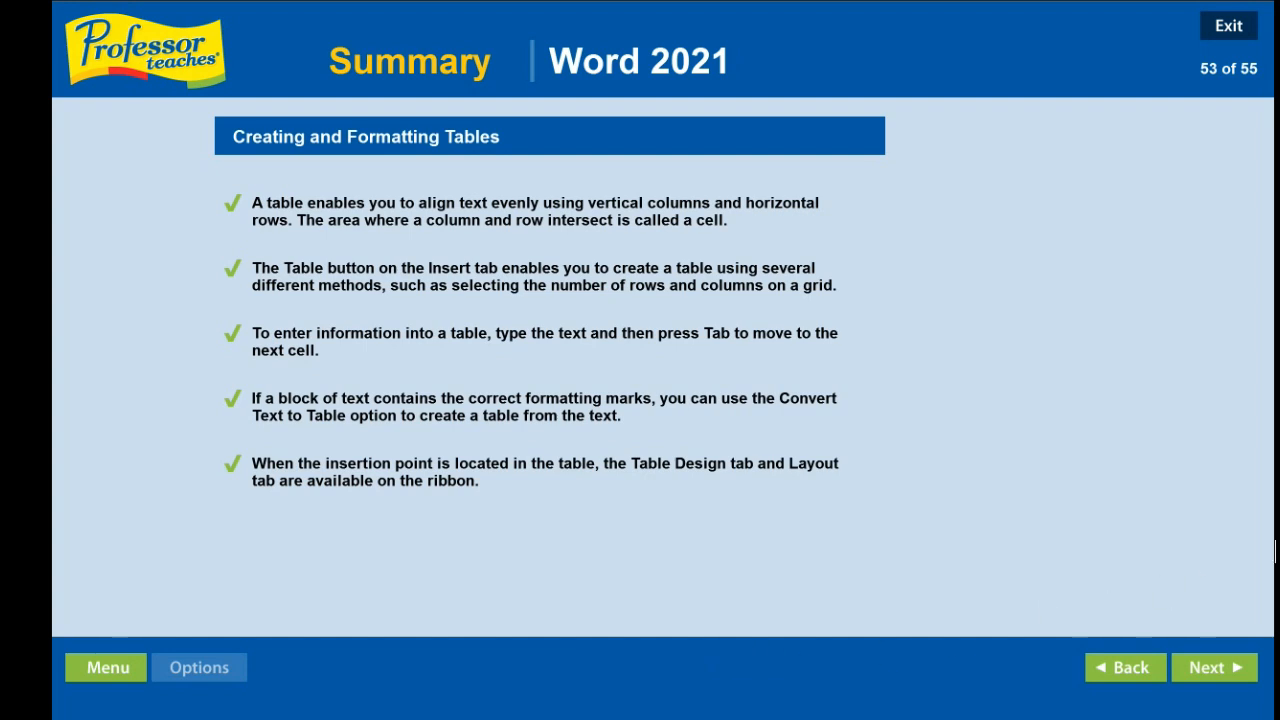
left_click(1211, 685)
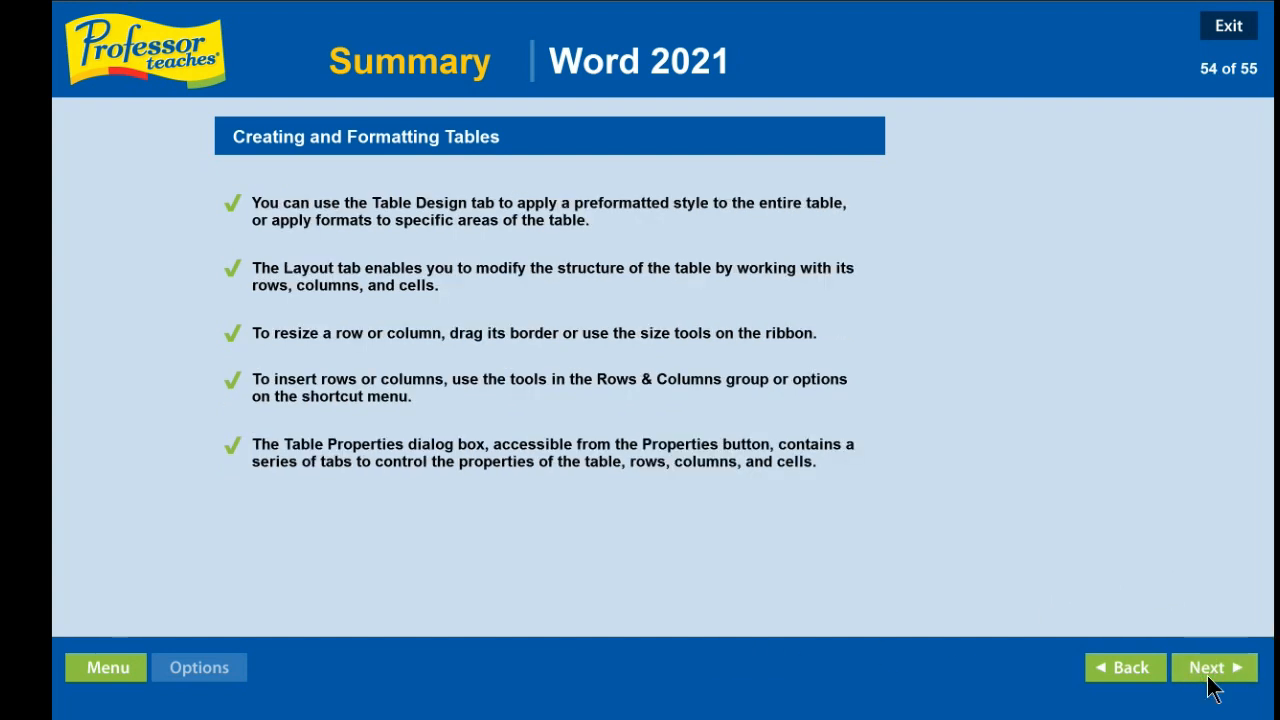
left_click(1211, 685)
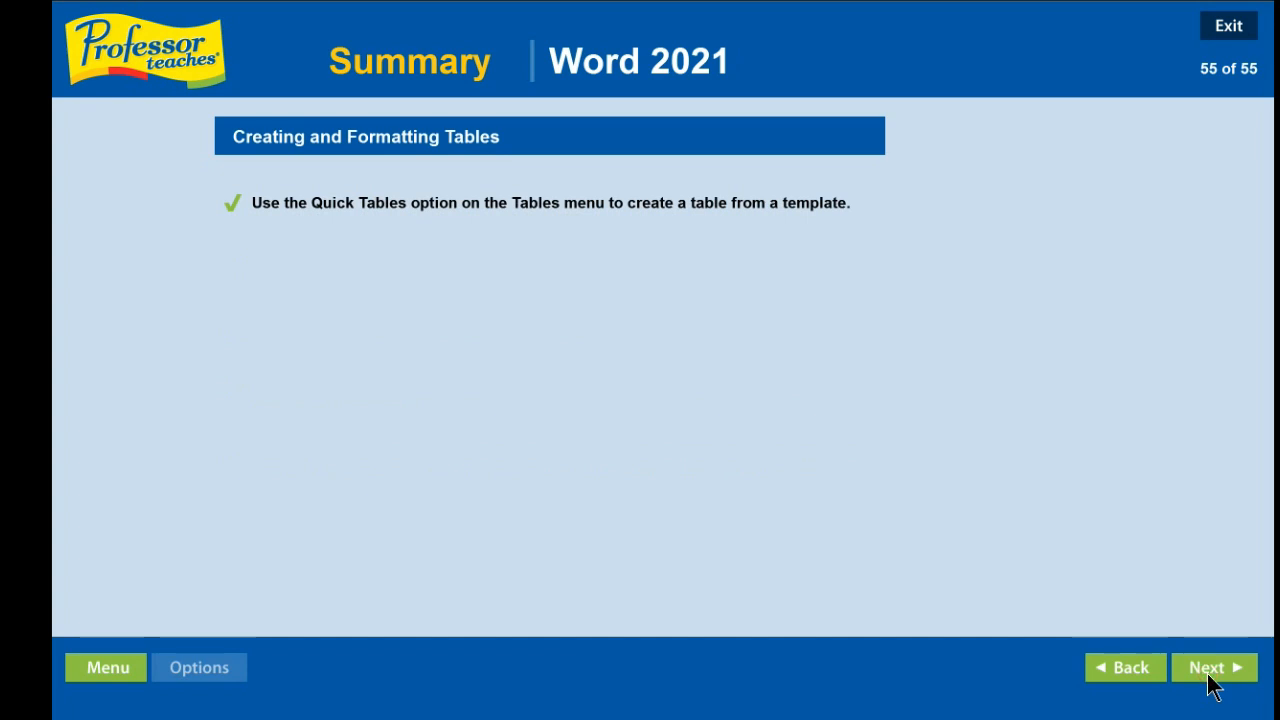
left_click(1209, 676)
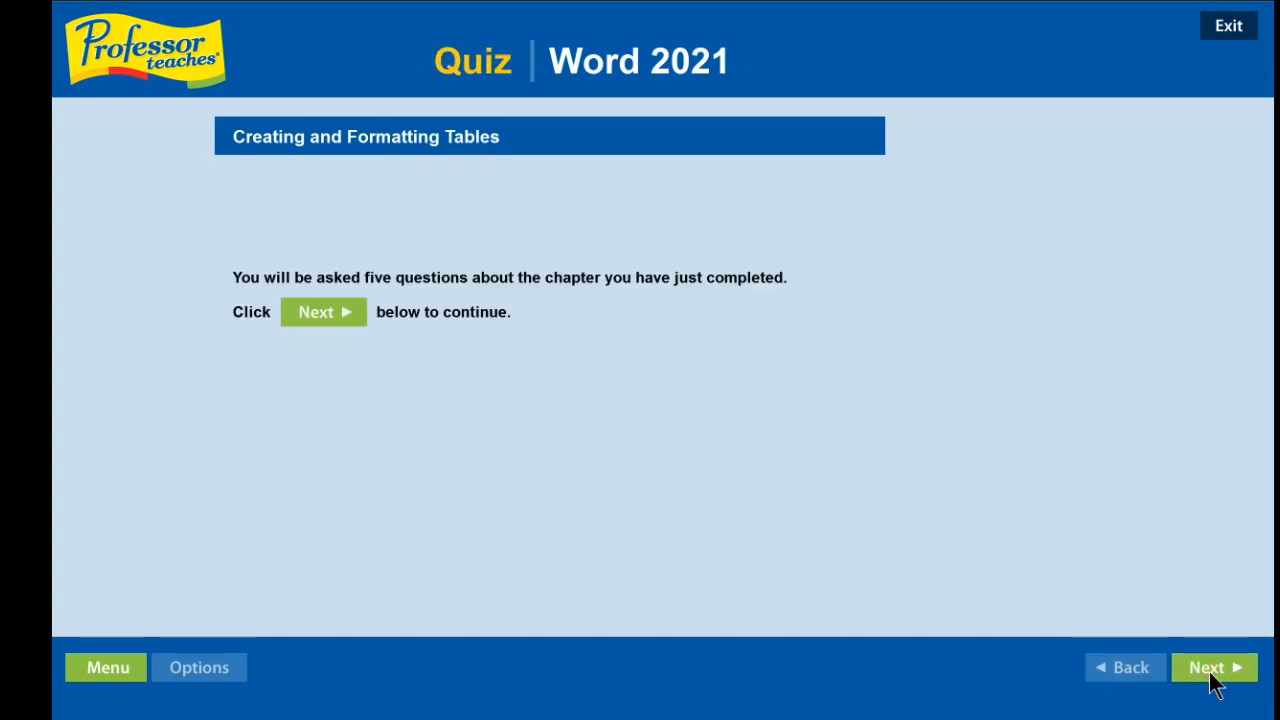
left_click(1213, 685)
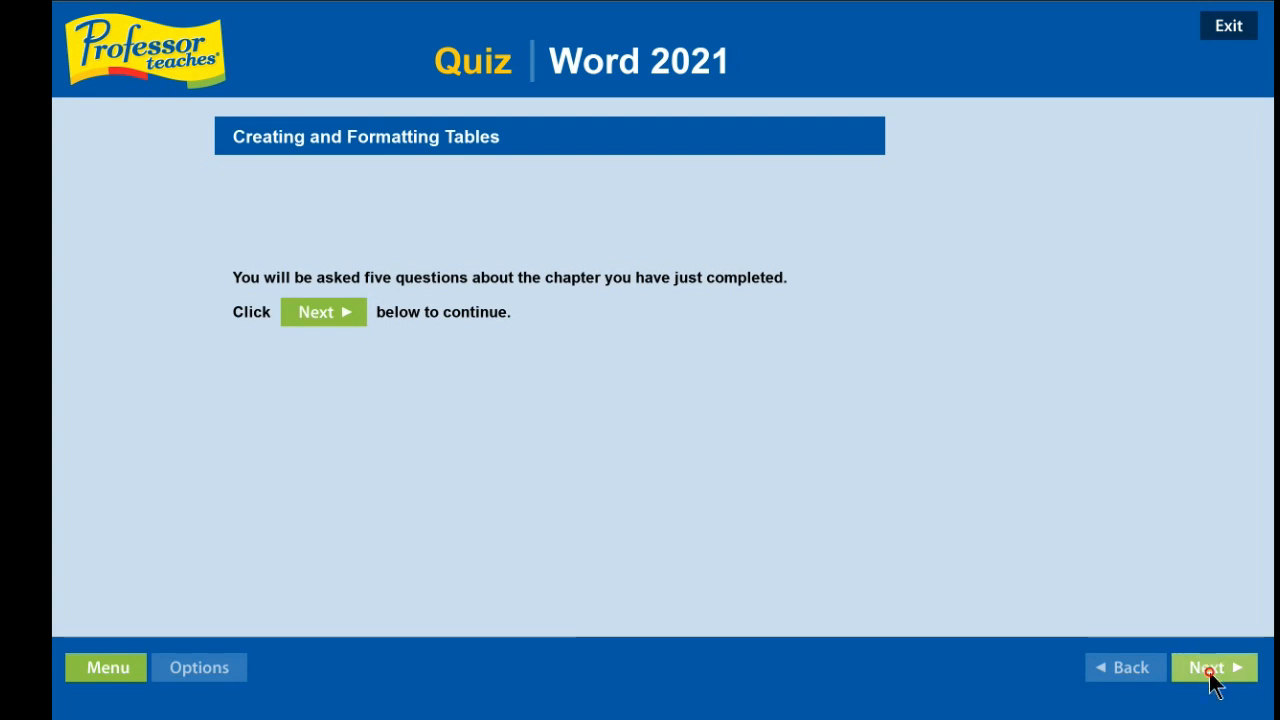